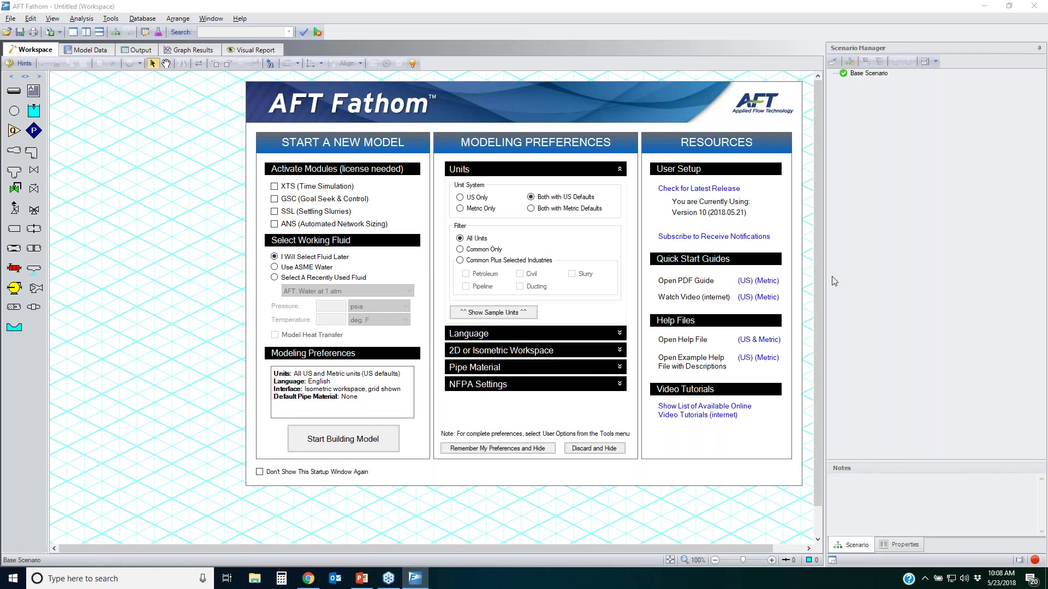
# Review the unit, language, workspace, pipe material and NFPA startup preferences, then start a new model
pyautogui.moveTo(450, 236)
pyautogui.mouseDown()
pyautogui.moveTo(612, 276)
pyautogui.moveTo(444, 228)
pyautogui.moveTo(451, 288)
pyautogui.mouseUp()
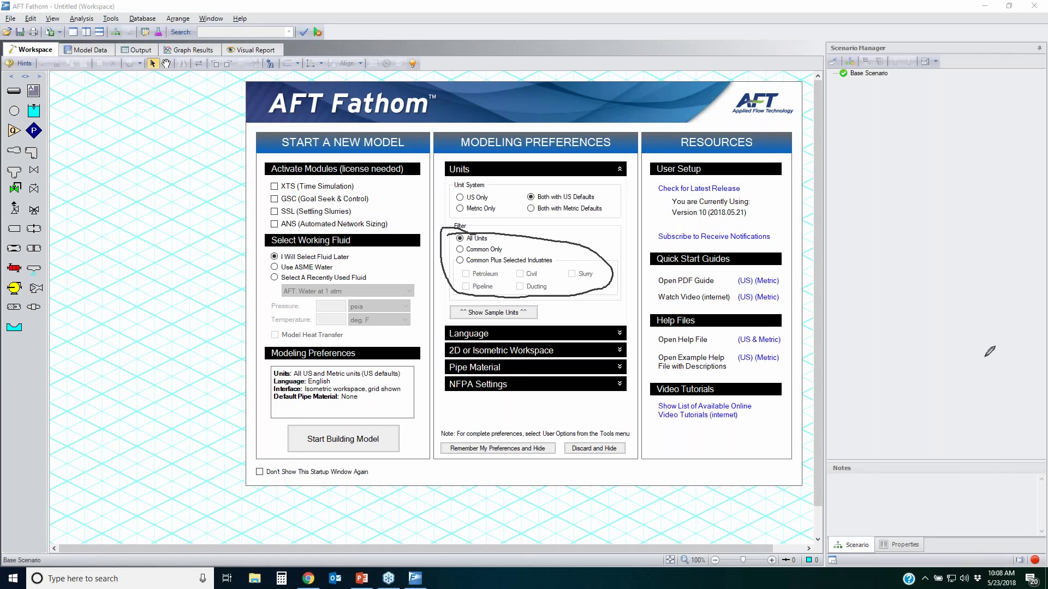
pyautogui.click(625, 336)
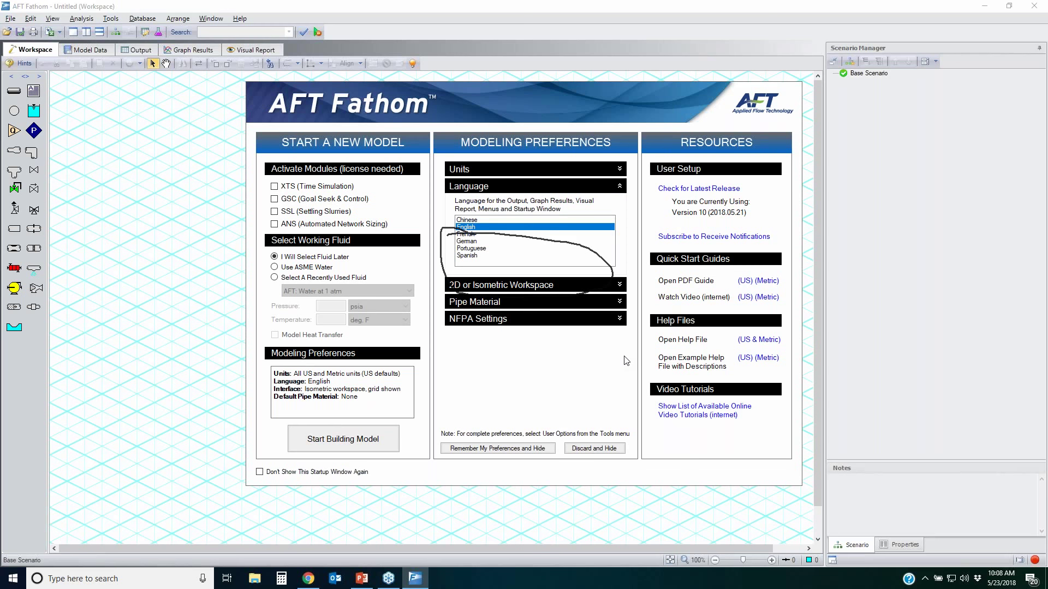
pyautogui.click(620, 286)
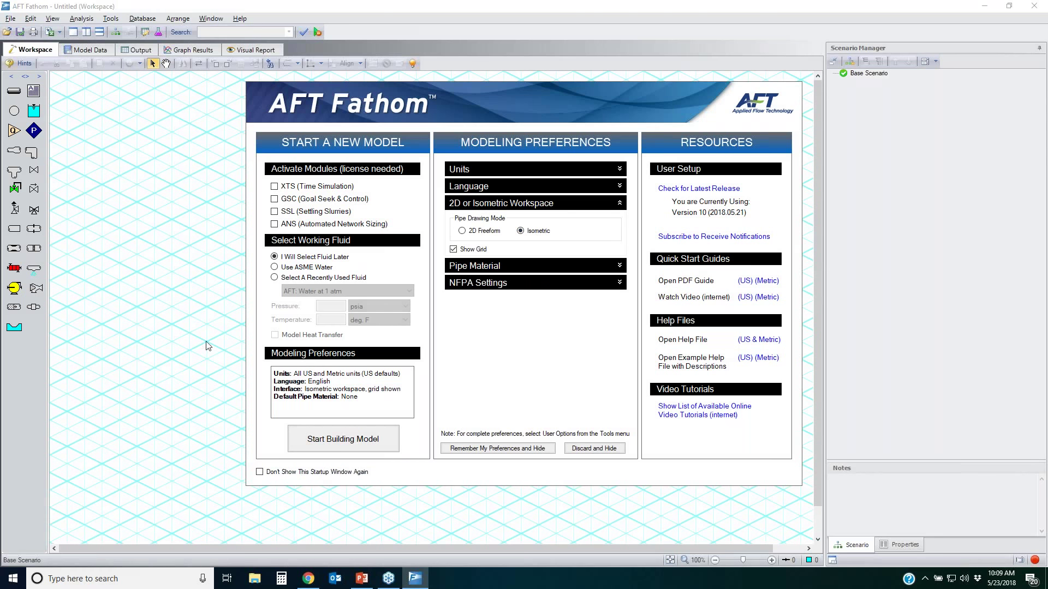
pyautogui.click(622, 268)
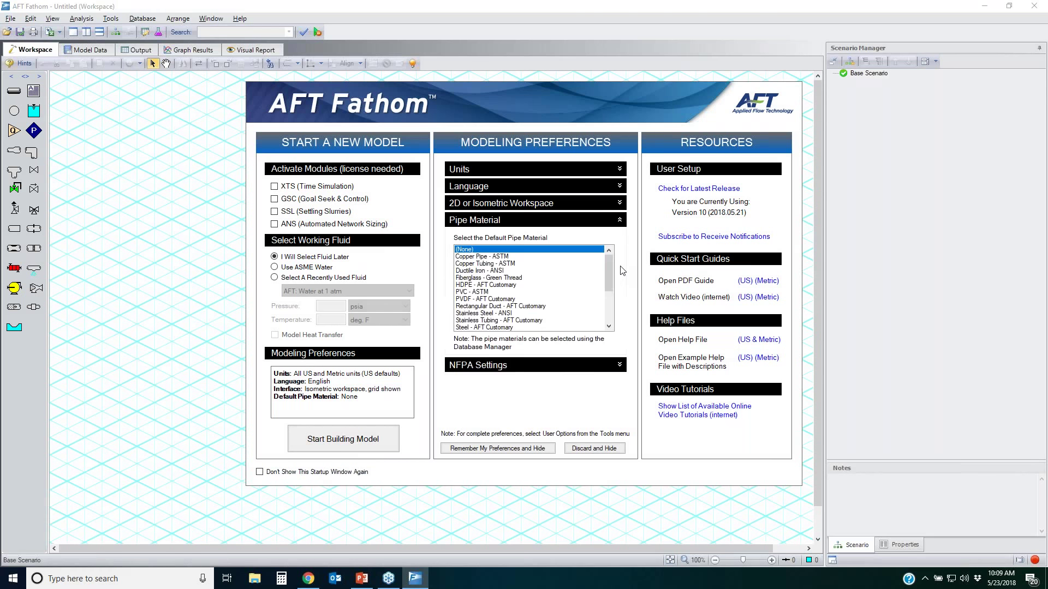
pyautogui.click(619, 365)
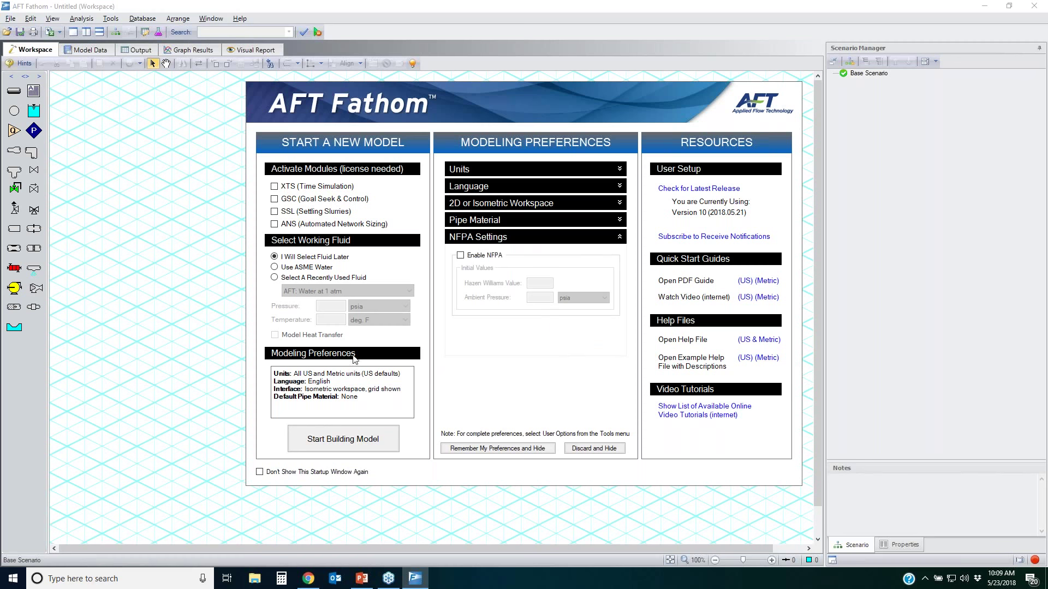
pyautogui.click(347, 439)
pyautogui.click(598, 230)
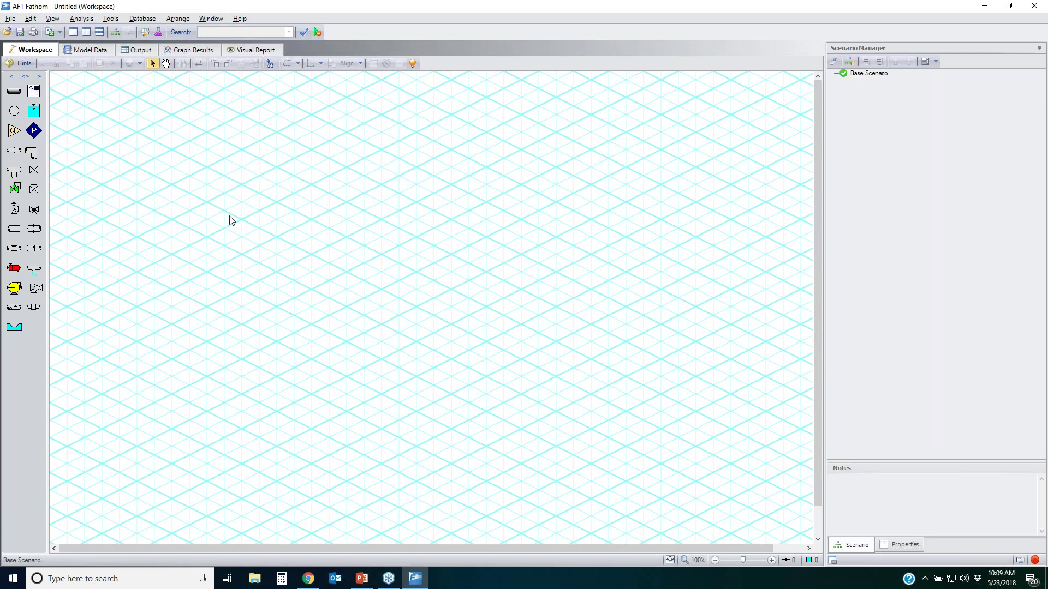
# Open System Properties, highlight the NIST REFPROP fluid option, and show the Newtonian viscosity model page
pyautogui.click(159, 32)
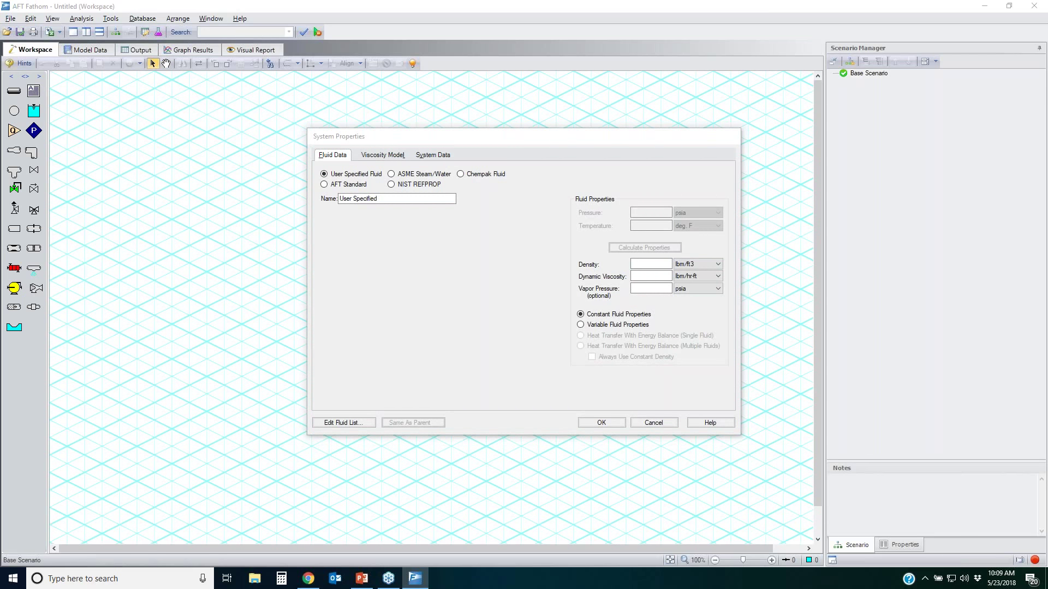
pyautogui.moveTo(386, 190)
pyautogui.mouseDown()
pyautogui.moveTo(439, 192)
pyautogui.moveTo(445, 180)
pyautogui.moveTo(390, 171)
pyautogui.moveTo(385, 188)
pyautogui.mouseUp()
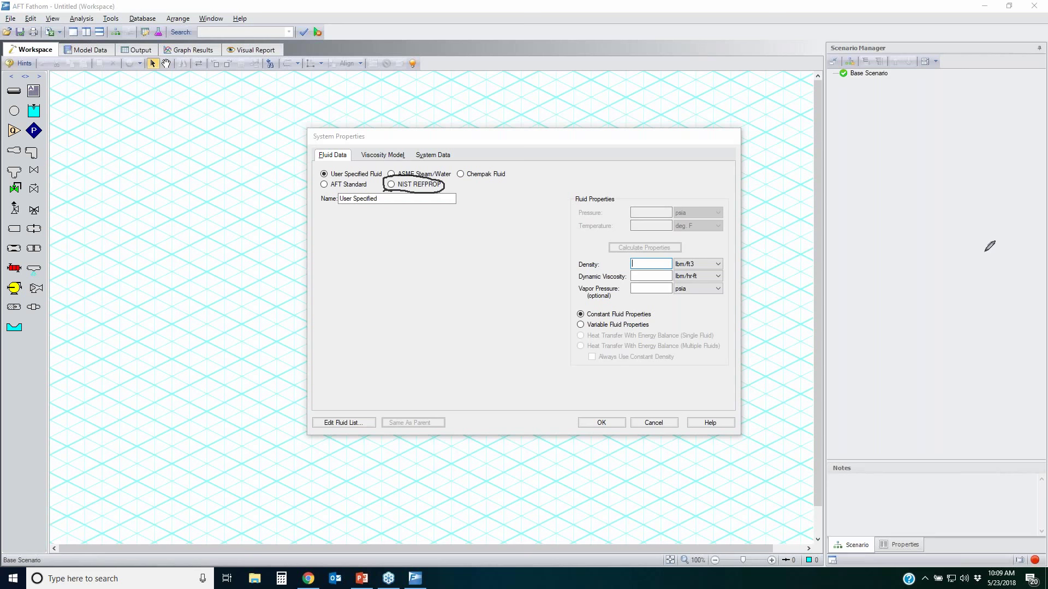
pyautogui.press('Escape')
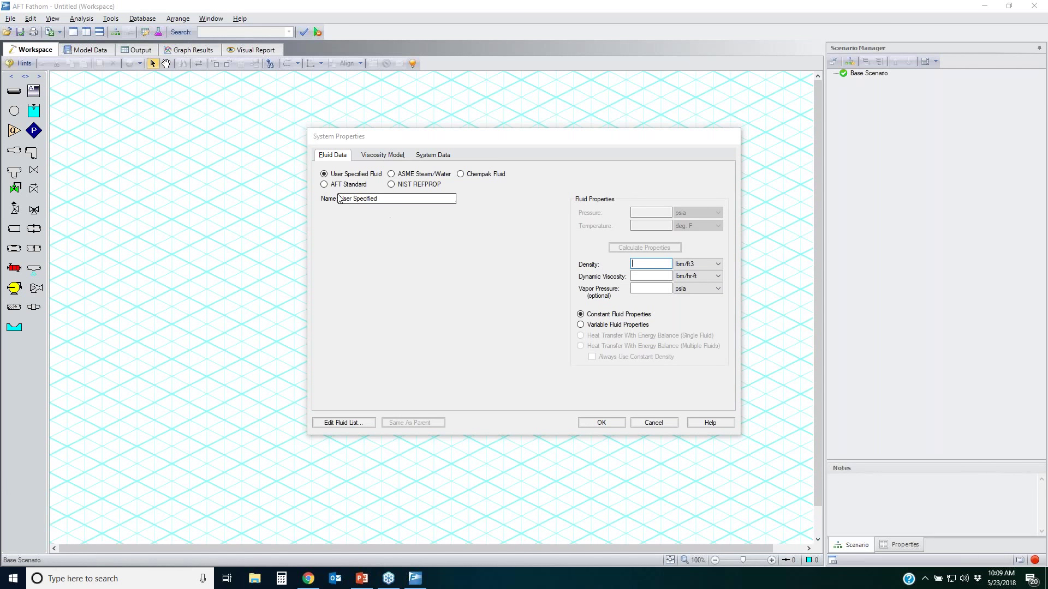
pyautogui.click(374, 155)
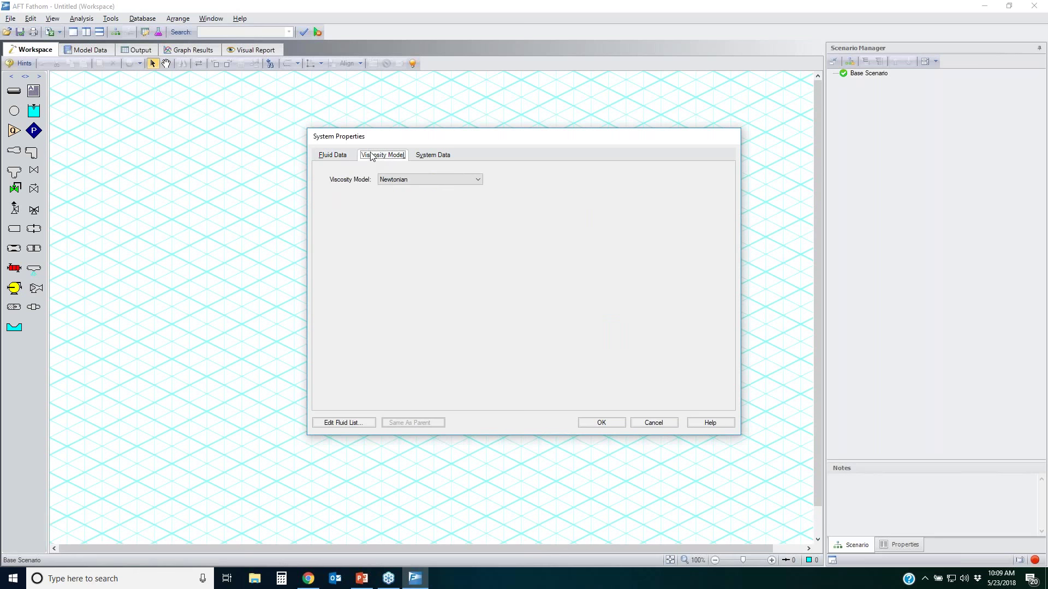
# Preview the Paper Stock - Duffy, Paper Stock - Brecht & Heller and Power Law viscosity models
pyautogui.click(464, 179)
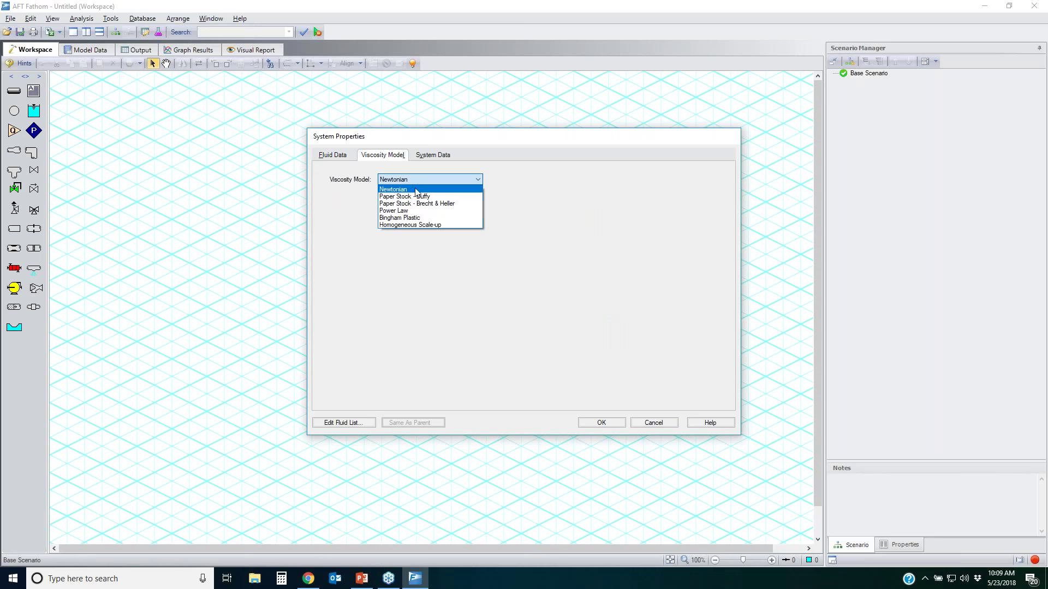
pyautogui.click(415, 195)
pyautogui.click(417, 179)
pyautogui.click(427, 204)
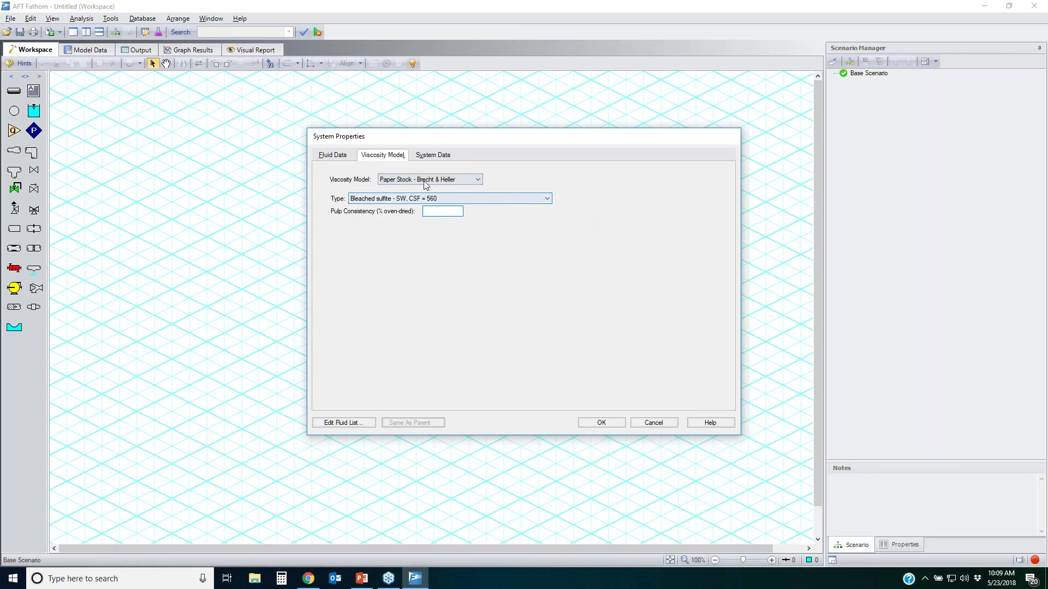
pyautogui.click(423, 181)
pyautogui.click(410, 211)
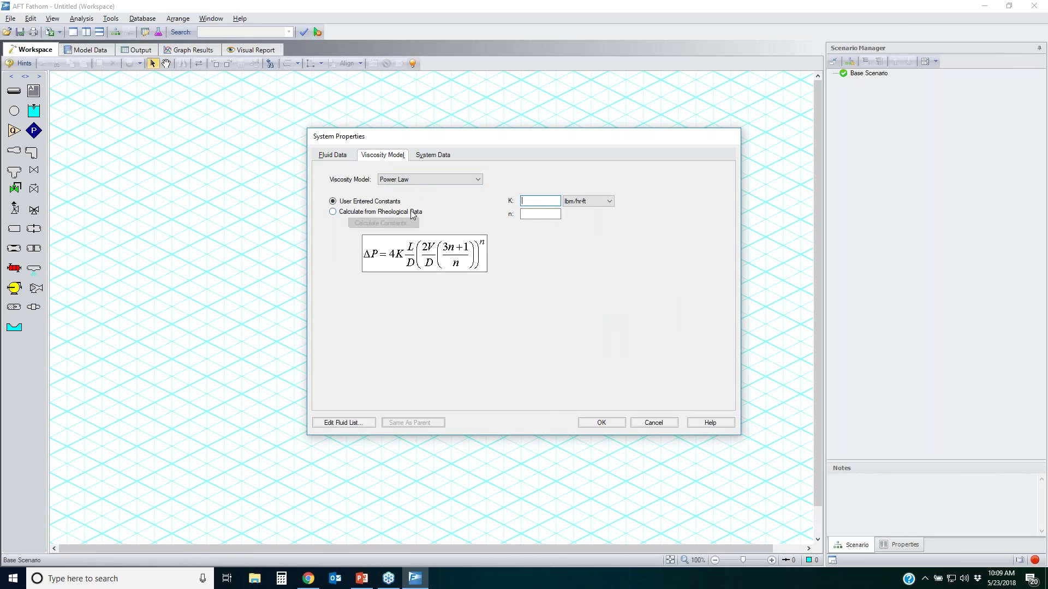
pyautogui.click(417, 180)
# Choose the Bingham Plastic model with constants calculated from rheological data
pyautogui.click(414, 218)
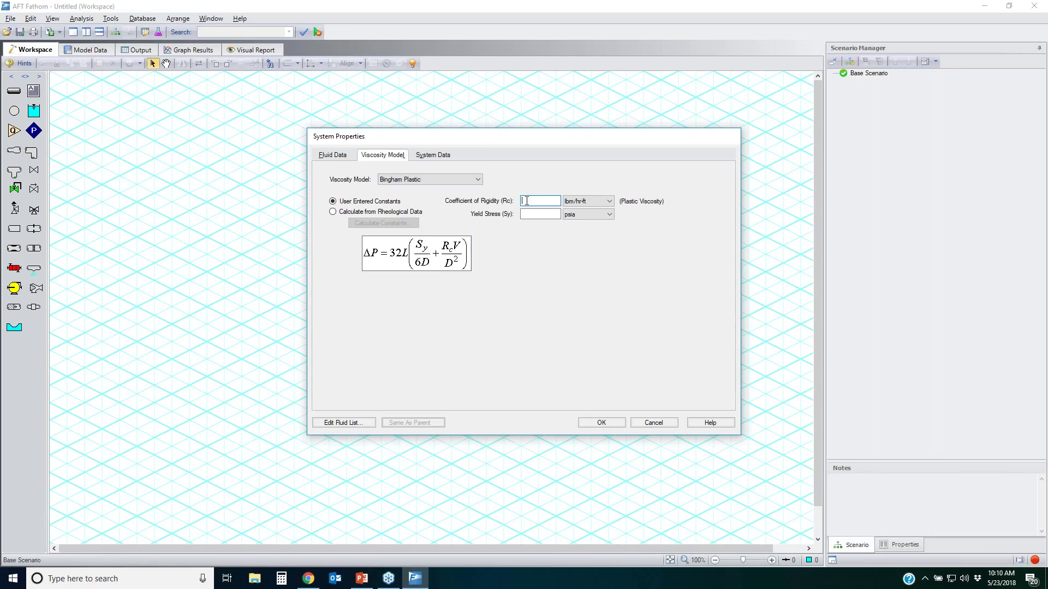
pyautogui.click(333, 212)
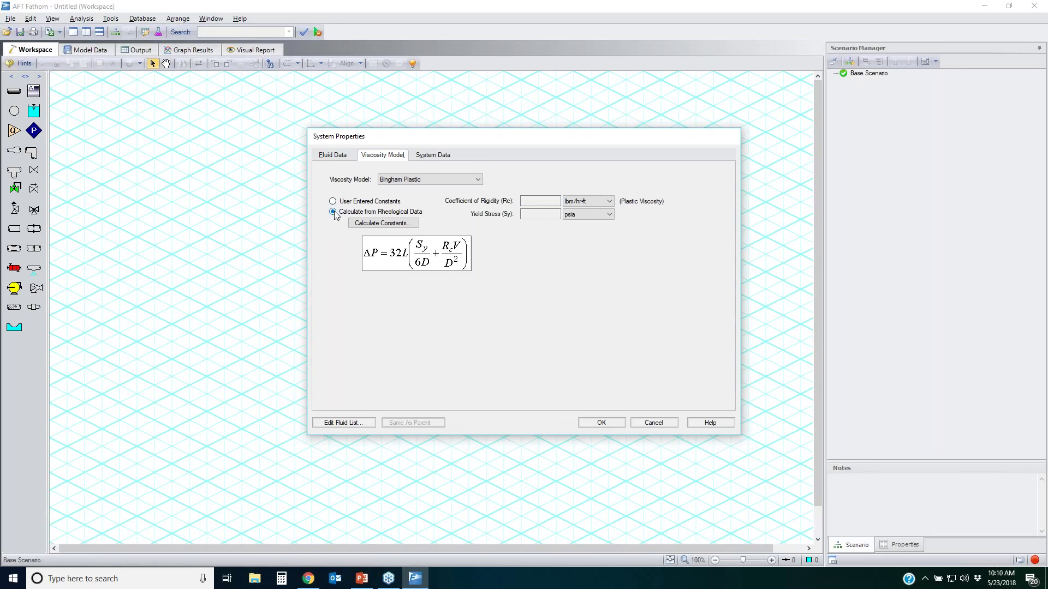
pyautogui.click(384, 227)
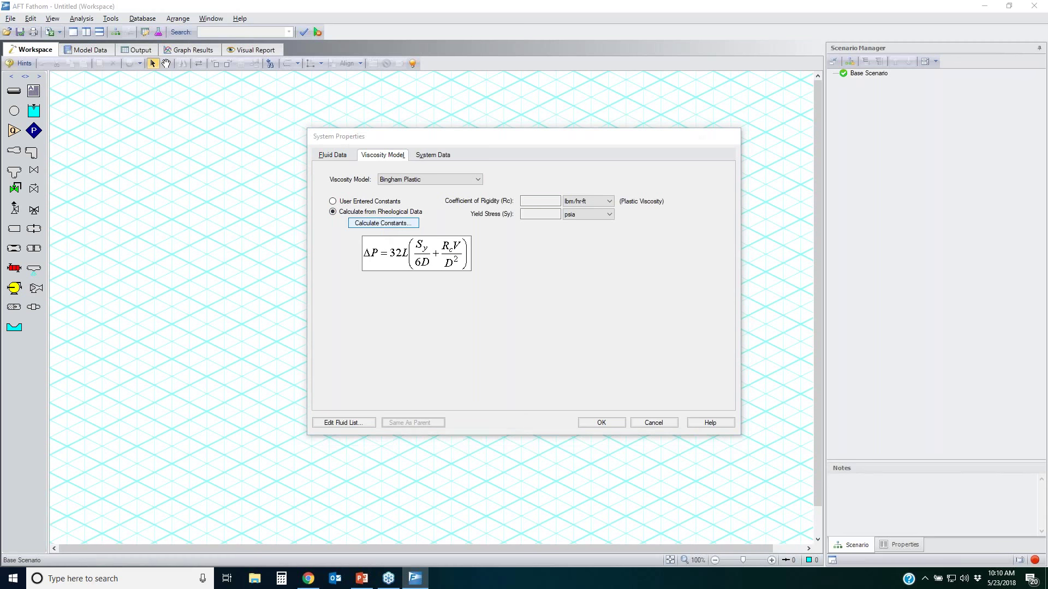
# Select the Shear Rate and Shear Stress columns, cancel both dialogs, and return to PowerPoint
pyautogui.click(426, 212)
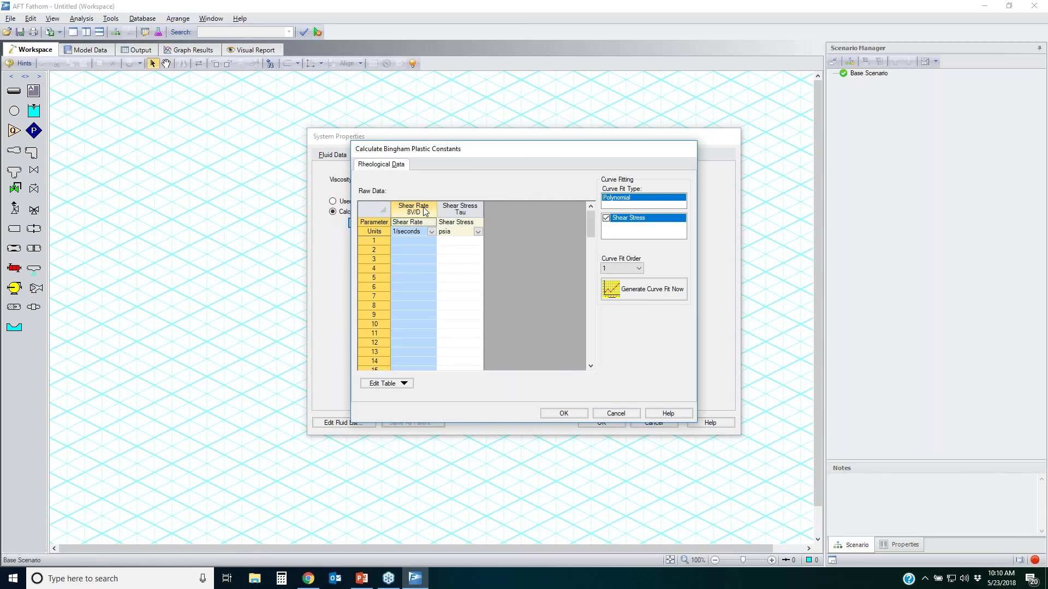
pyautogui.click(479, 209)
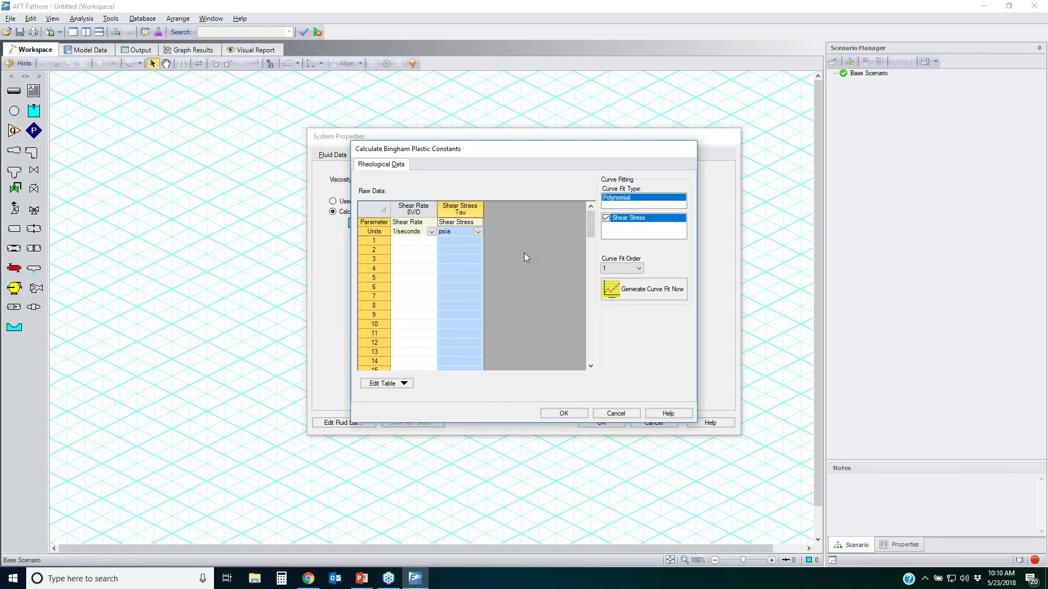
pyautogui.click(617, 413)
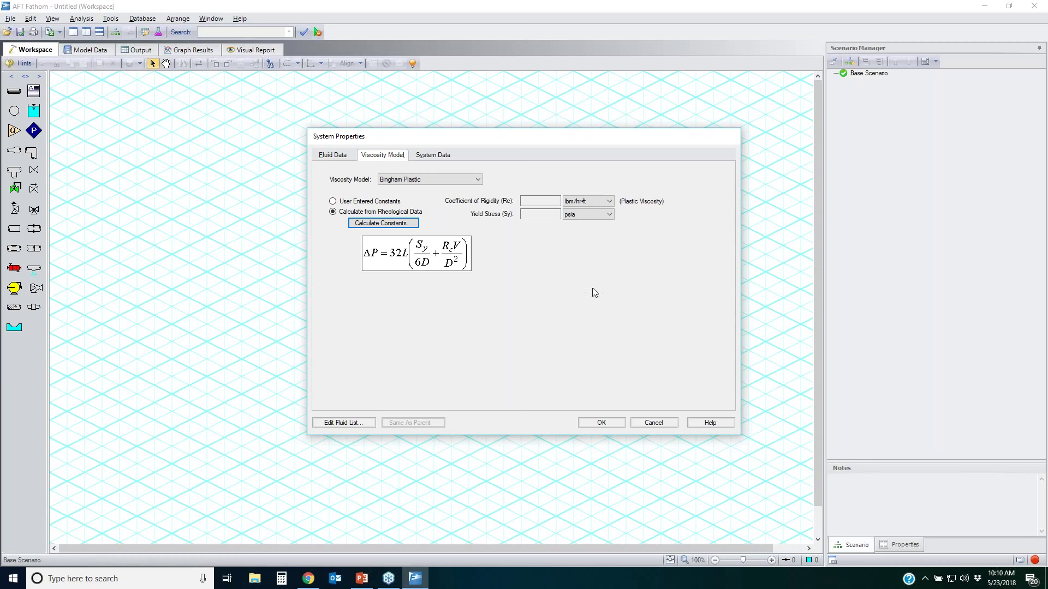
pyautogui.click(661, 425)
pyautogui.click(362, 578)
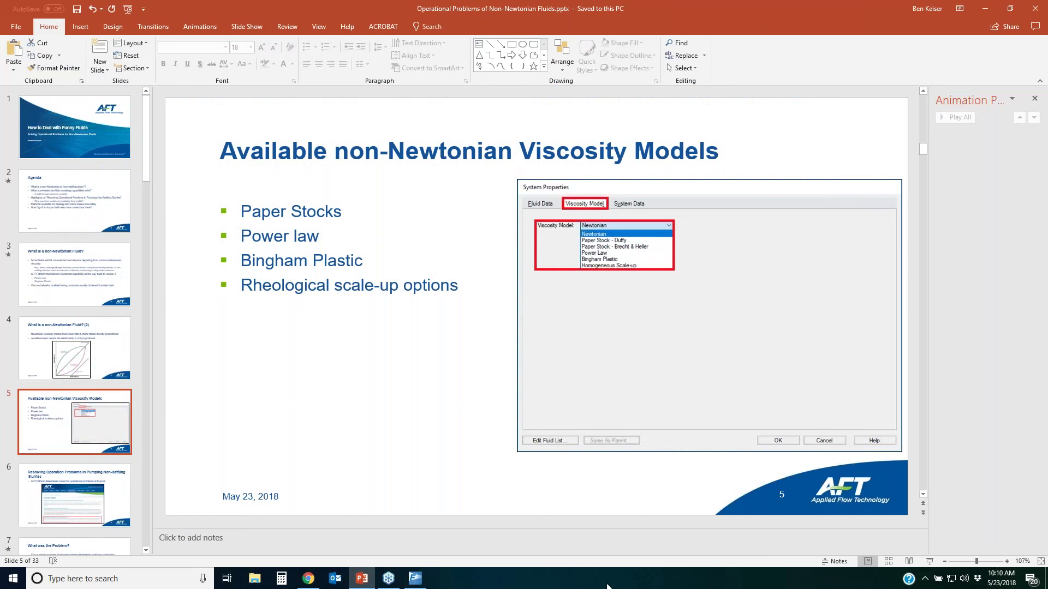
# Present from slide 5 to slide 6 on non-settling slurries, then switch to the browser
pyautogui.click(930, 561)
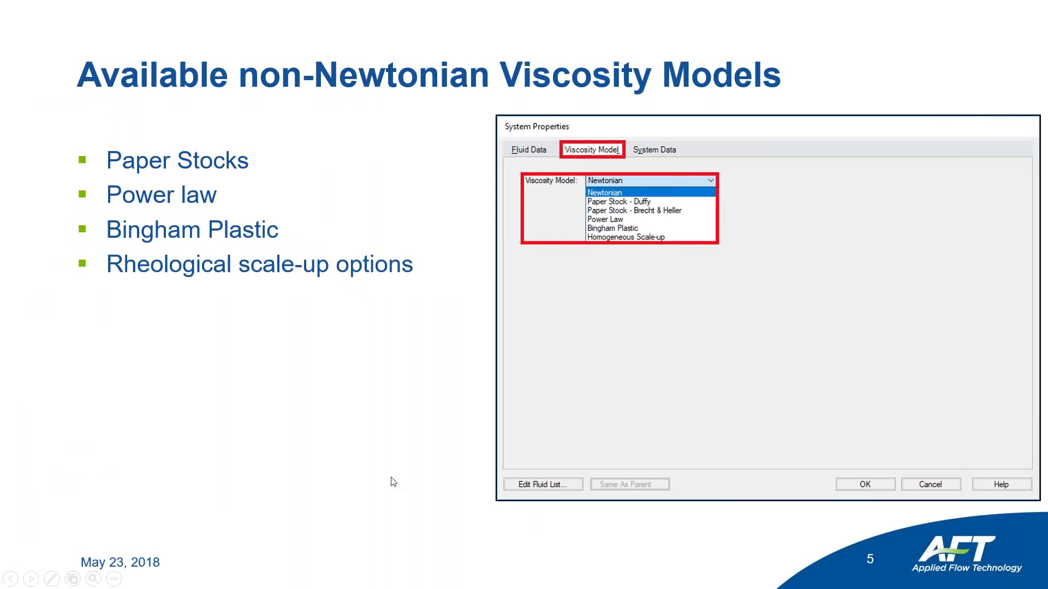
pyautogui.click(394, 481)
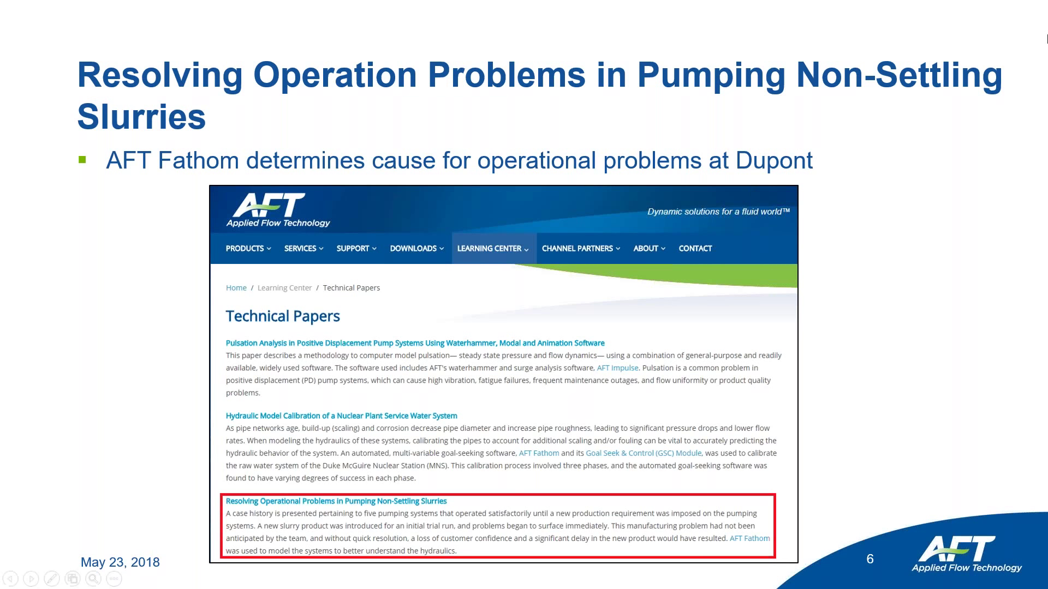
pyautogui.hotkey('alt', 'Tab')
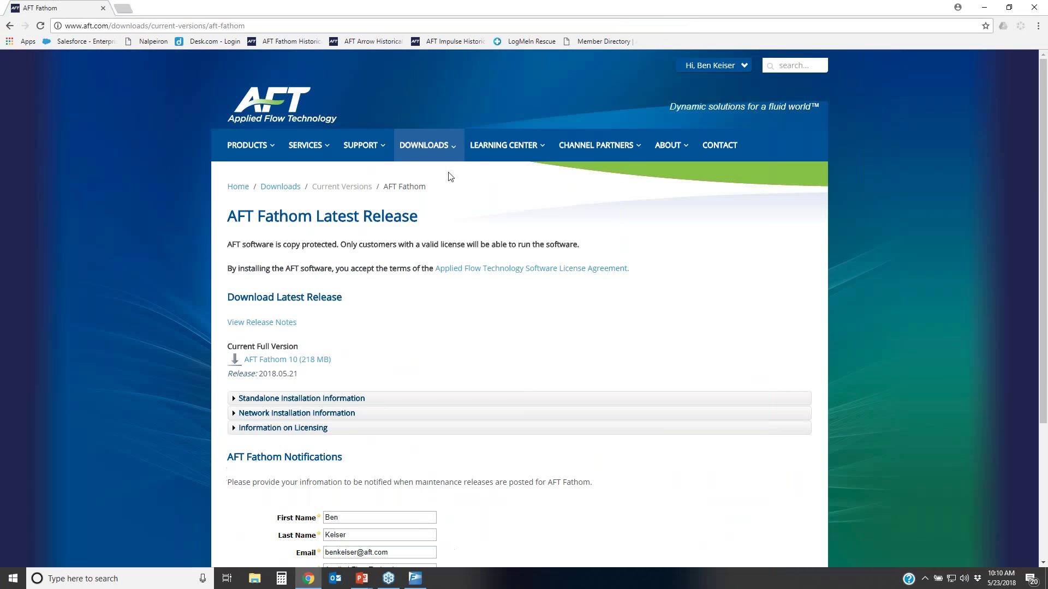
# Find the non-settling slurries paper under Technical Papers and open it as a PDF
pyautogui.moveTo(504, 153)
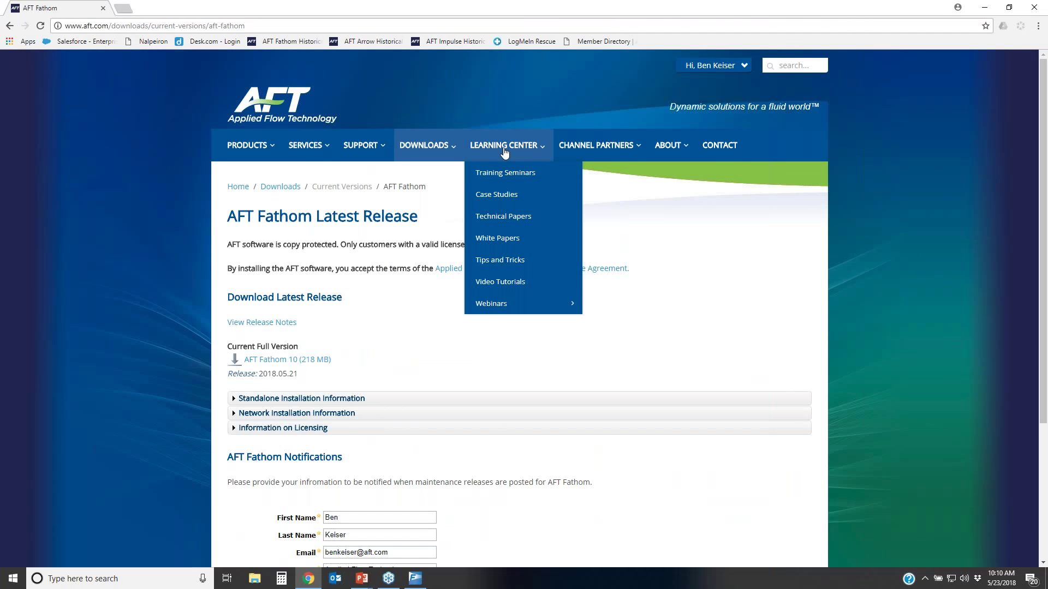
pyautogui.click(499, 216)
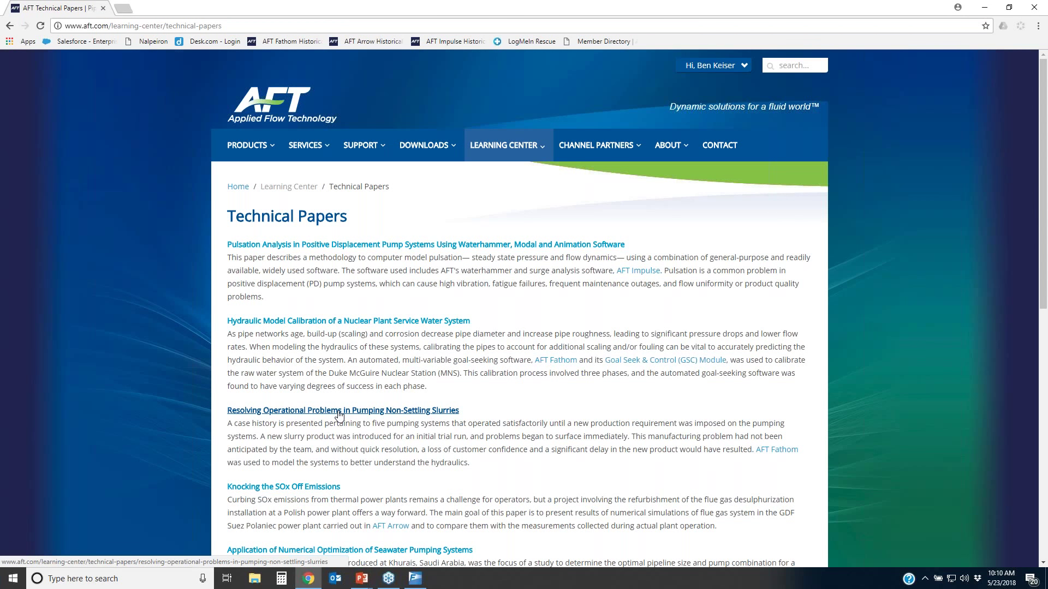
pyautogui.click(339, 415)
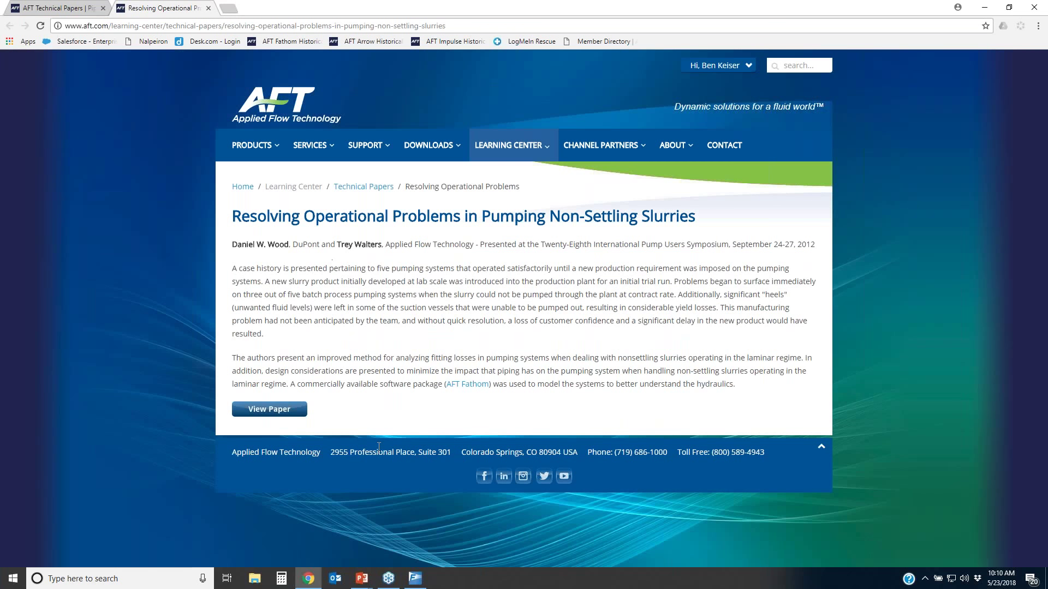
pyautogui.click(268, 410)
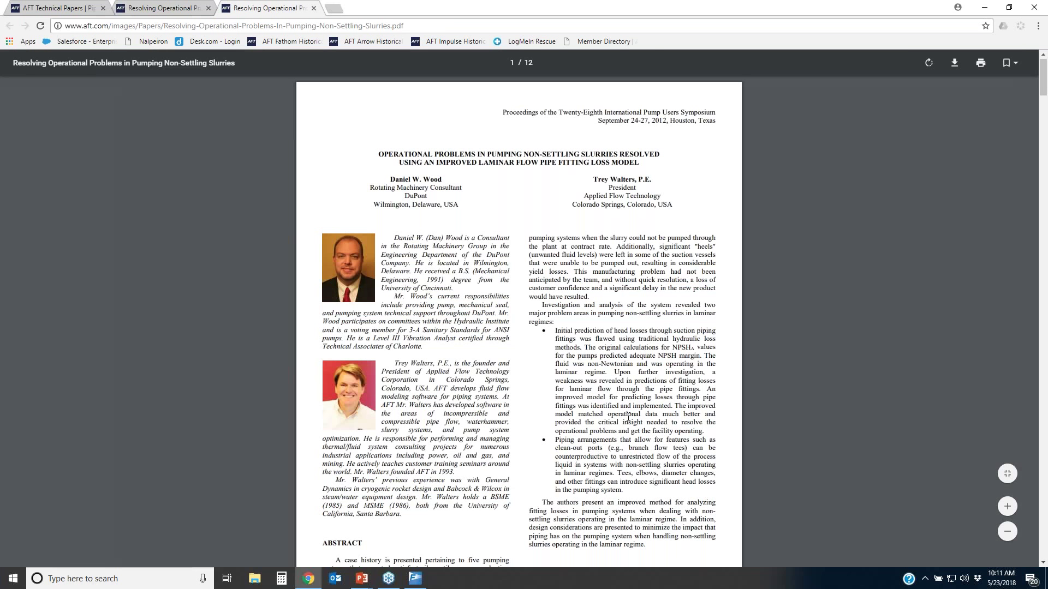
# Scroll the PDF to page 2, close its tab, and switch back to the slide show
pyautogui.scroll(-8, 625, 419)
pyautogui.scroll(-4, 649, 417)
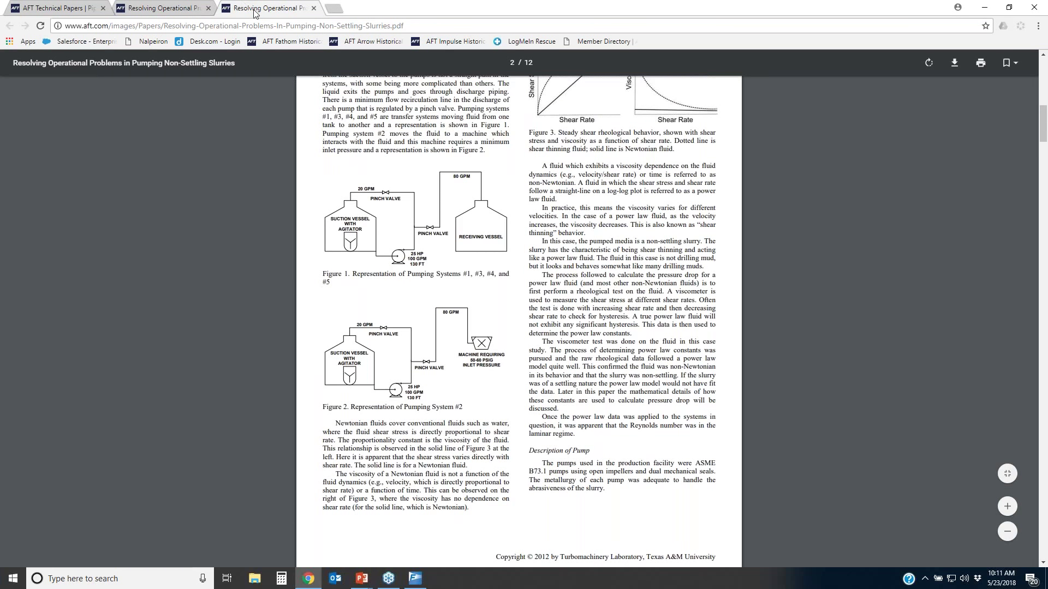
pyautogui.click(314, 9)
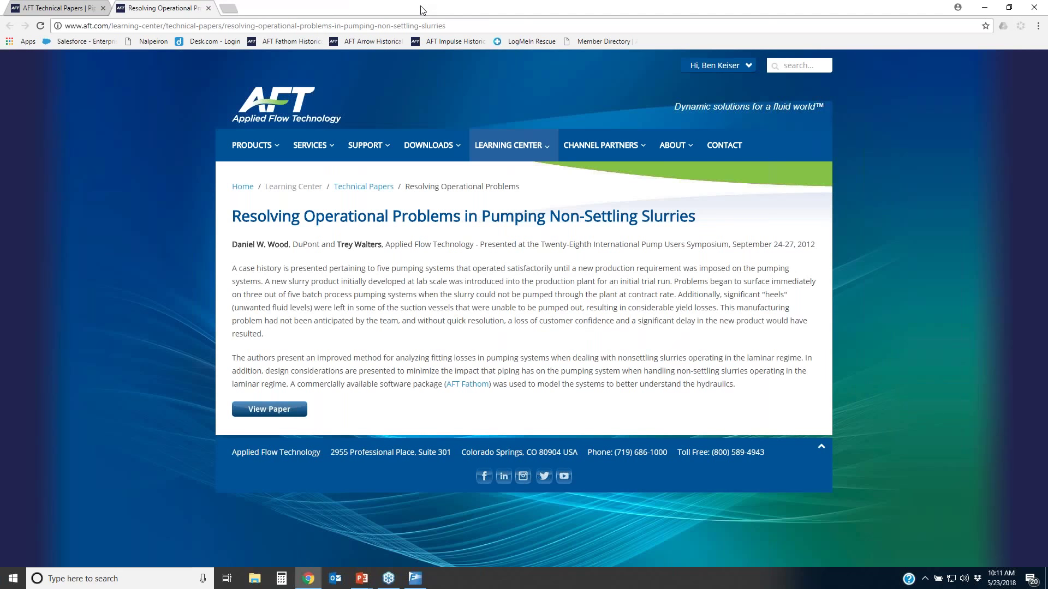
pyautogui.hotkey('alt', 'Tab')
# Advance to slide 7, What was the Problem?, and reveal its five-pumping-systems bullet
pyautogui.click(959, 438)
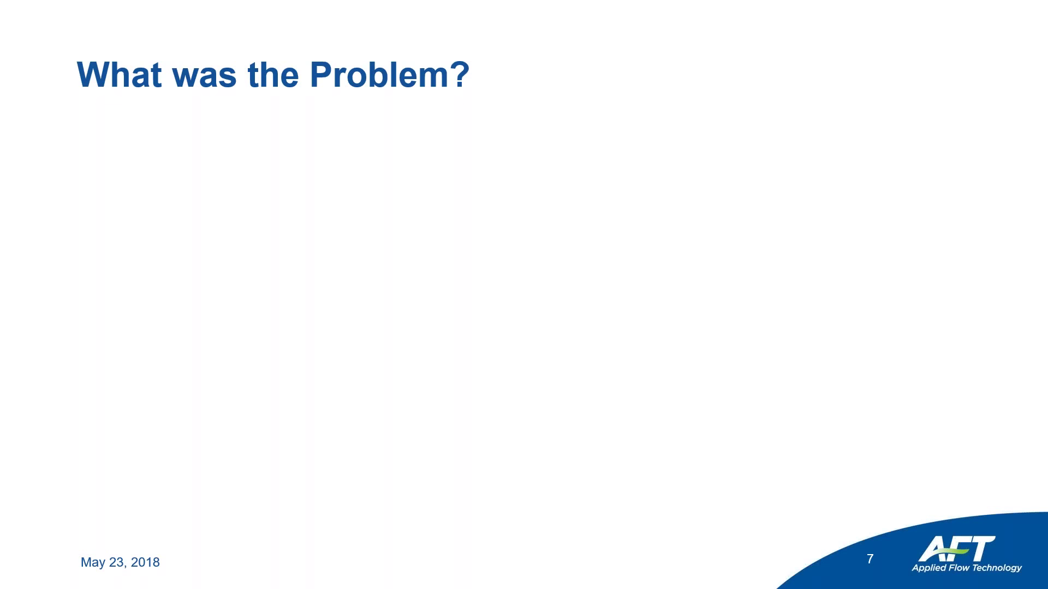
pyautogui.press('Right')
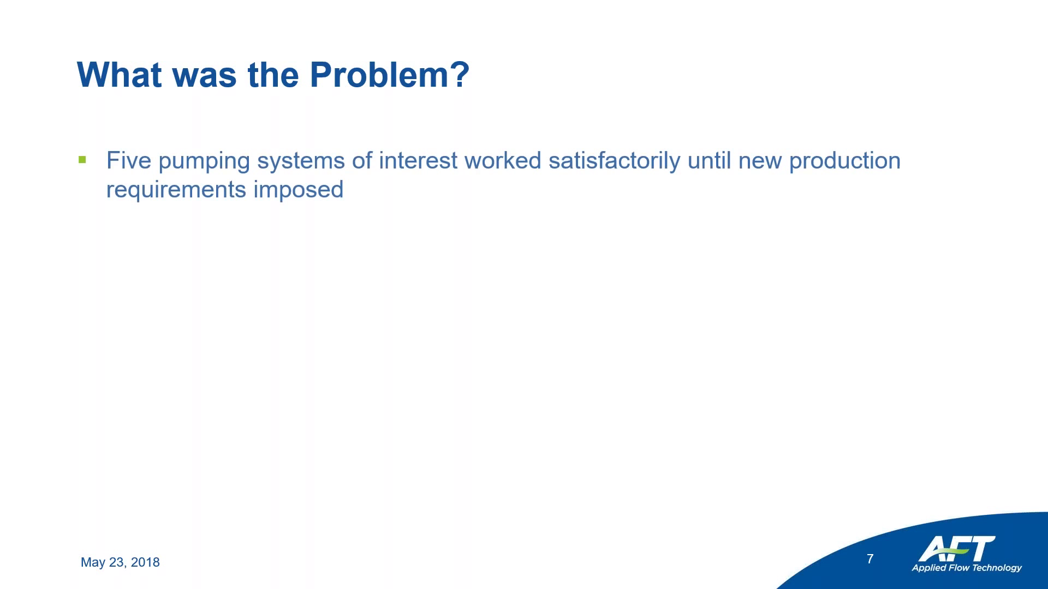
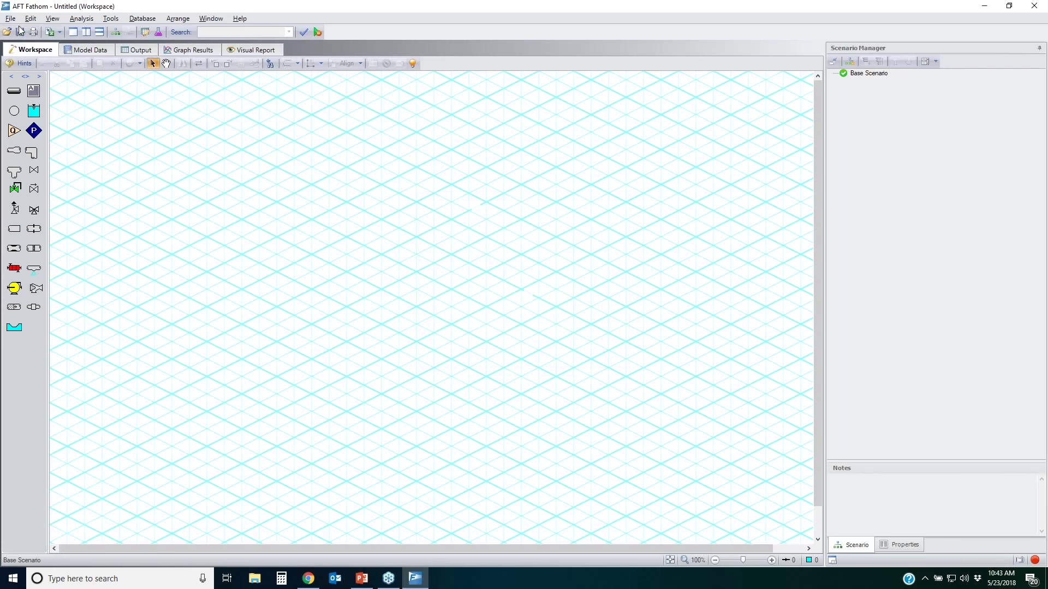
# Open Modified Non-Newtonian Phosphates Pumping Example from the Desktop, accept the startup scenario, and fit the network
pyautogui.click(418, 203)
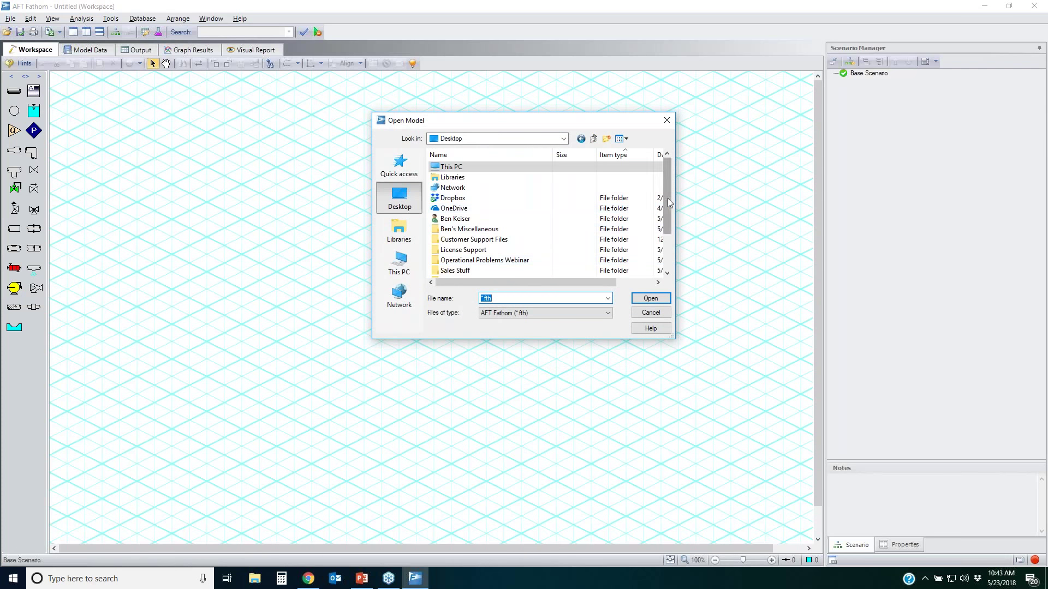
pyautogui.scroll(-2, 546, 246)
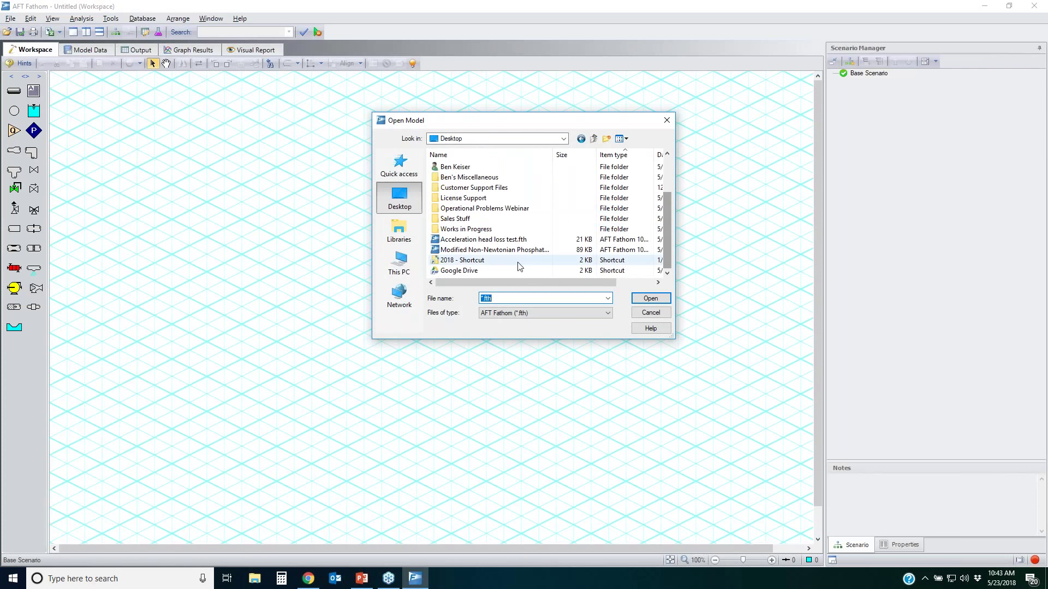
pyautogui.doubleClick(484, 251)
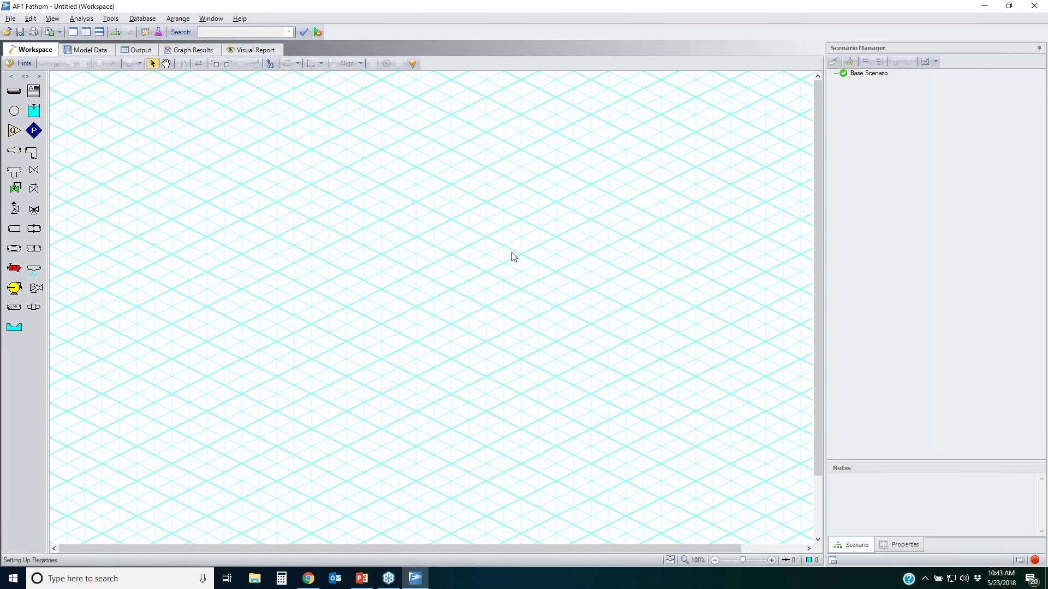
pyautogui.click(487, 352)
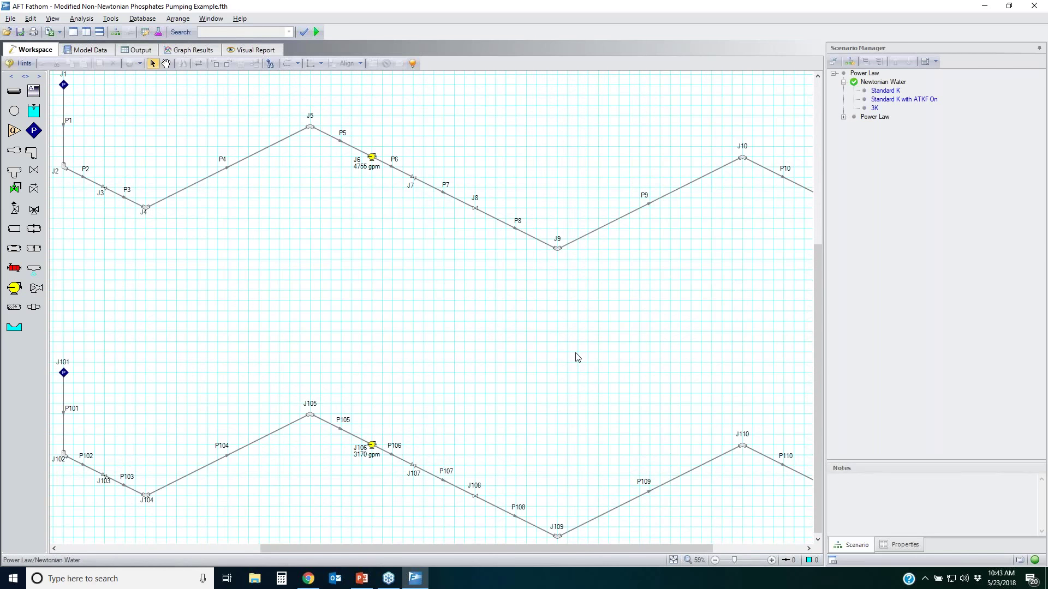
pyautogui.click(666, 561)
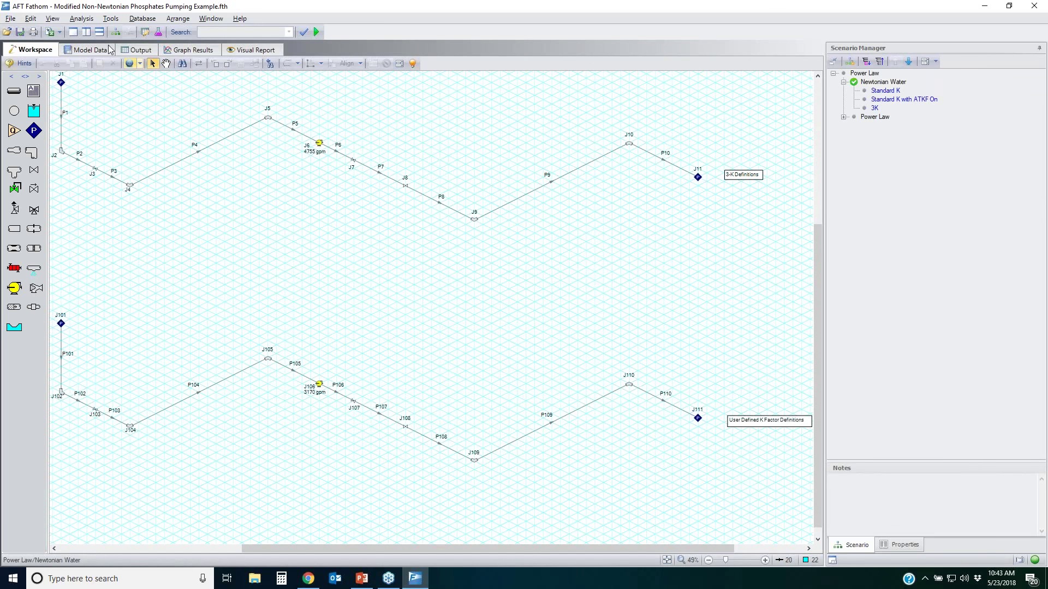
pyautogui.click(89, 20)
pyautogui.click(109, 95)
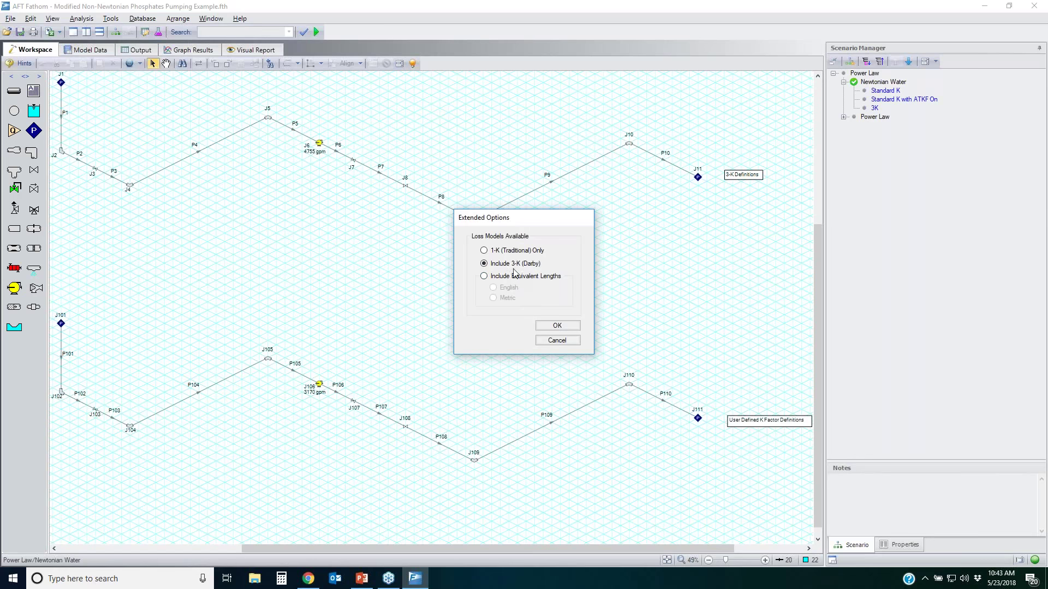
pyautogui.click(557, 340)
pyautogui.click(130, 186)
pyautogui.doubleClick(130, 187)
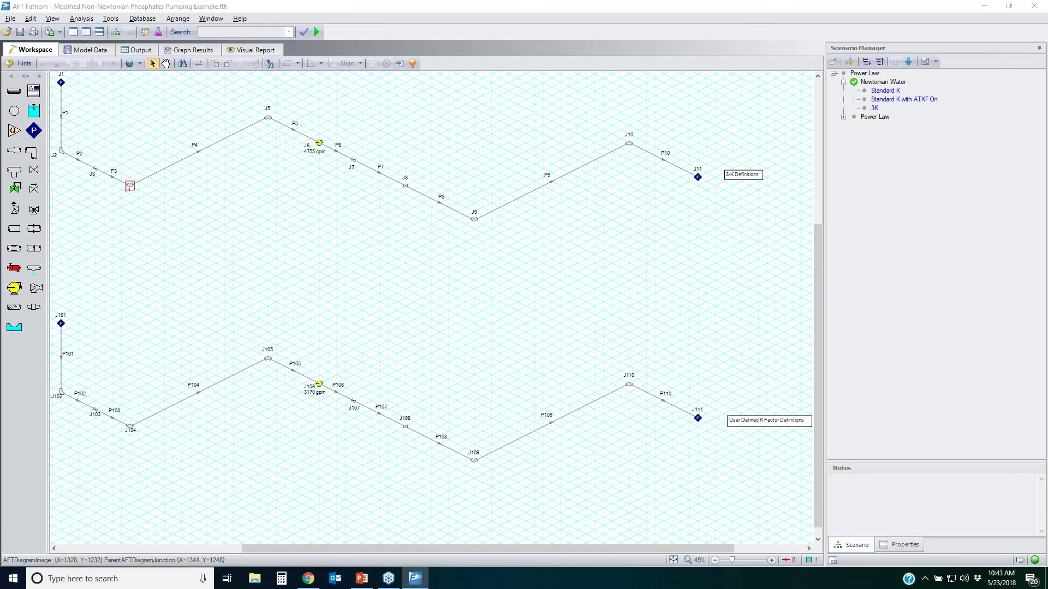
pyautogui.click(485, 305)
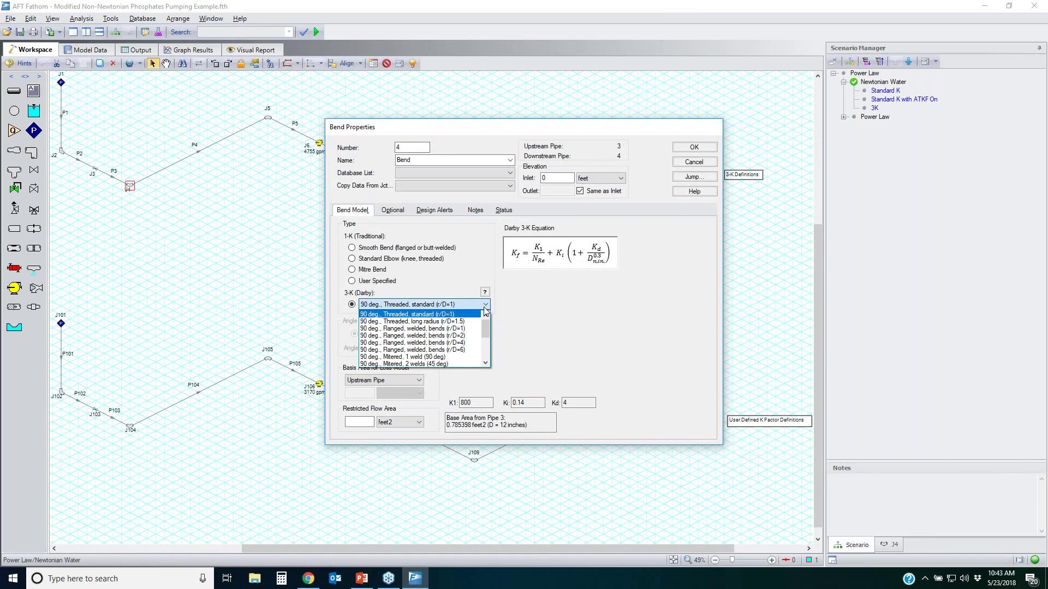
pyautogui.click(485, 312)
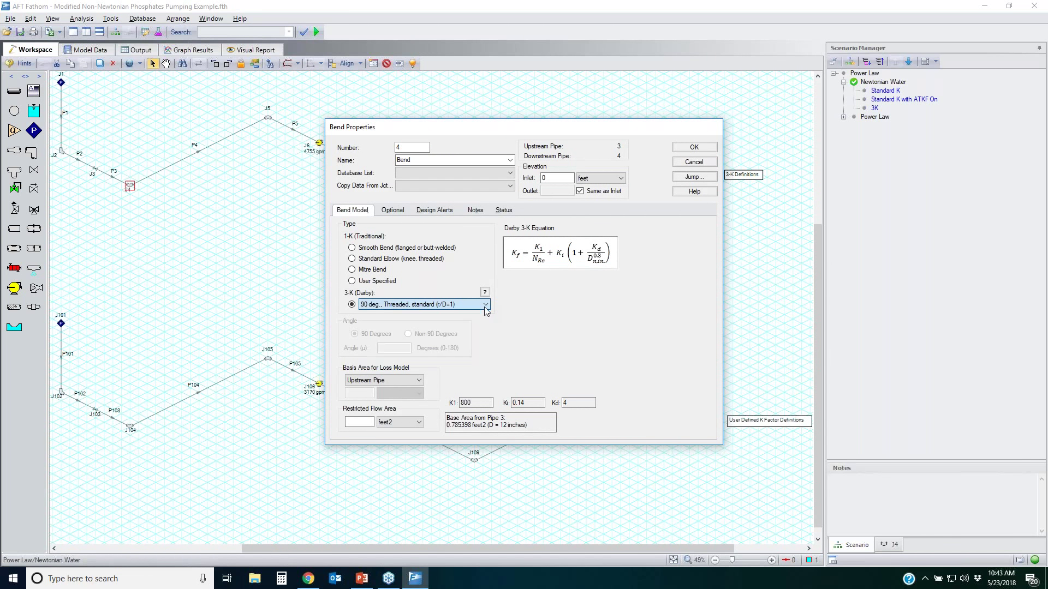
pyautogui.click(698, 162)
pyautogui.doubleClick(95, 171)
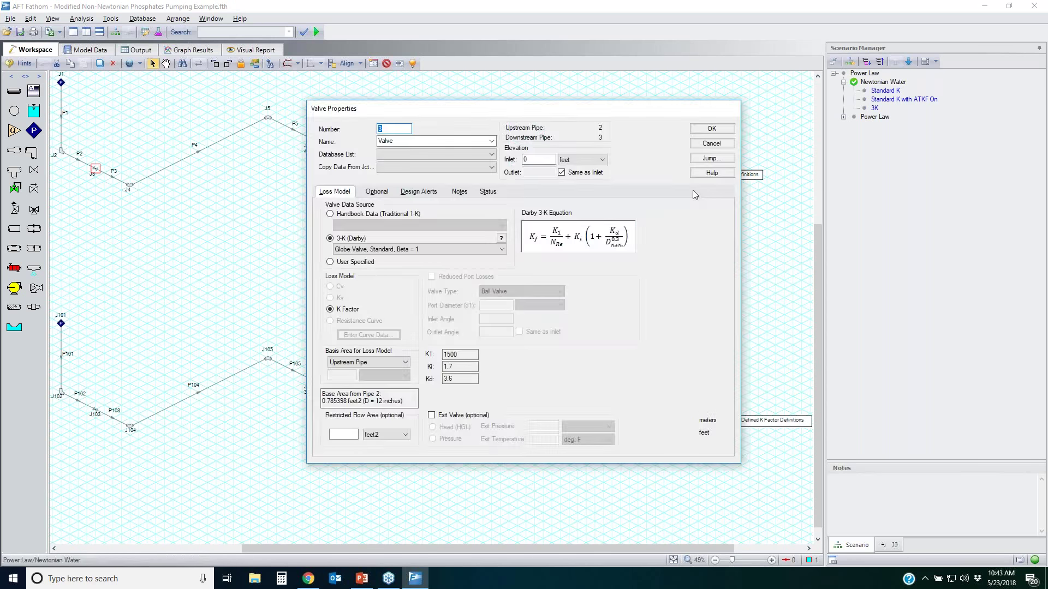
pyautogui.click(703, 143)
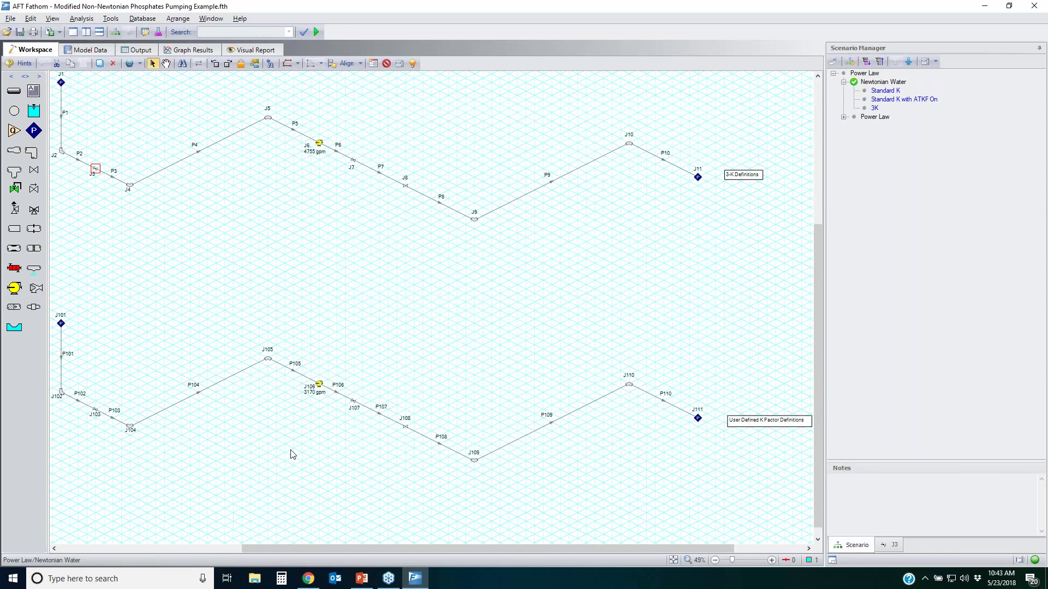
pyautogui.click(305, 460)
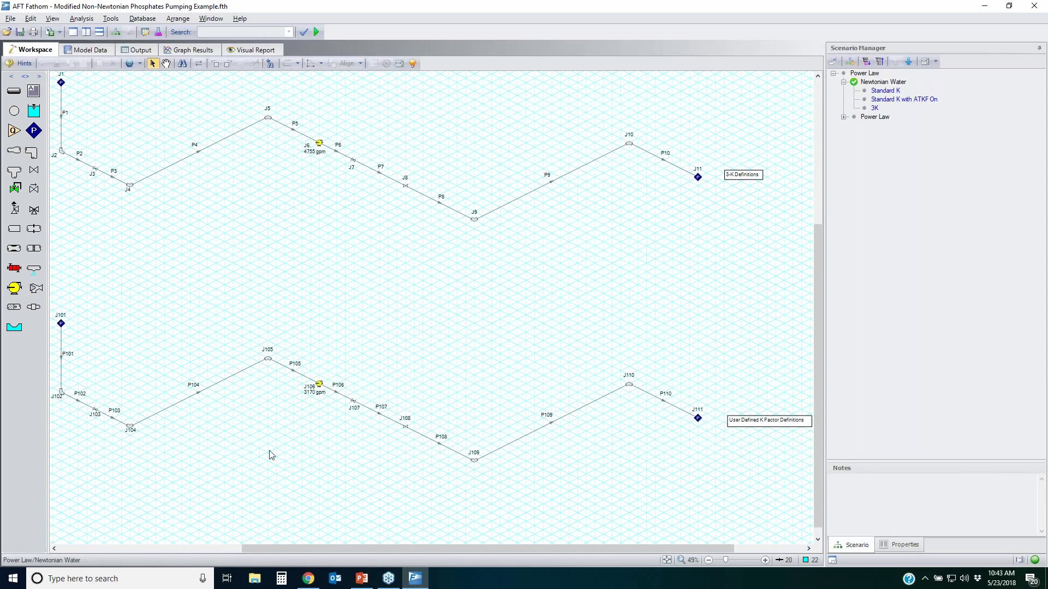
pyautogui.doubleClick(476, 223)
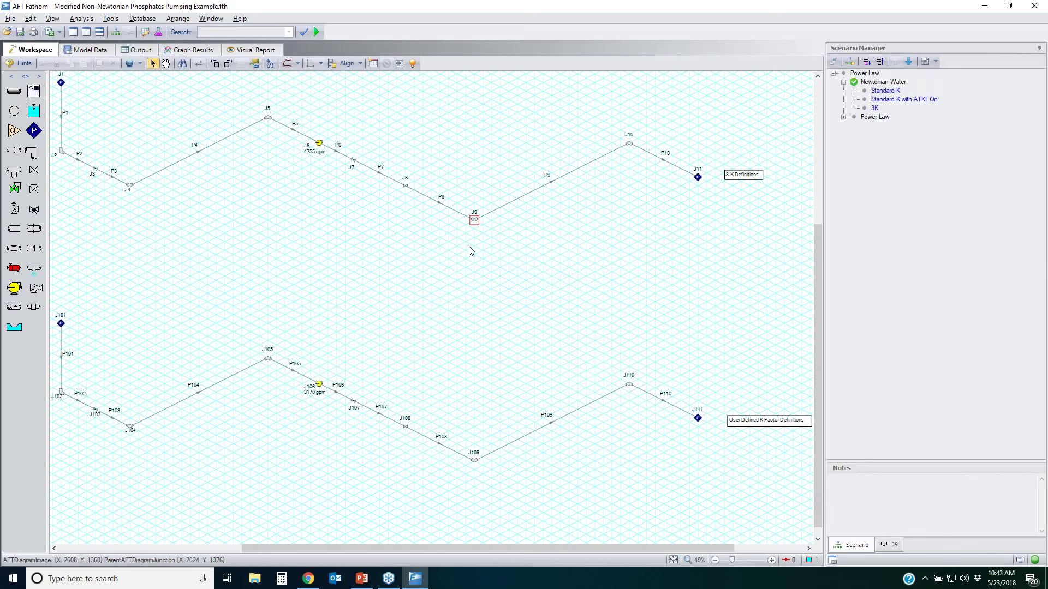
pyautogui.click(484, 306)
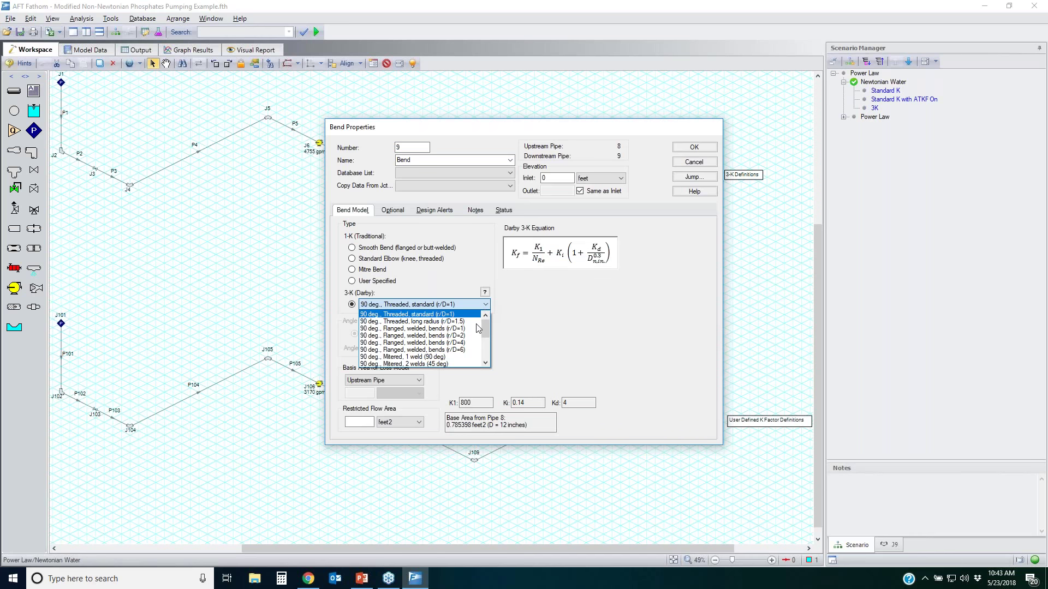
pyautogui.click(578, 322)
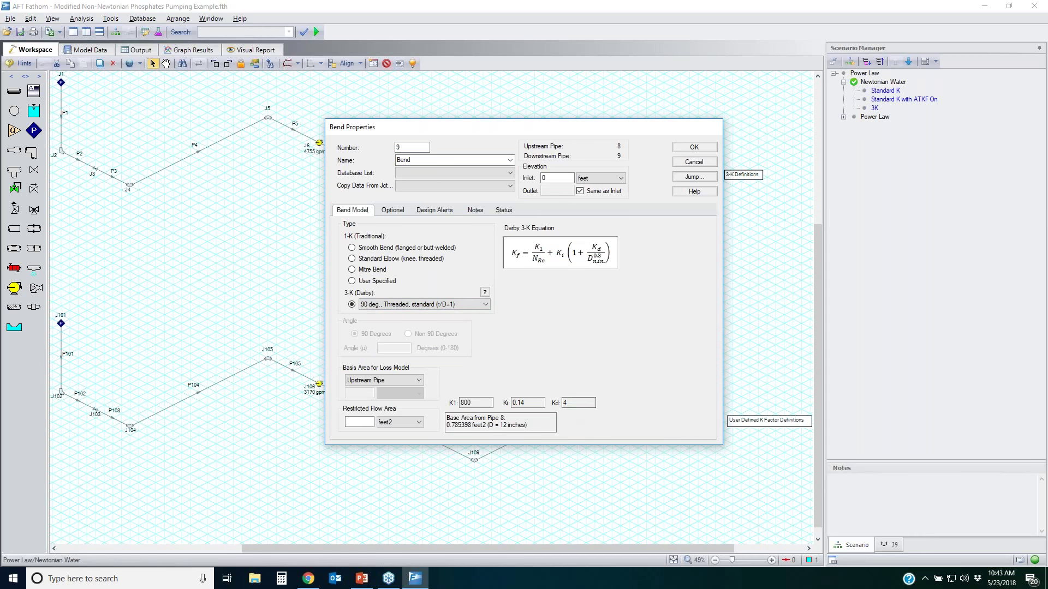
pyautogui.click(582, 402)
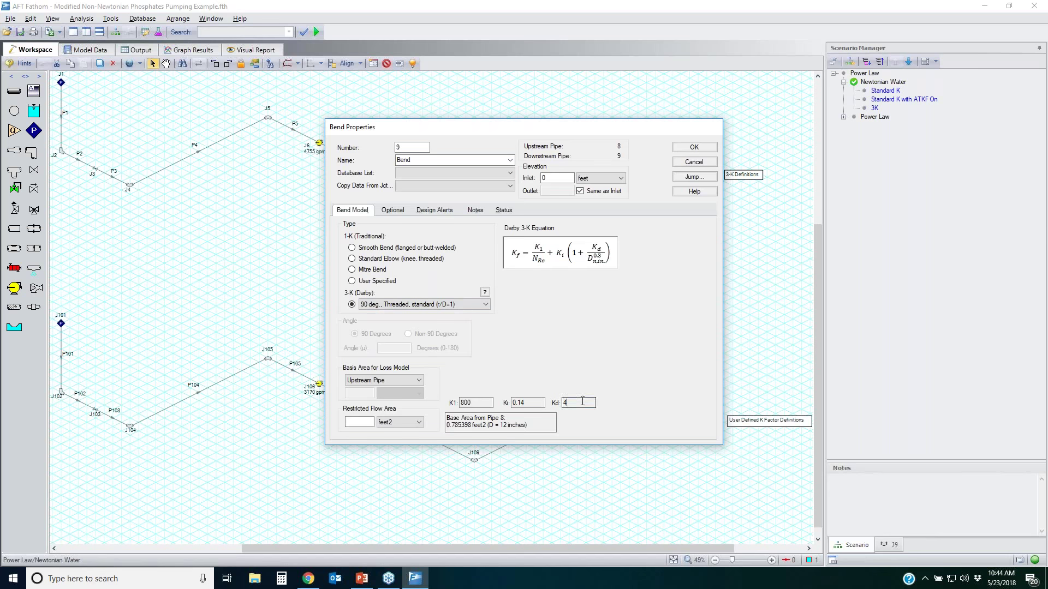
pyautogui.hotkey('shift', 'Tab')
pyautogui.click(470, 402)
pyautogui.doubleClick(467, 403)
pyautogui.click(708, 163)
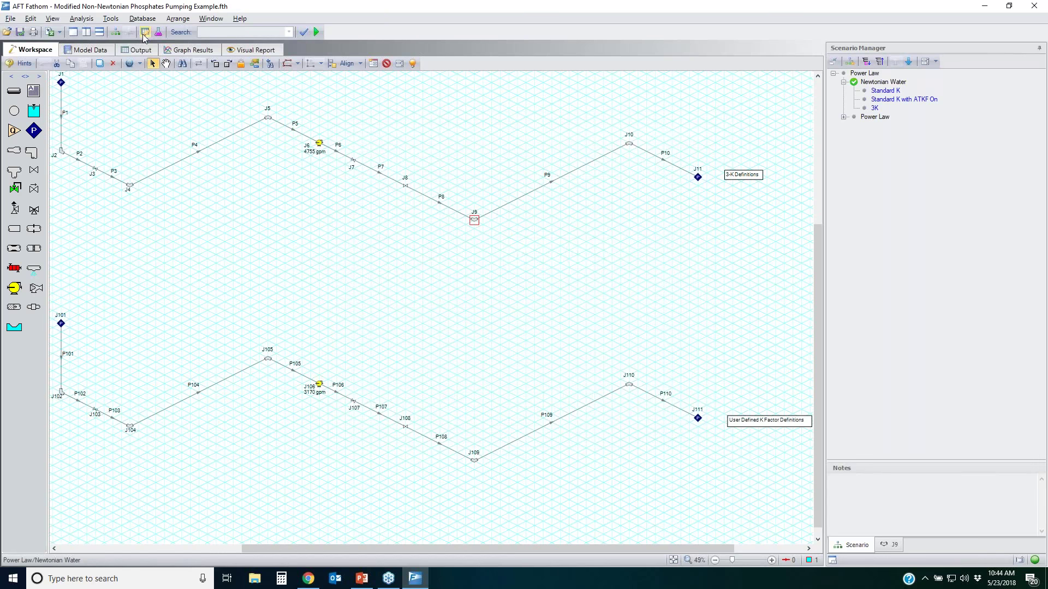
pyautogui.hotkey('ctrl', 'y')
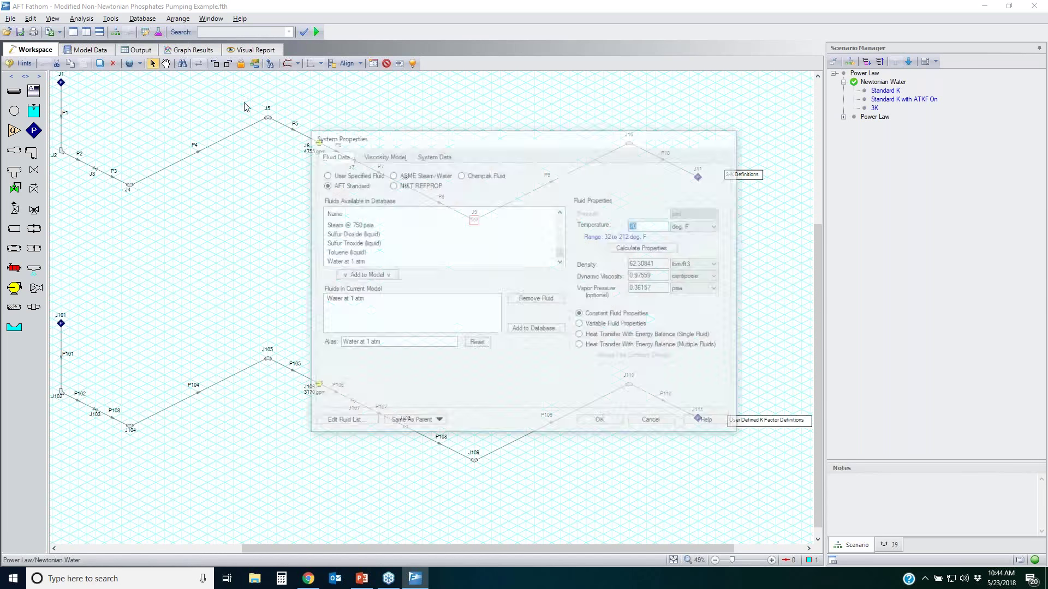
pyautogui.click(382, 154)
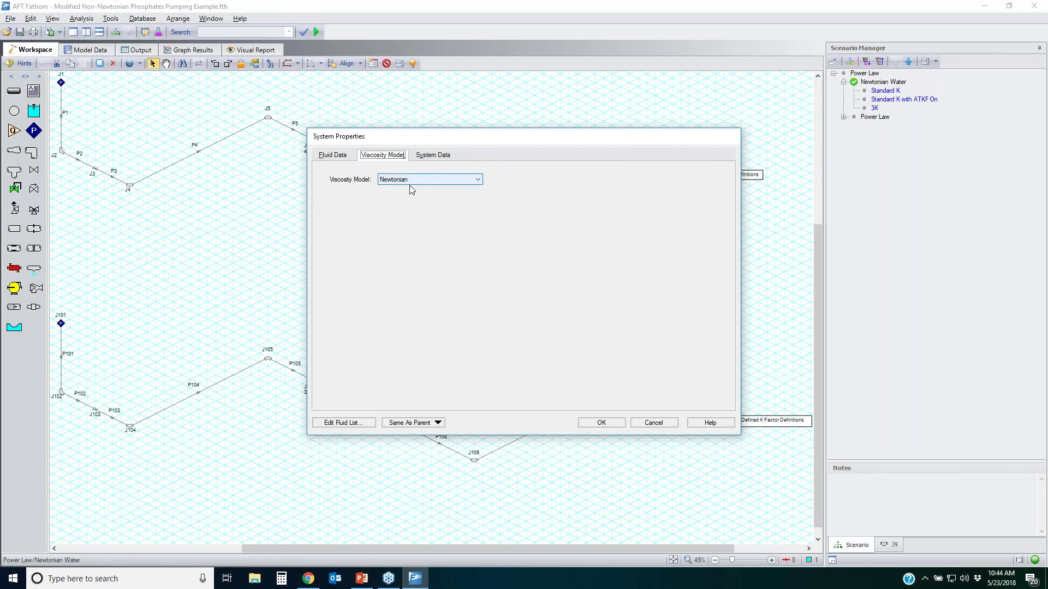
pyautogui.click(653, 423)
pyautogui.moveTo(745, 274)
pyautogui.mouseDown()
pyautogui.moveTo(245, 112)
pyautogui.moveTo(123, 104)
pyautogui.moveTo(53, 76)
pyautogui.mouseUp()
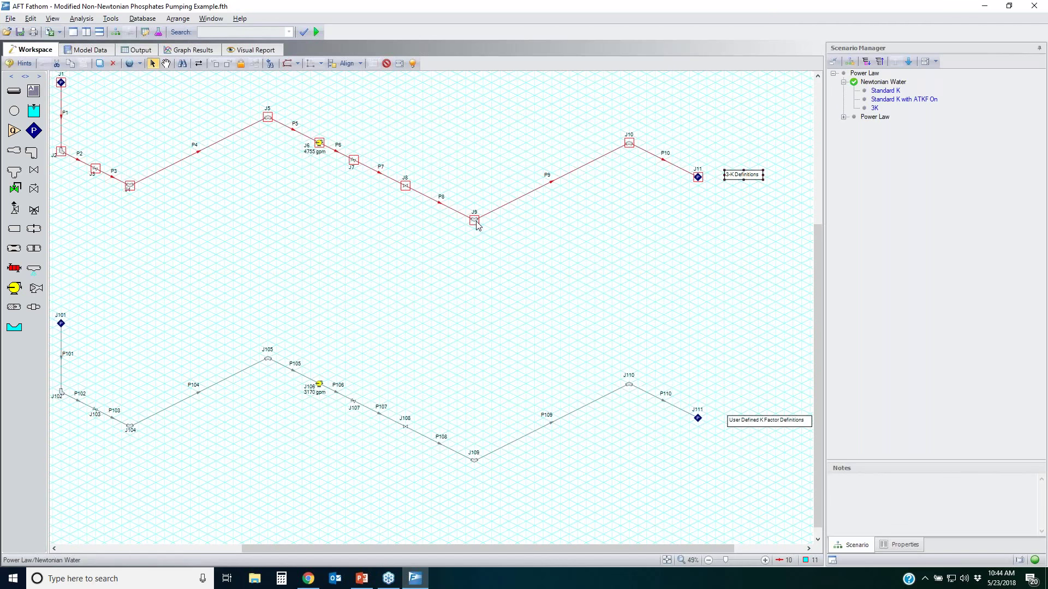
pyautogui.click(578, 246)
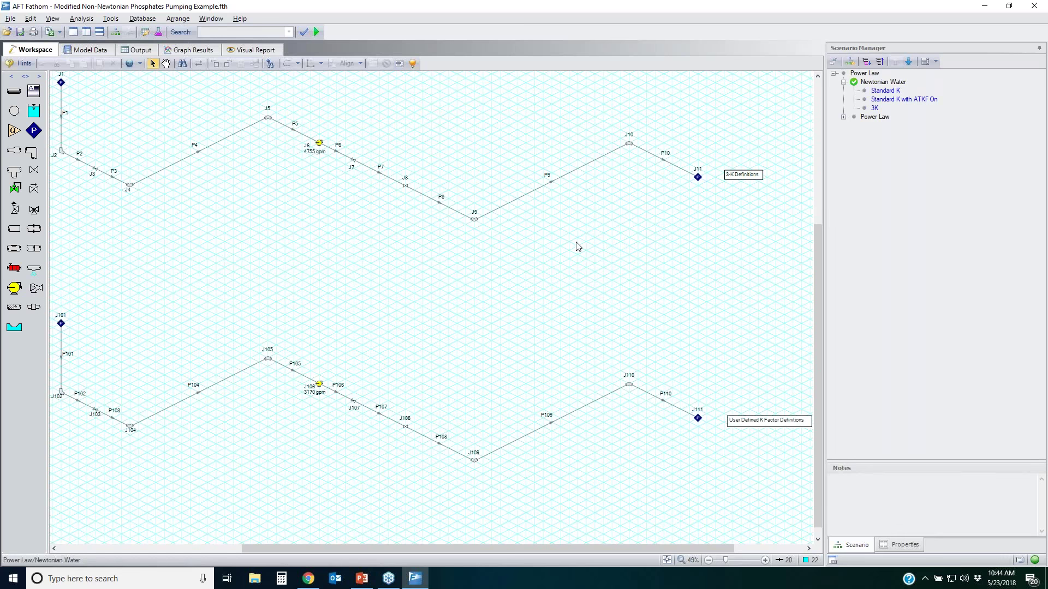
pyautogui.moveTo(775, 241); pyautogui.dragTo(418, 160)
pyautogui.click(621, 254)
pyautogui.click(630, 144)
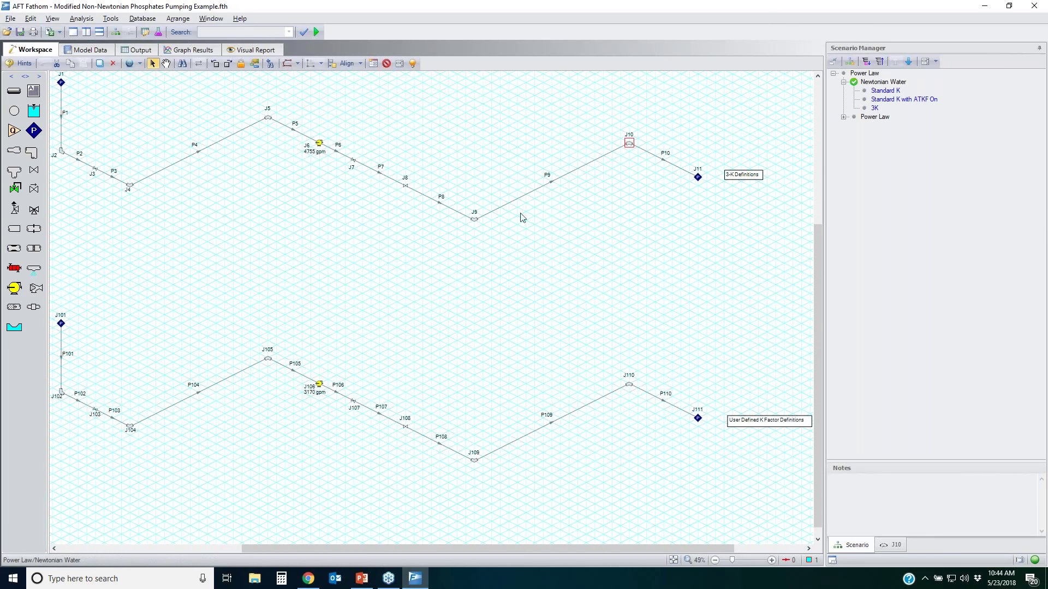
pyautogui.keyDown('shift'); pyautogui.click(475, 220); pyautogui.keyUp('shift')
pyautogui.keyDown('shift'); pyautogui.click(405, 185); pyautogui.keyUp('shift')
pyautogui.click(483, 303)
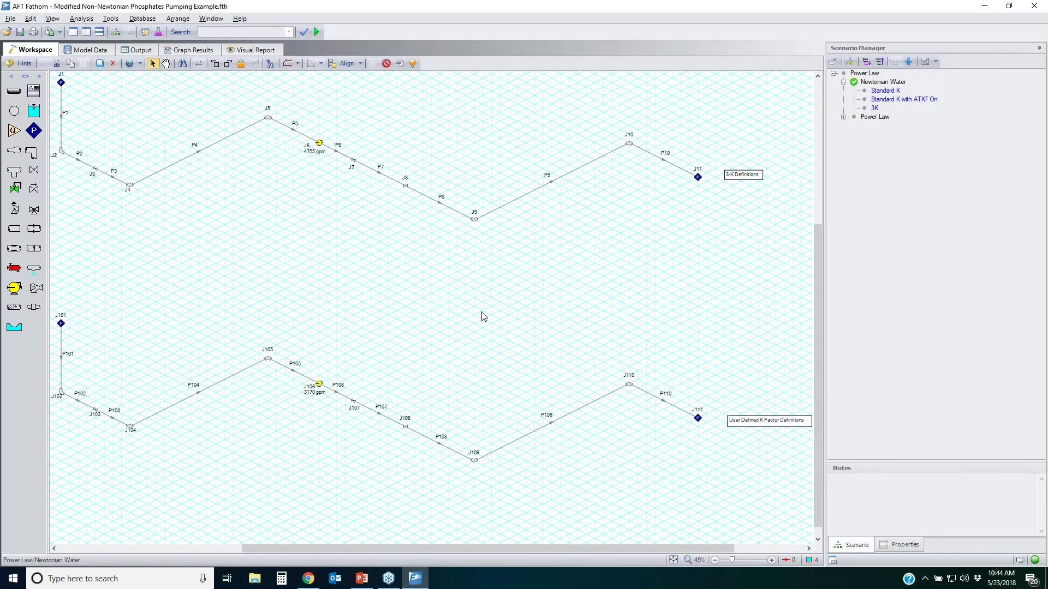
pyautogui.doubleClick(474, 462)
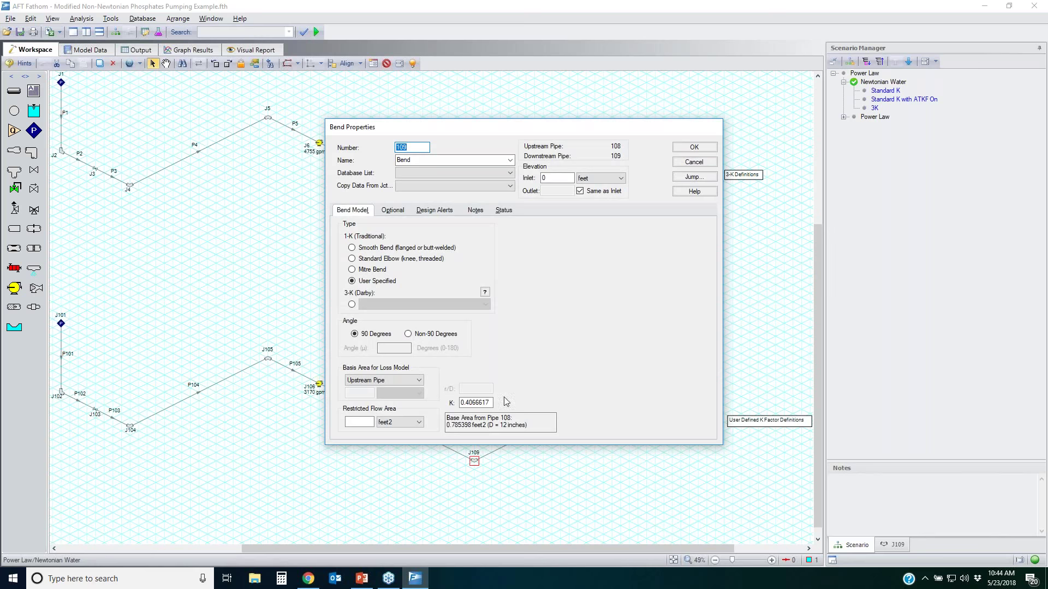
pyautogui.click(489, 403)
pyautogui.click(694, 162)
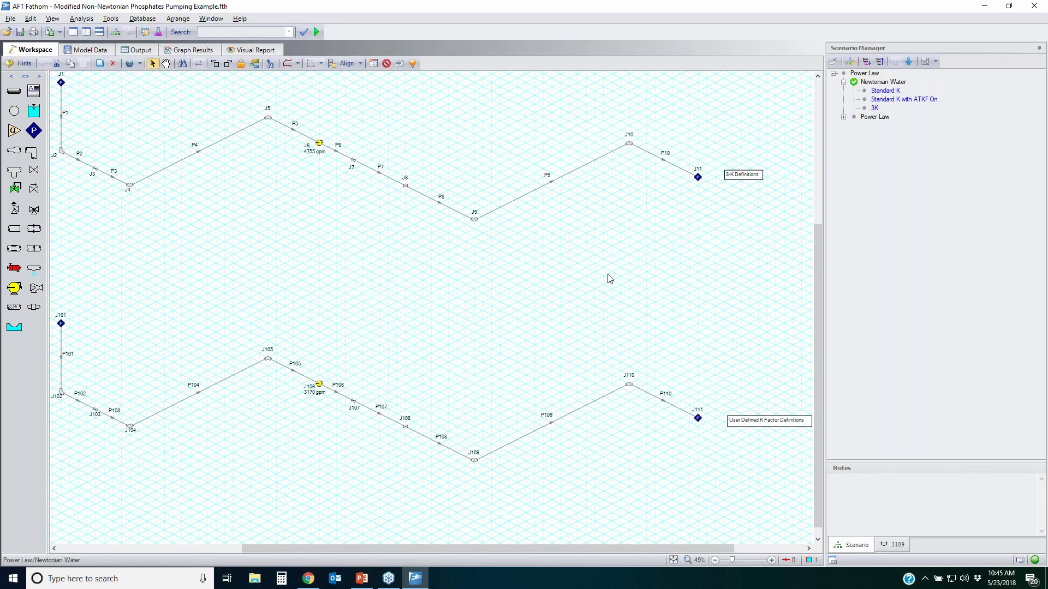
# Load the Standard K scenario, view bend J9's properties without changes, then show the Model Data tables
pyautogui.doubleClick(888, 92)
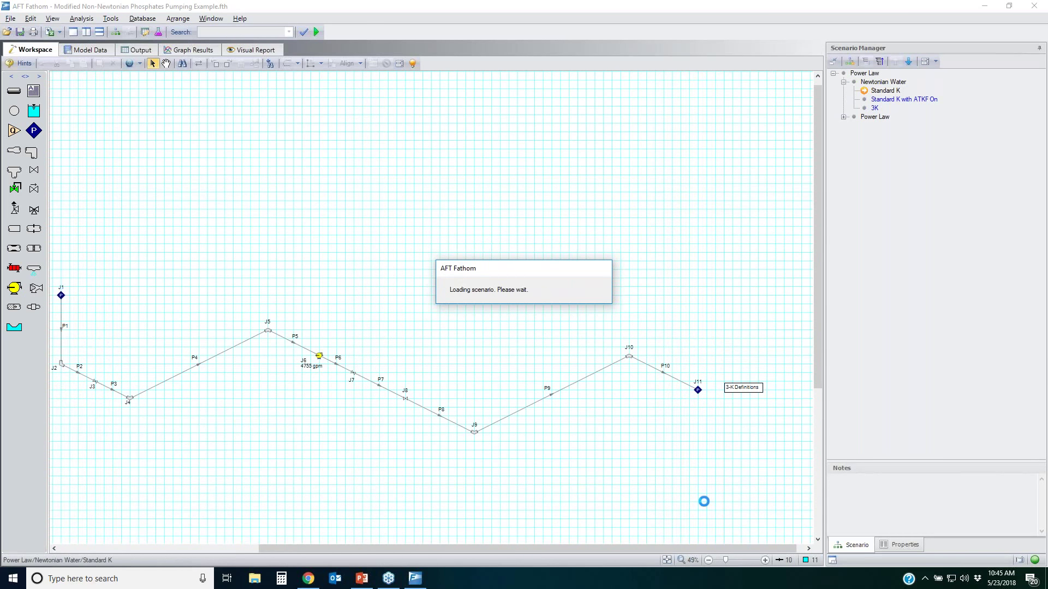
pyautogui.click(666, 561)
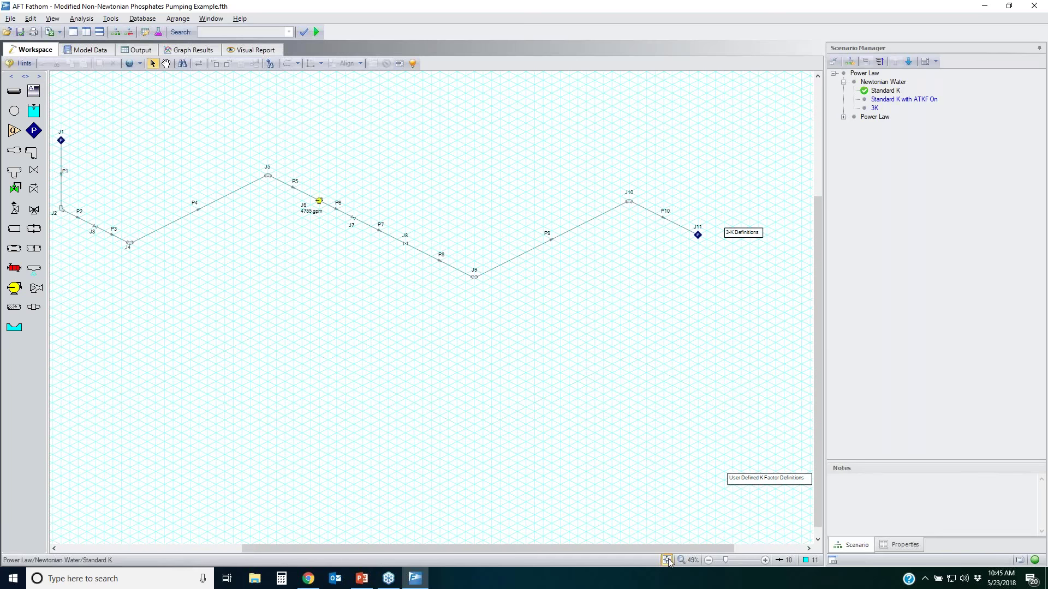
pyautogui.click(474, 278)
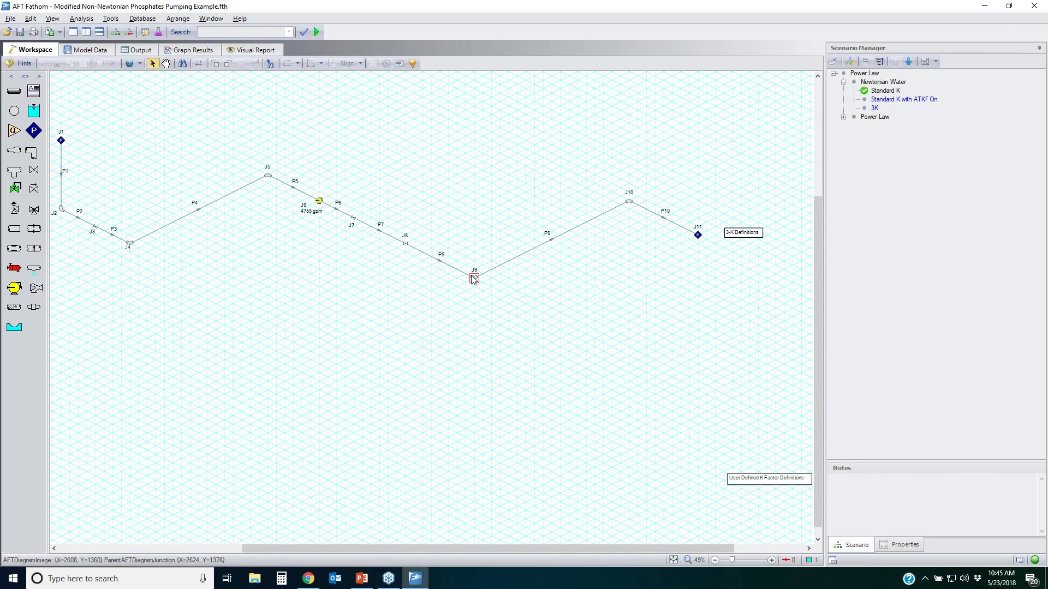
pyautogui.doubleClick(473, 278)
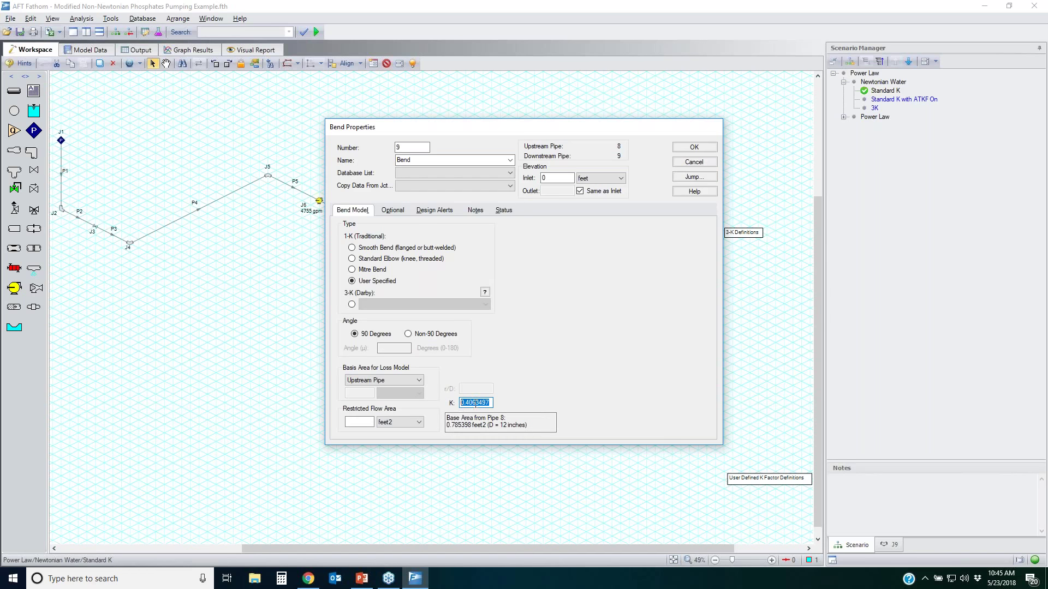
pyautogui.click(687, 164)
pyautogui.click(88, 53)
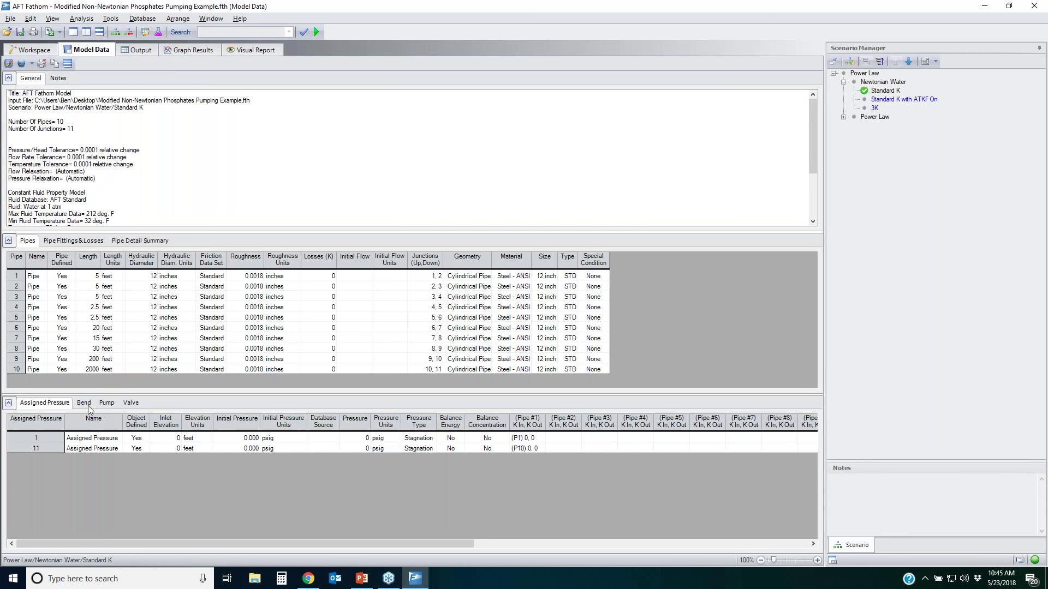
# Highlight the Loss Factor columns in the Bend and Valve data tables, then return to the network
pyautogui.click(85, 403)
pyautogui.click(365, 425)
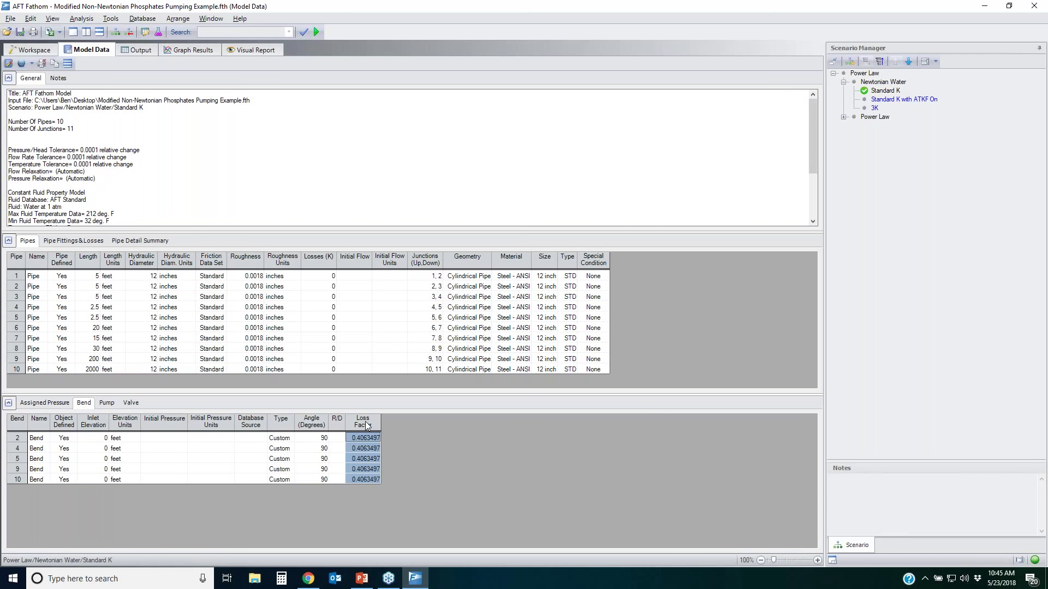
pyautogui.click(131, 403)
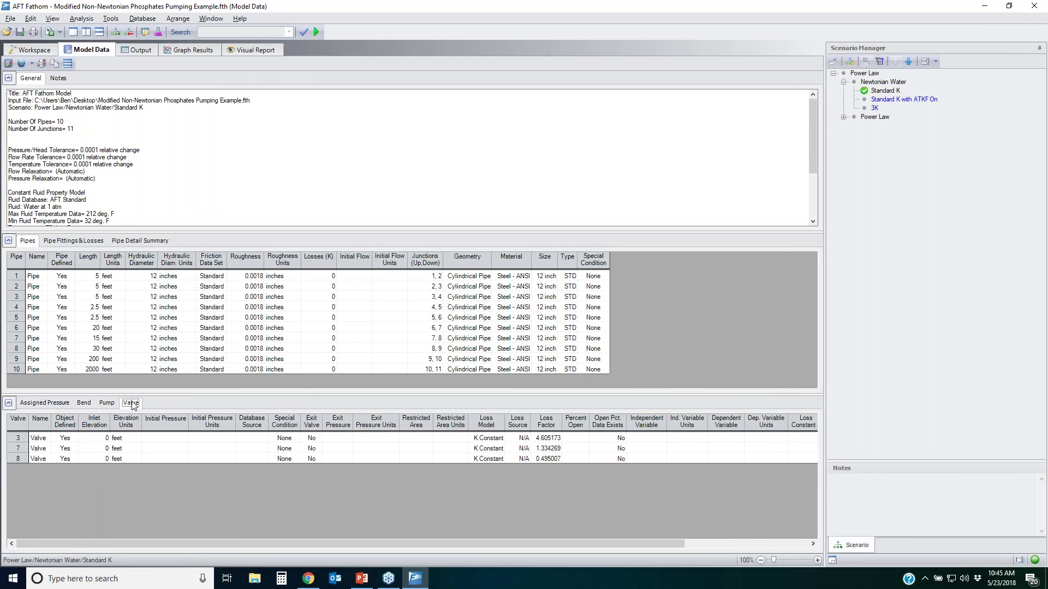
pyautogui.click(545, 421)
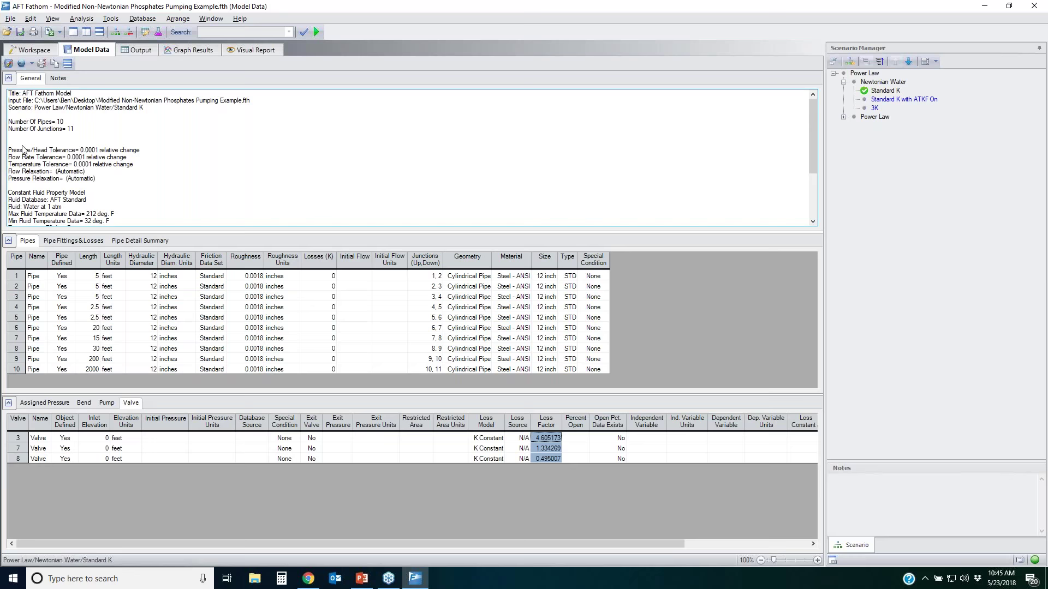
pyautogui.click(37, 51)
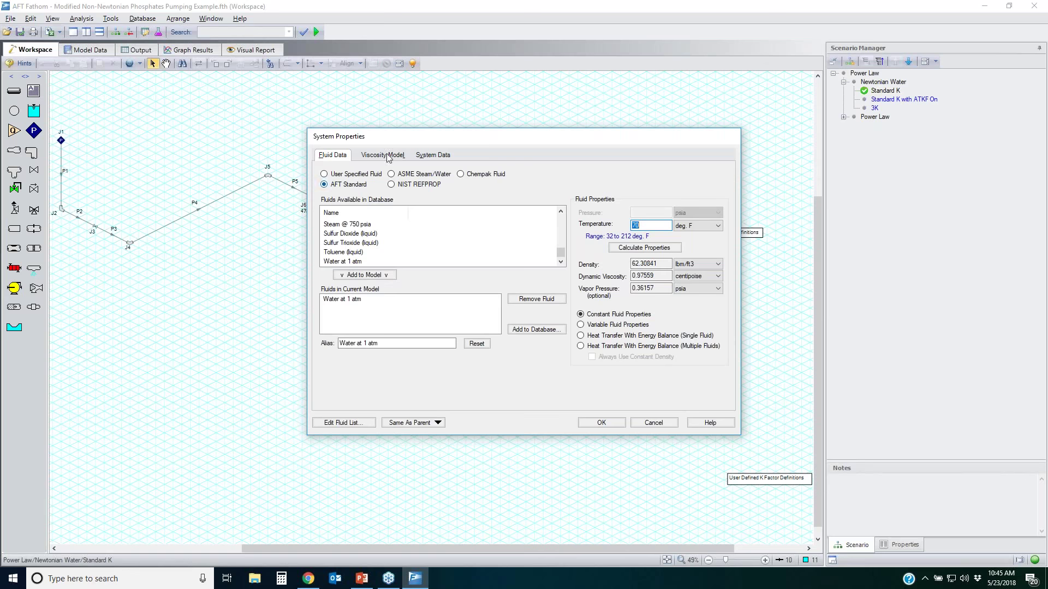
# Check the Viscosity Model and System Data tabs for Newtonian with no laminar correction, cancelling unchanged
pyautogui.click(392, 156)
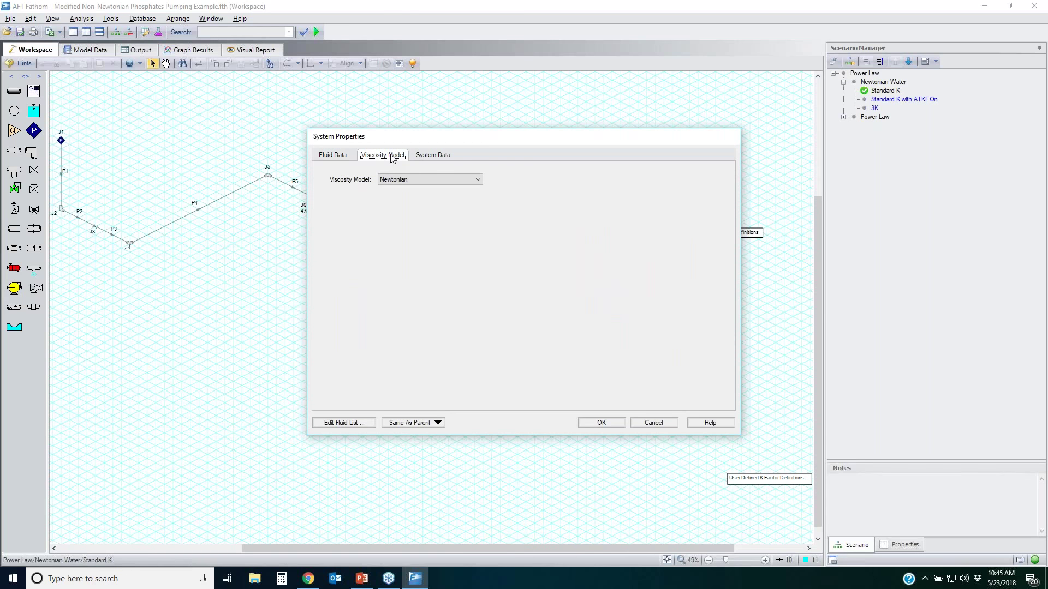
pyautogui.click(449, 156)
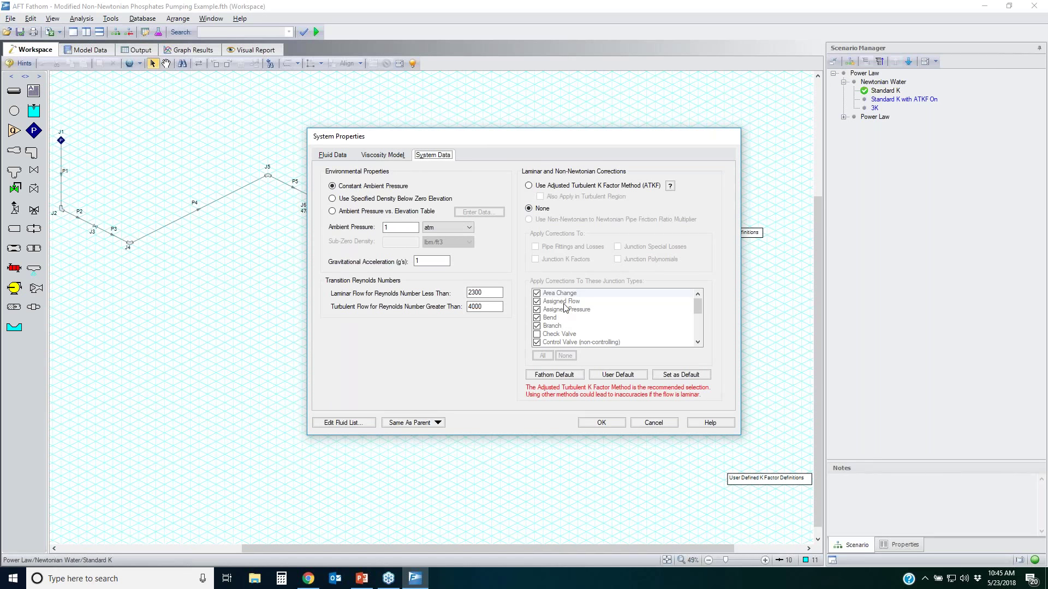
pyautogui.click(655, 424)
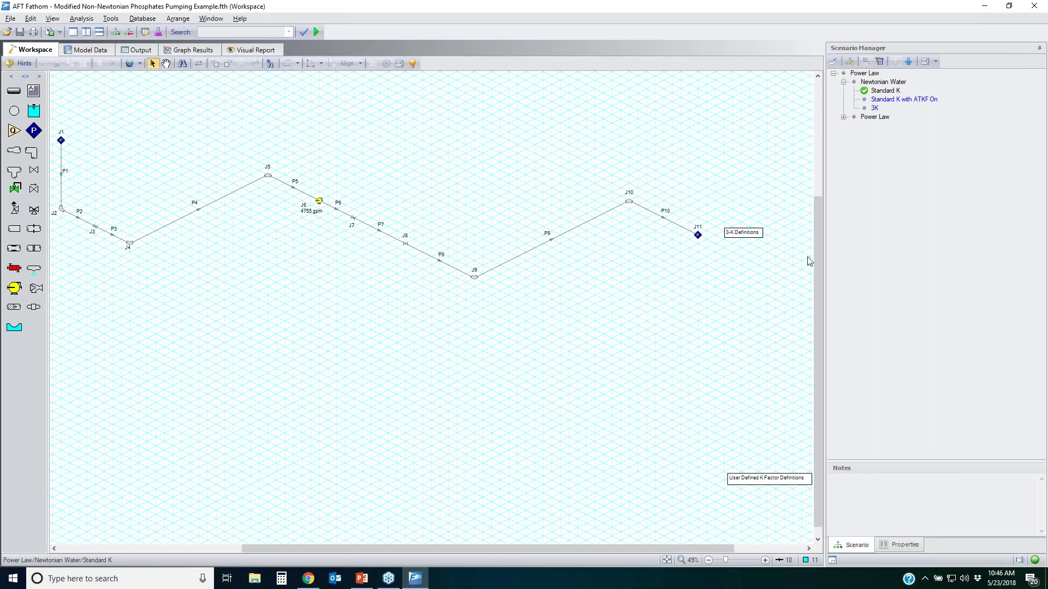
# Load the Standard K with ATKF On scenario and inspect valve J7's K value unchanged
pyautogui.doubleClick(903, 100)
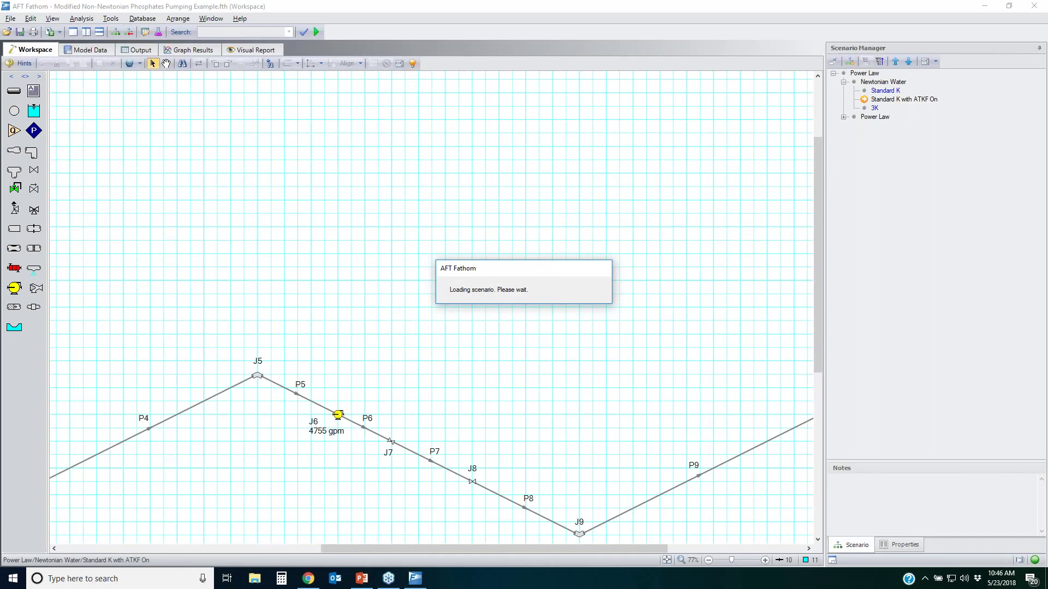
pyautogui.click(391, 442)
pyautogui.doubleClick(472, 354)
pyautogui.click(711, 143)
# Confirm the Adjusted Turbulent K Factor correction in System Properties, then load the 3K scenario
pyautogui.click(158, 31)
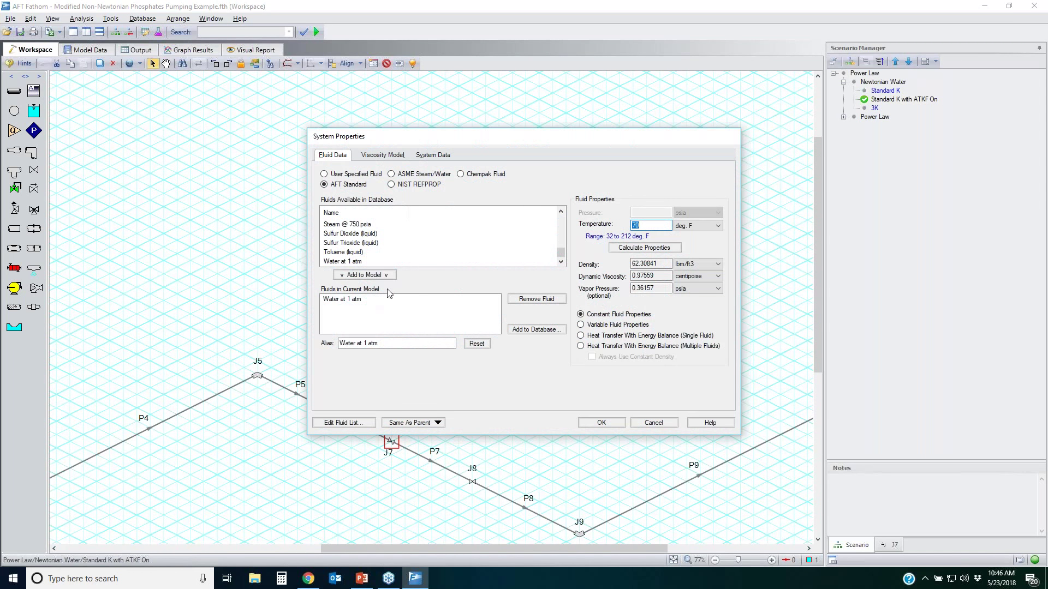
pyautogui.click(380, 156)
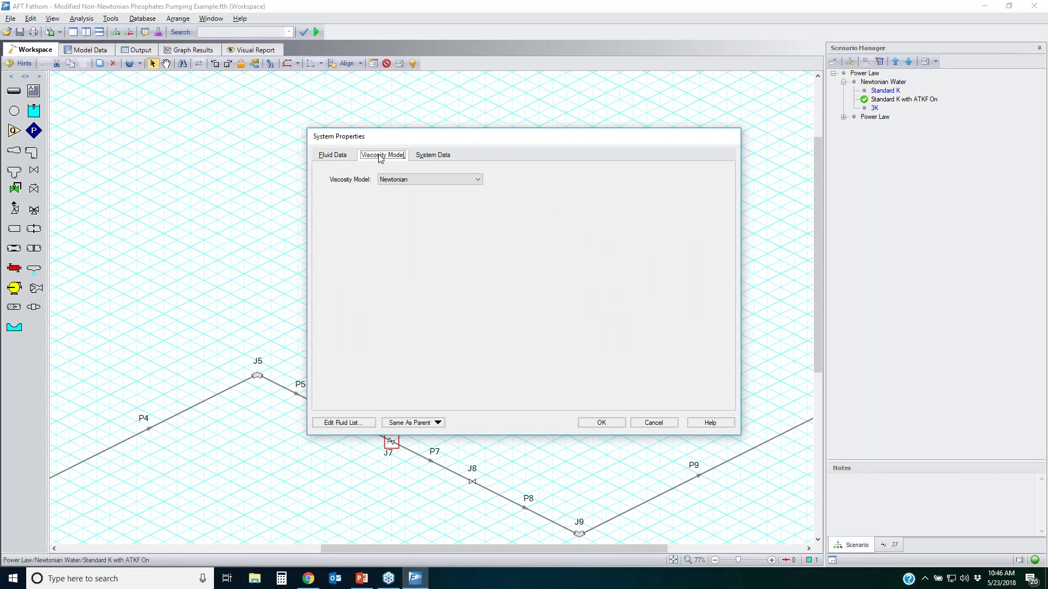
pyautogui.click(440, 156)
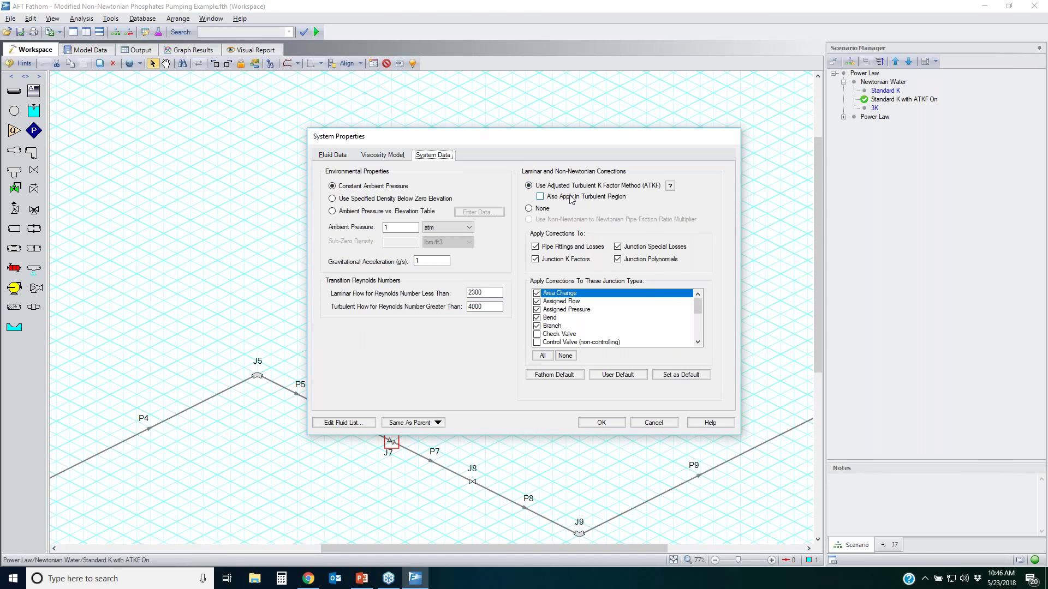
pyautogui.click(644, 425)
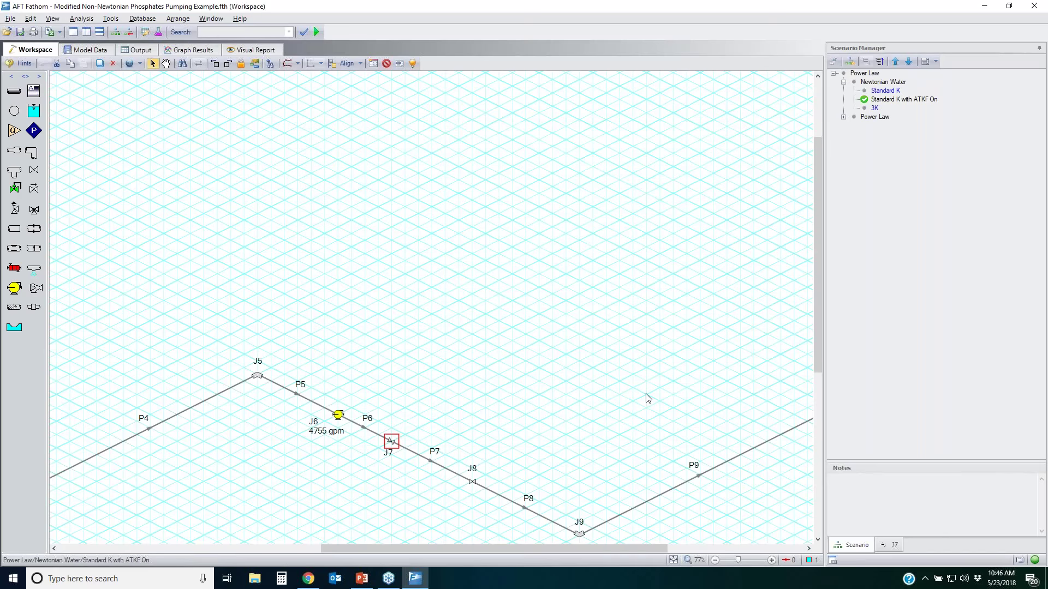
pyautogui.doubleClick(875, 108)
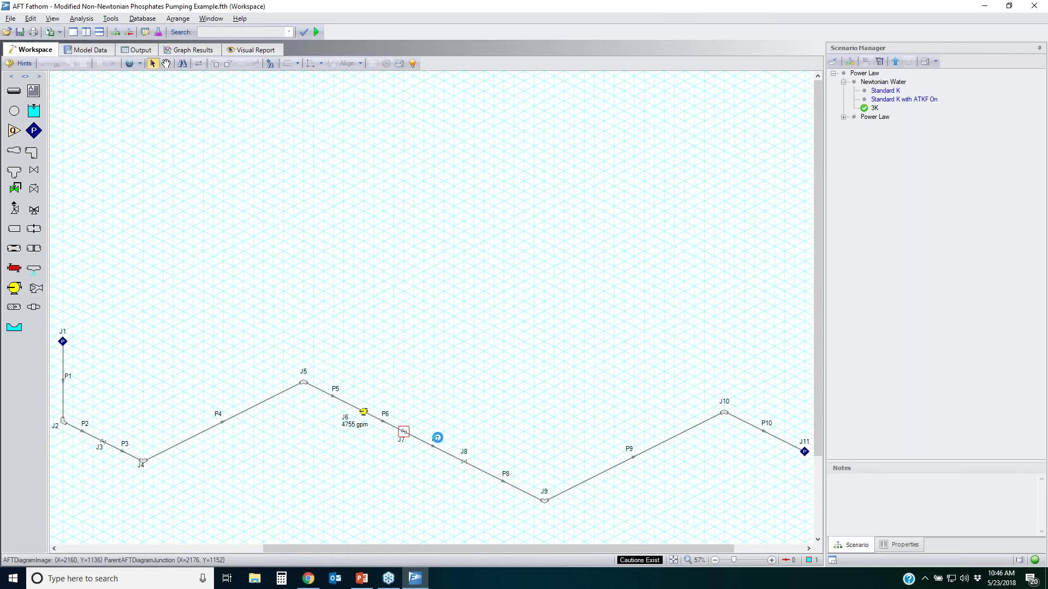
pyautogui.doubleClick(403, 432)
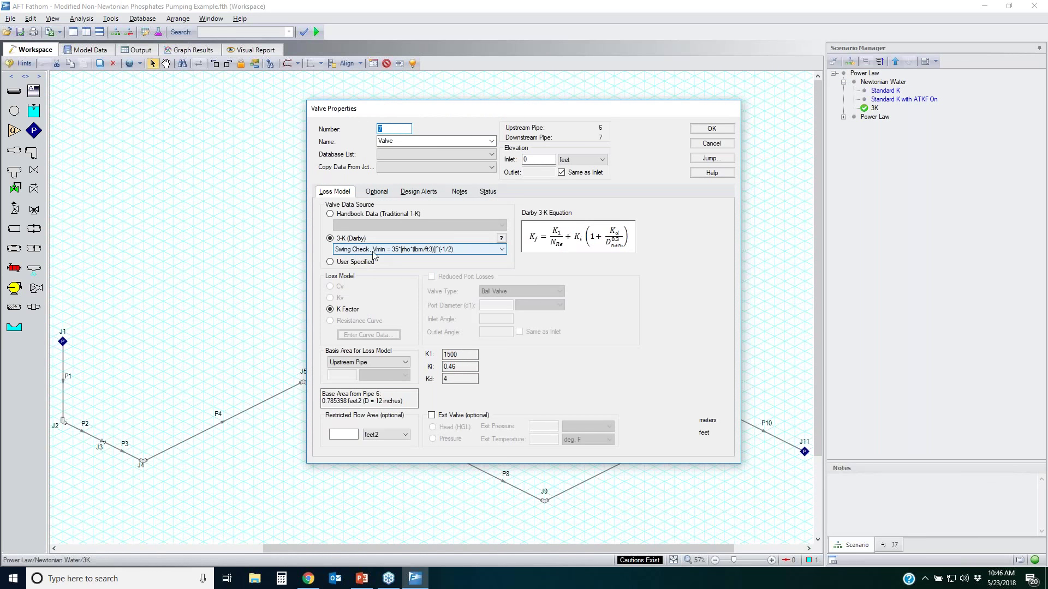
pyautogui.click(711, 145)
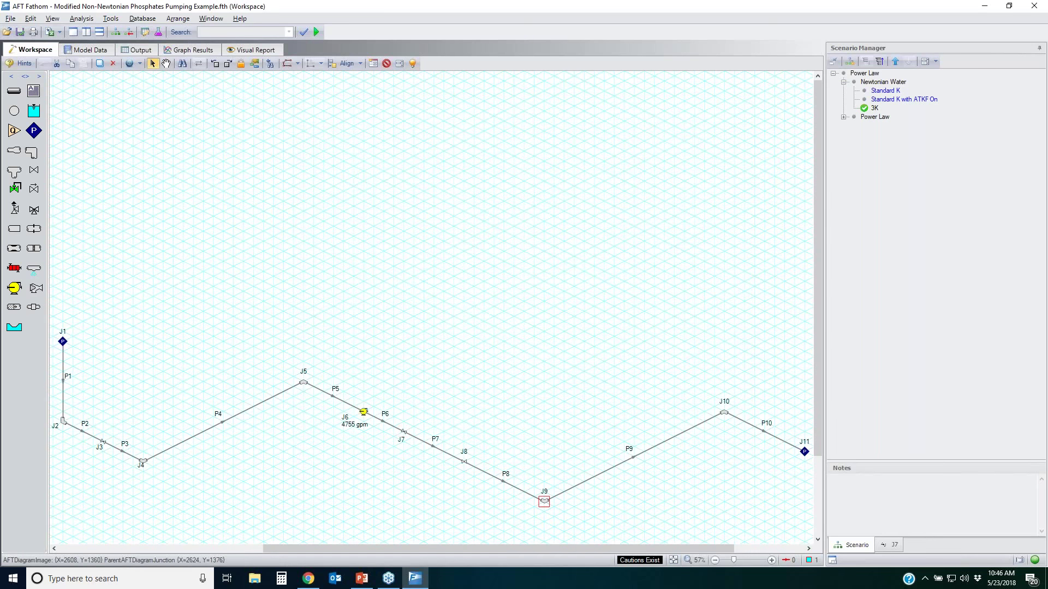
pyautogui.doubleClick(544, 501)
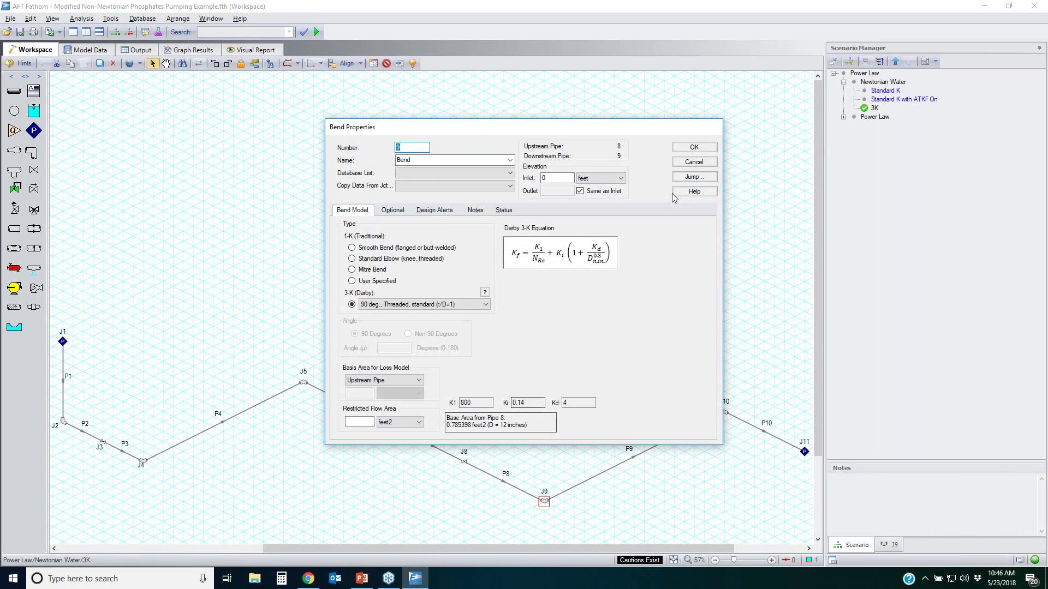
pyautogui.click(694, 163)
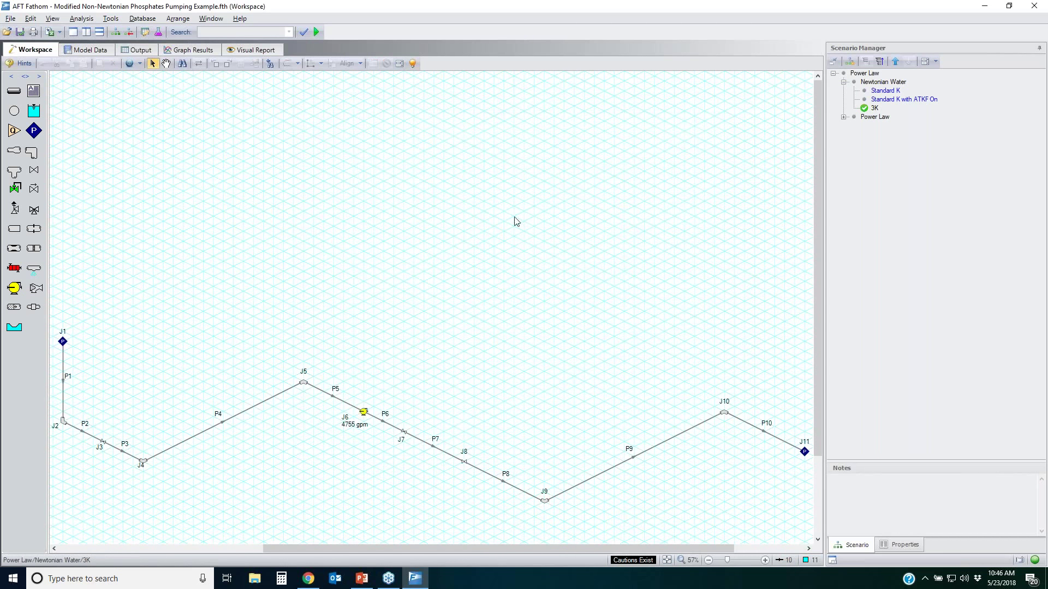
pyautogui.click(158, 33)
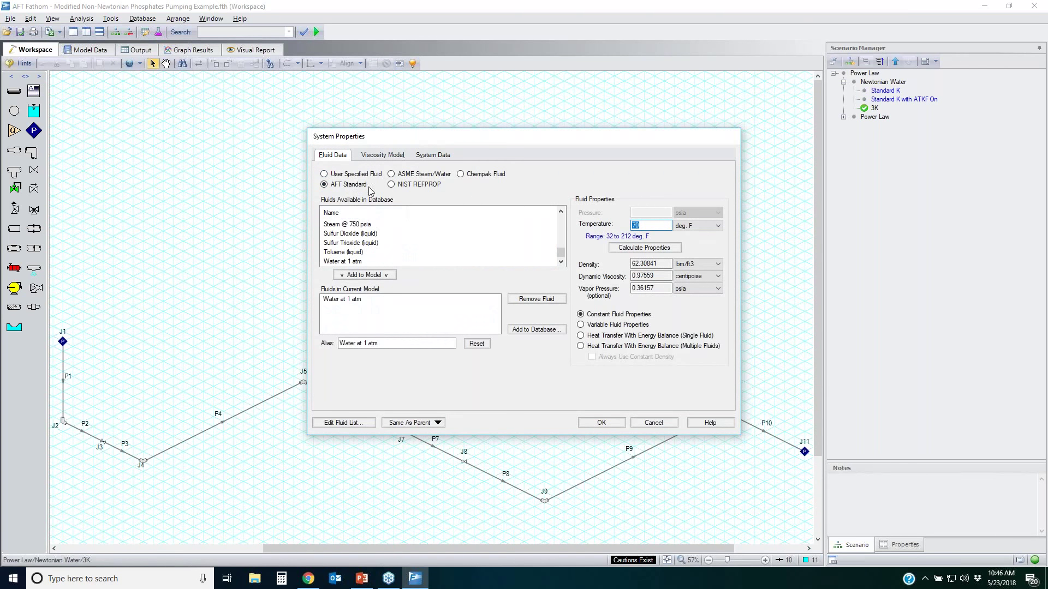
pyautogui.click(389, 156)
pyautogui.click(438, 157)
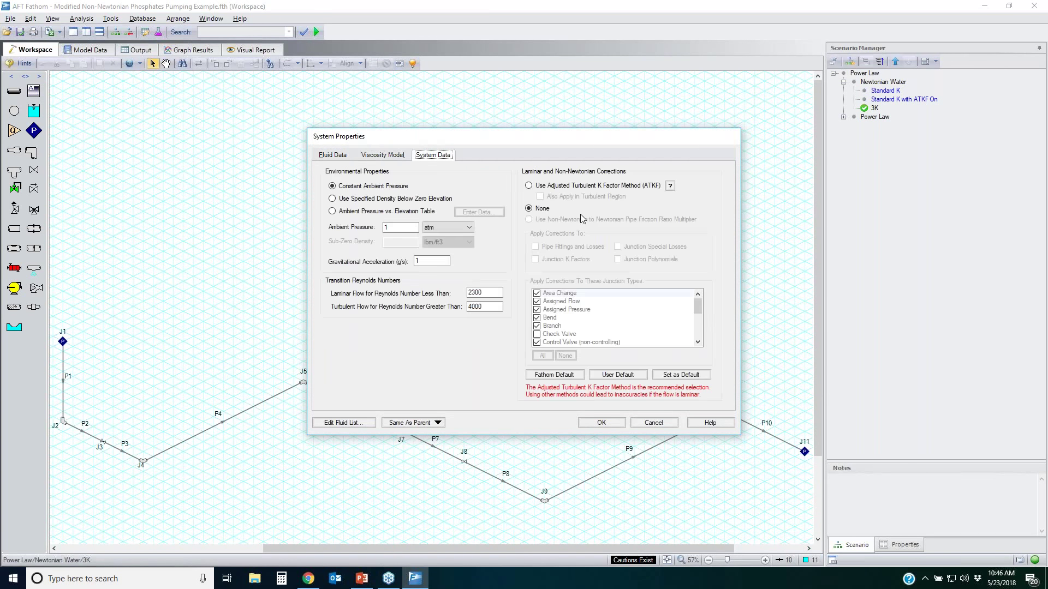
pyautogui.click(654, 423)
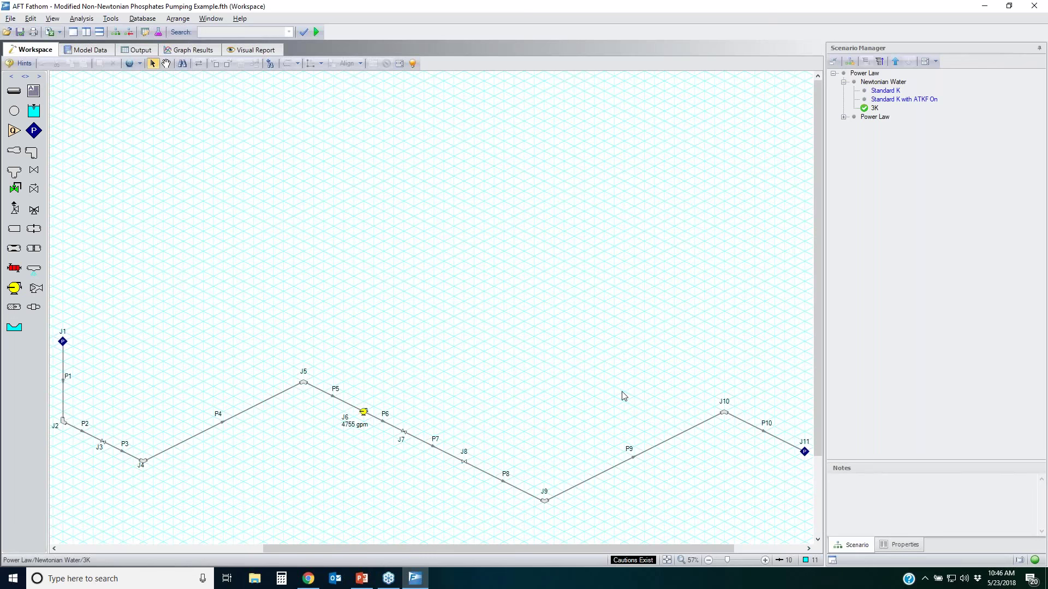
# Show enlarged Output results comparing the Standard K, Standard K with ATKF On, and 3K scenarios
pyautogui.click(140, 51)
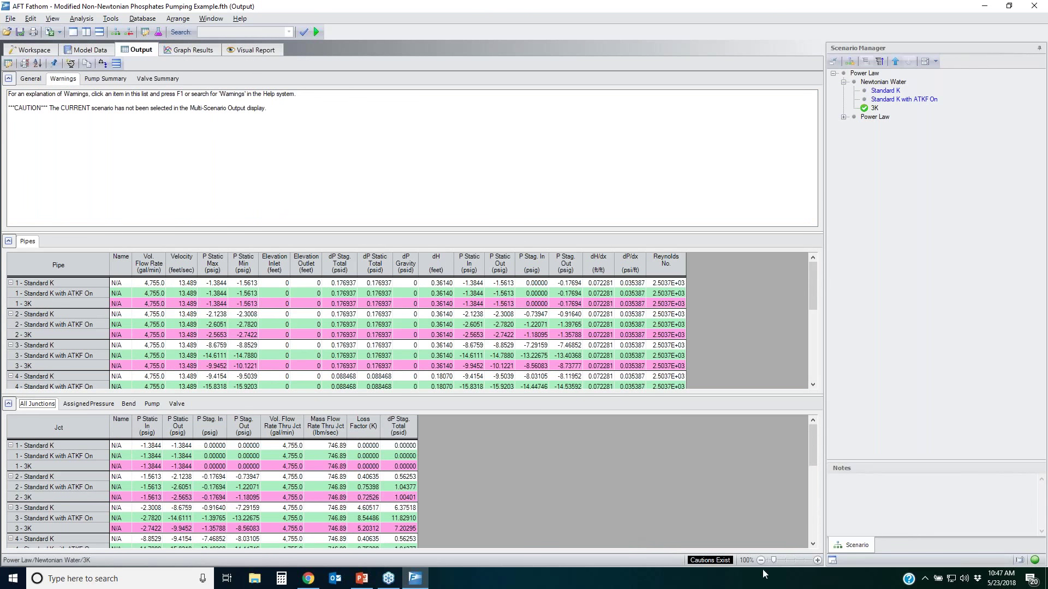
pyautogui.click(789, 563)
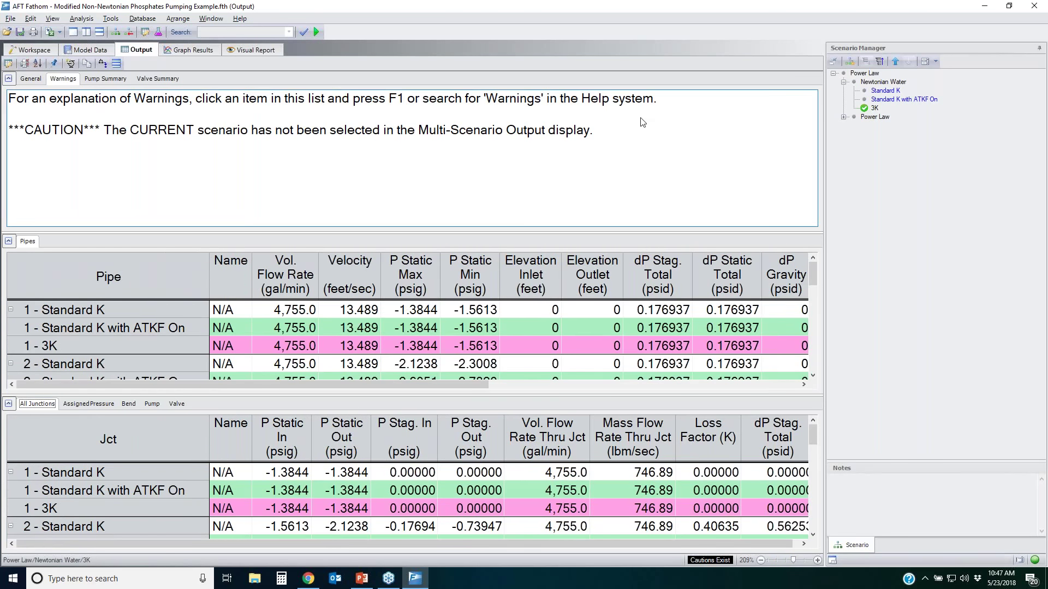
pyautogui.click(8, 64)
pyautogui.click(591, 131)
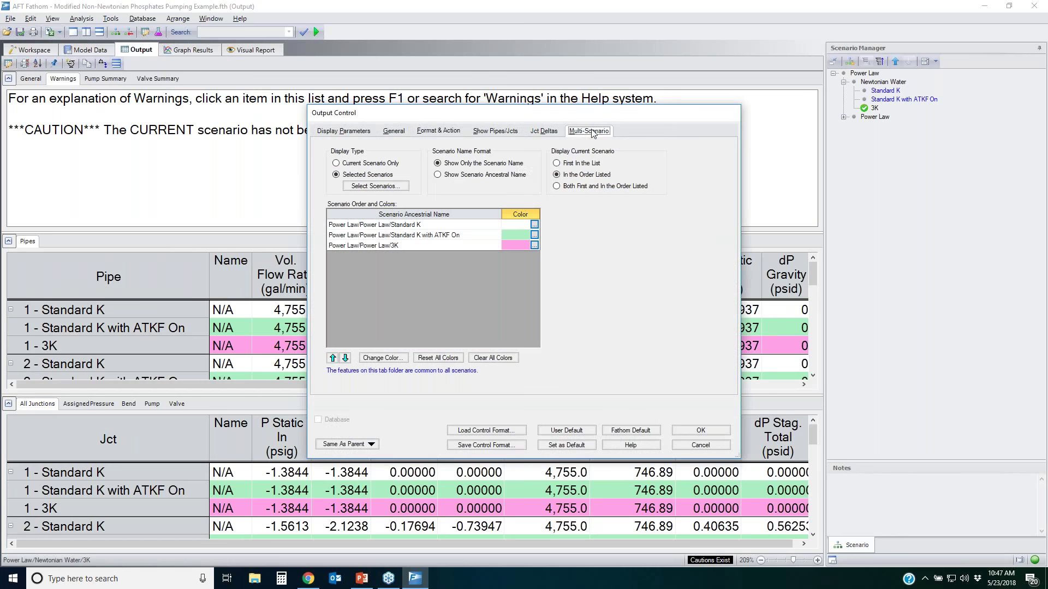
pyautogui.click(405, 186)
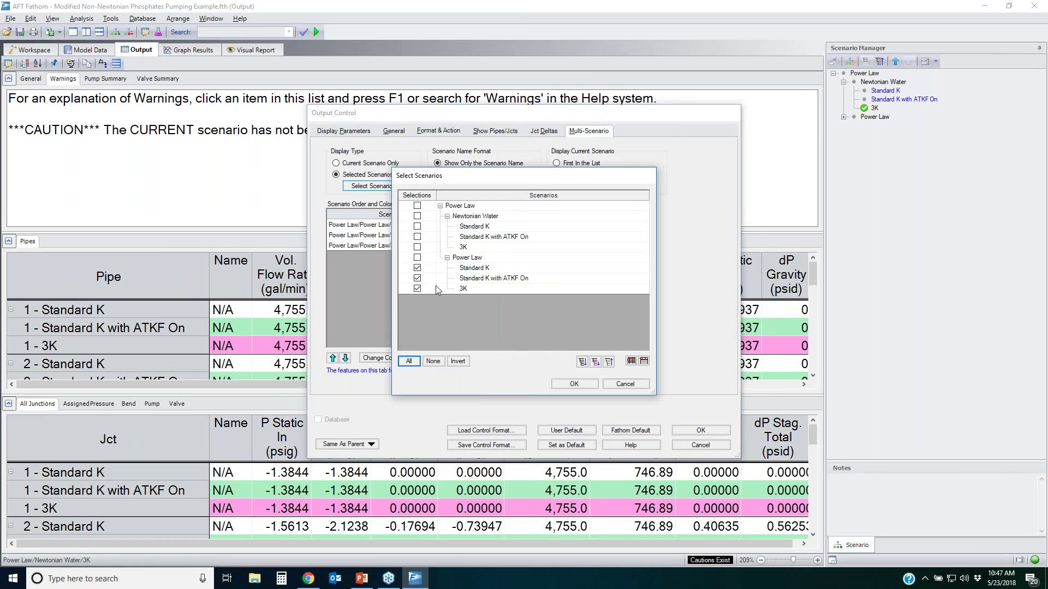
pyautogui.click(433, 361)
pyautogui.click(417, 226)
pyautogui.click(417, 237)
pyautogui.click(418, 247)
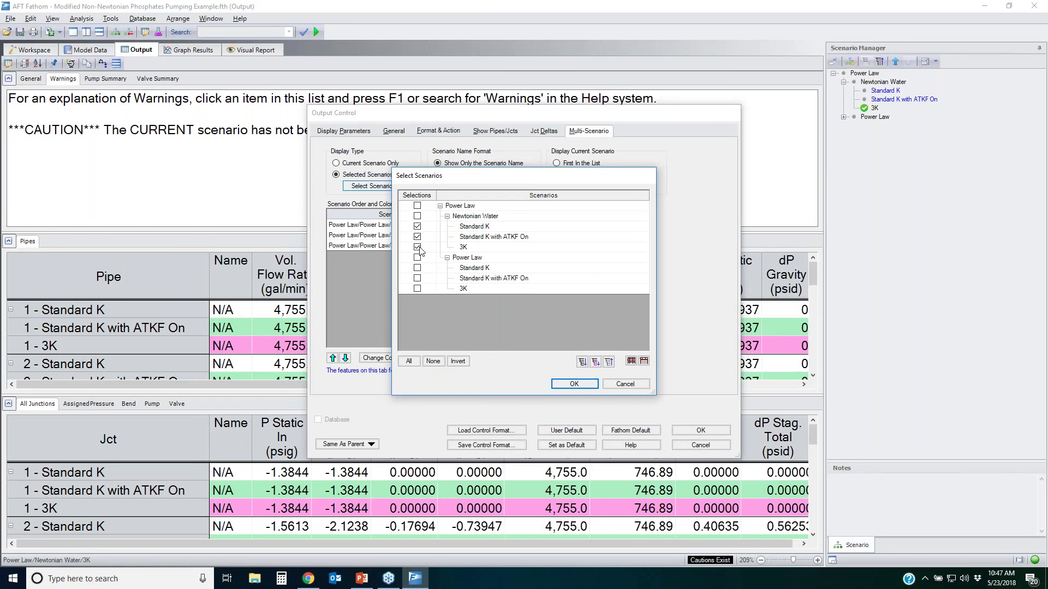
pyautogui.click(575, 383)
pyautogui.click(693, 431)
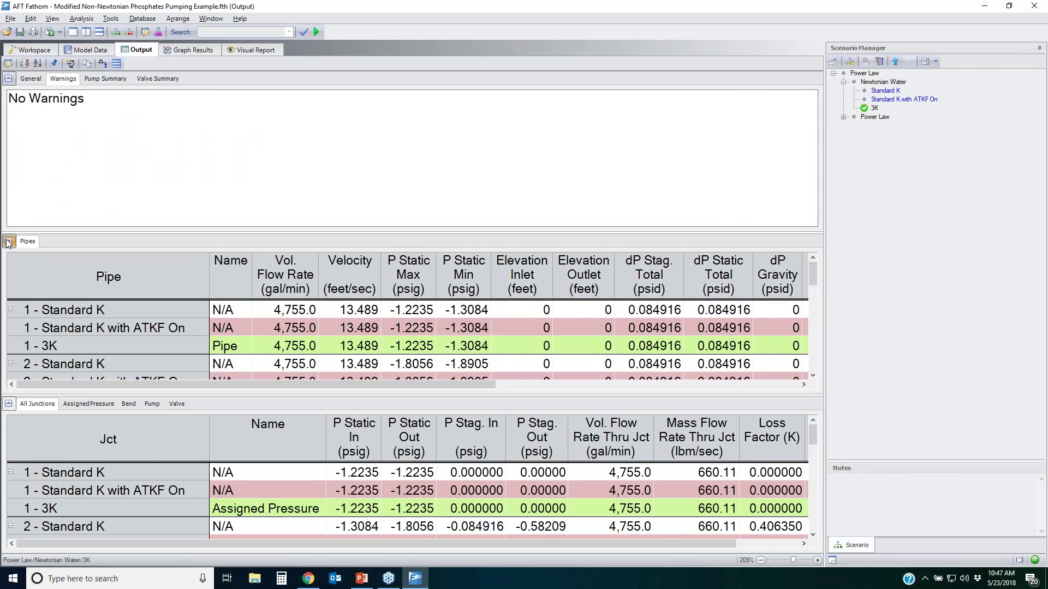
pyautogui.click(9, 241)
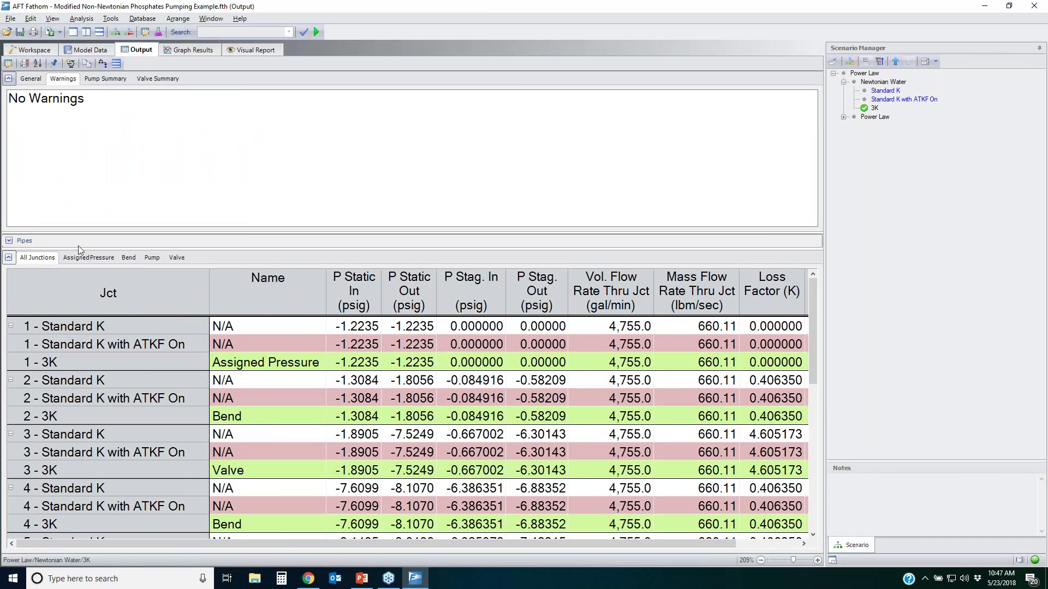
# Show the enlarged Bend results table and point out bend 2's Standard K and 3K loss factors
pyautogui.click(128, 258)
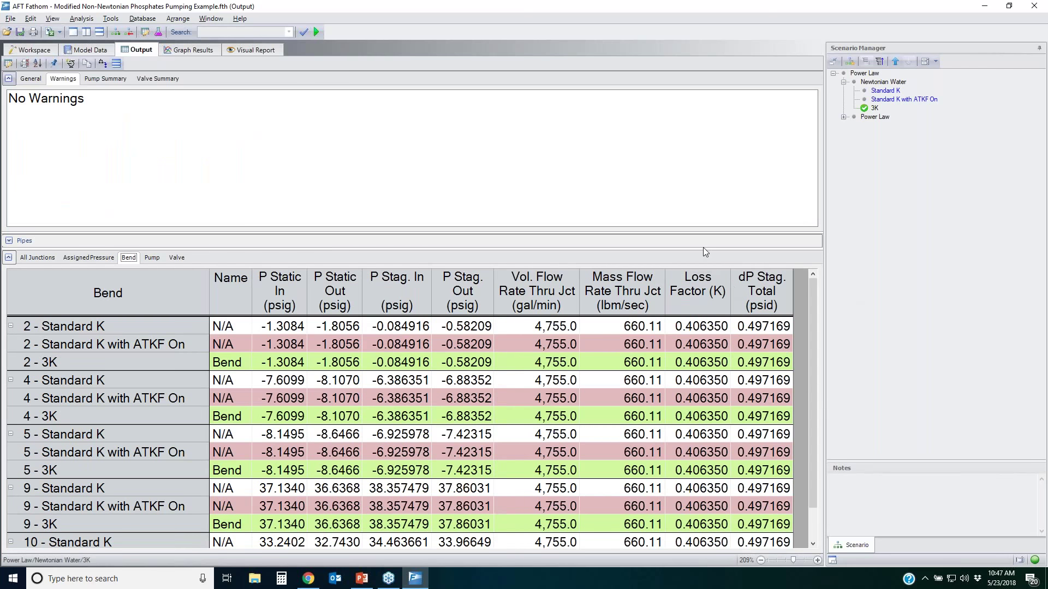
pyautogui.moveTo(680, 234); pyautogui.dragTo(681, 168)
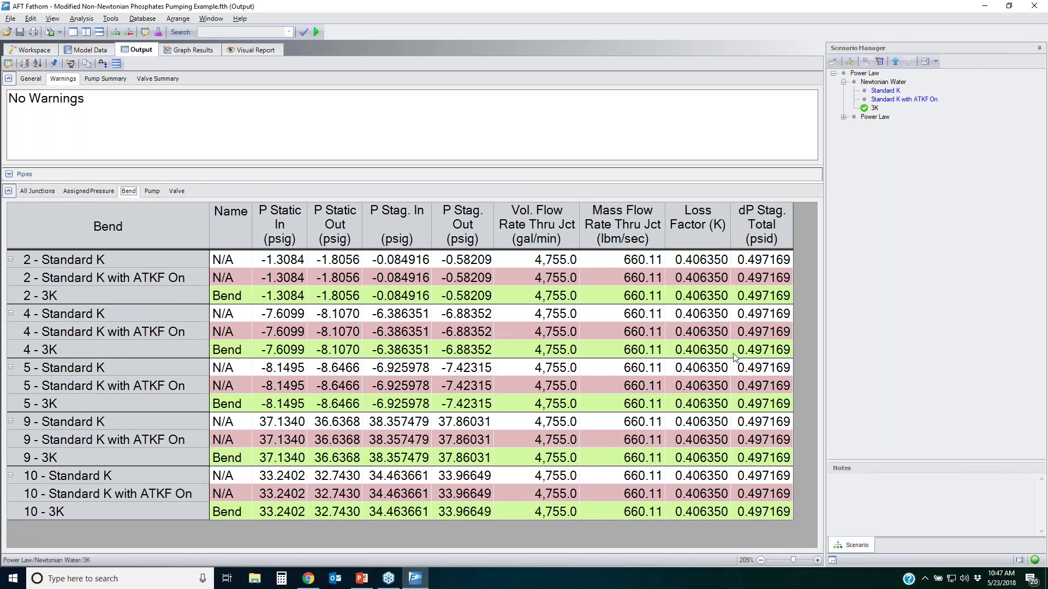
pyautogui.click(716, 226)
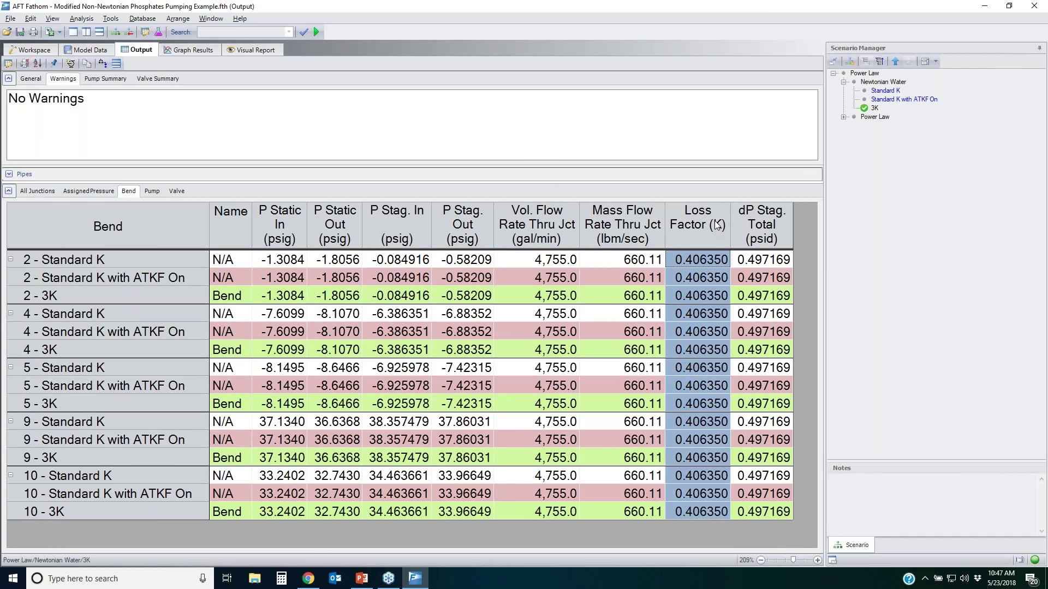
pyautogui.click(707, 261)
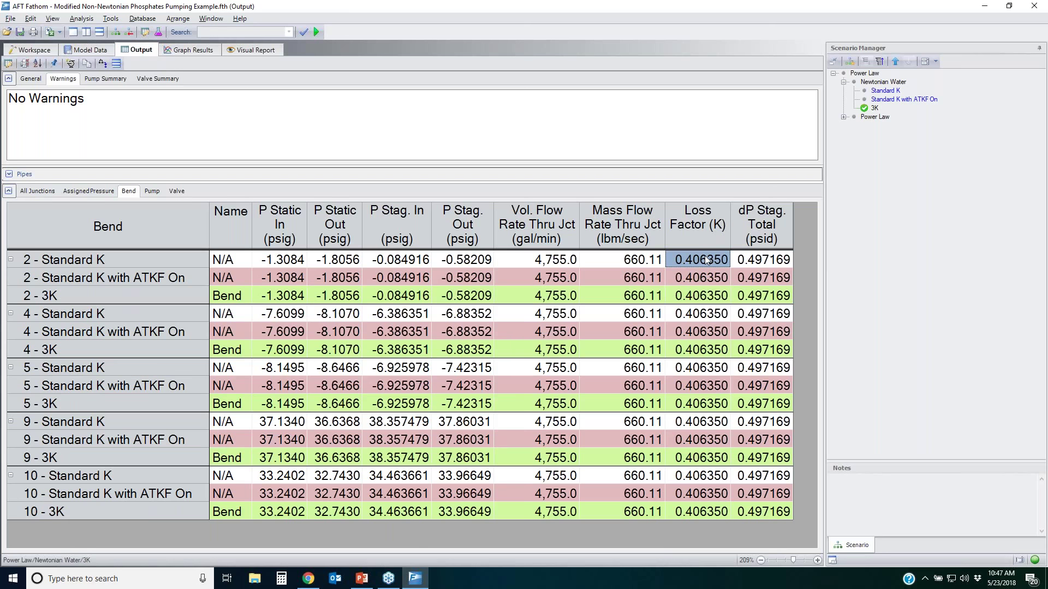
pyautogui.click(705, 297)
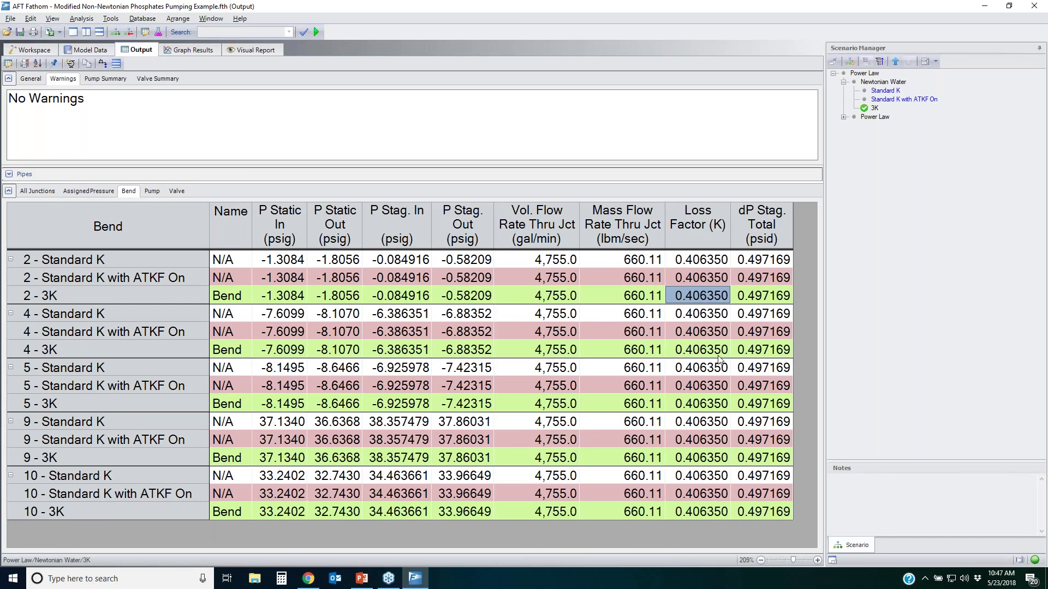
# Inspect bend 2's 3K properties, highlighting its K1, Ki and Kd constants
pyautogui.click(80, 295)
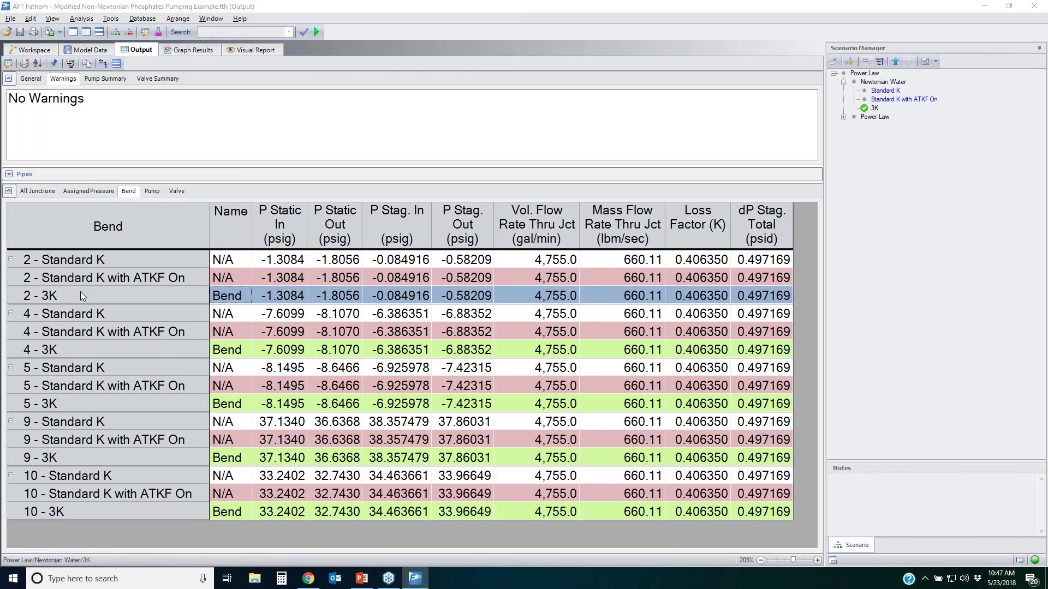
pyautogui.doubleClick(80, 295)
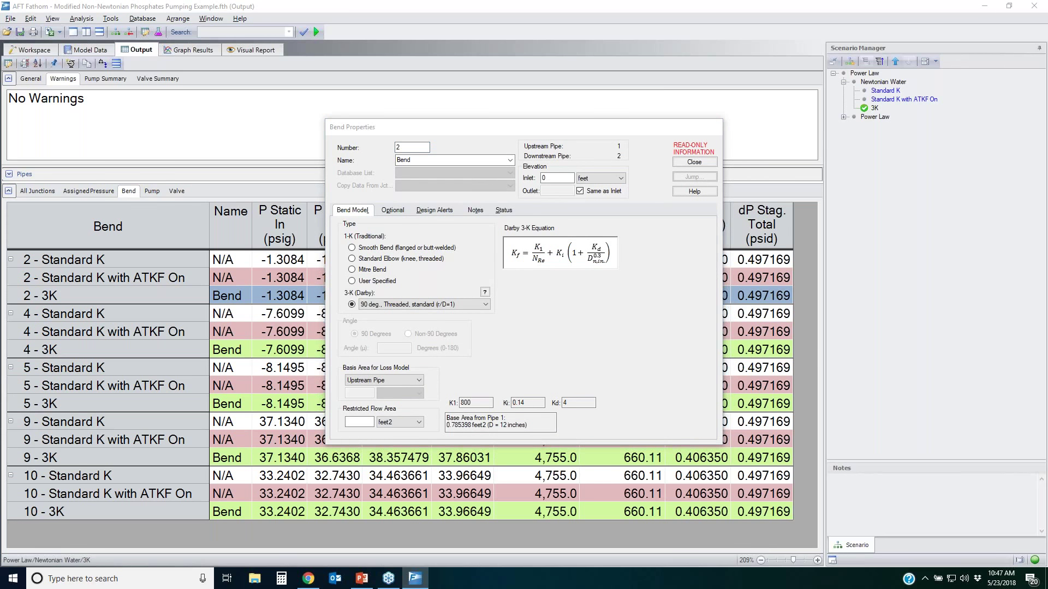
pyautogui.moveTo(610, 382)
pyautogui.mouseDown()
pyautogui.moveTo(418, 400)
pyautogui.moveTo(559, 405)
pyautogui.moveTo(611, 382)
pyautogui.mouseUp()
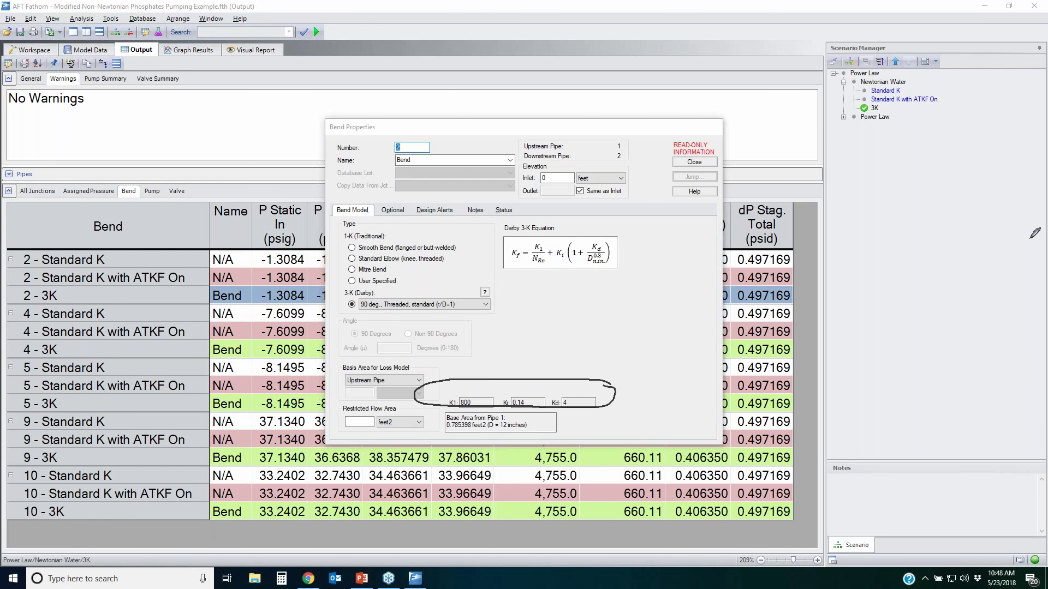
pyautogui.press('Escape')
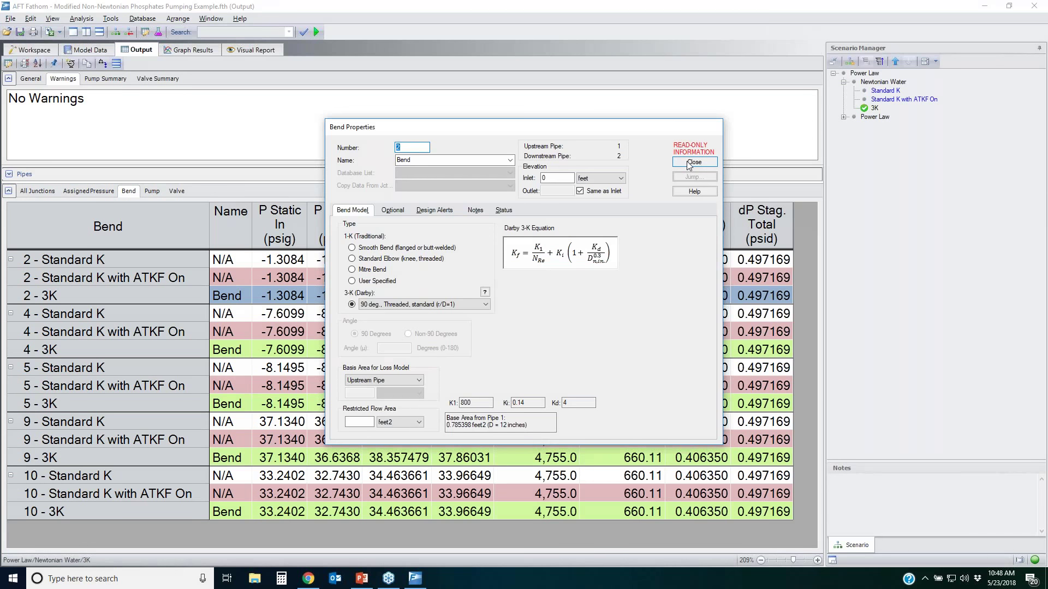
pyautogui.click(699, 163)
# Compare bend 2's Standard K properties, then the loss factors and stagnation pressure drops of bends 2-5
pyautogui.click(706, 295)
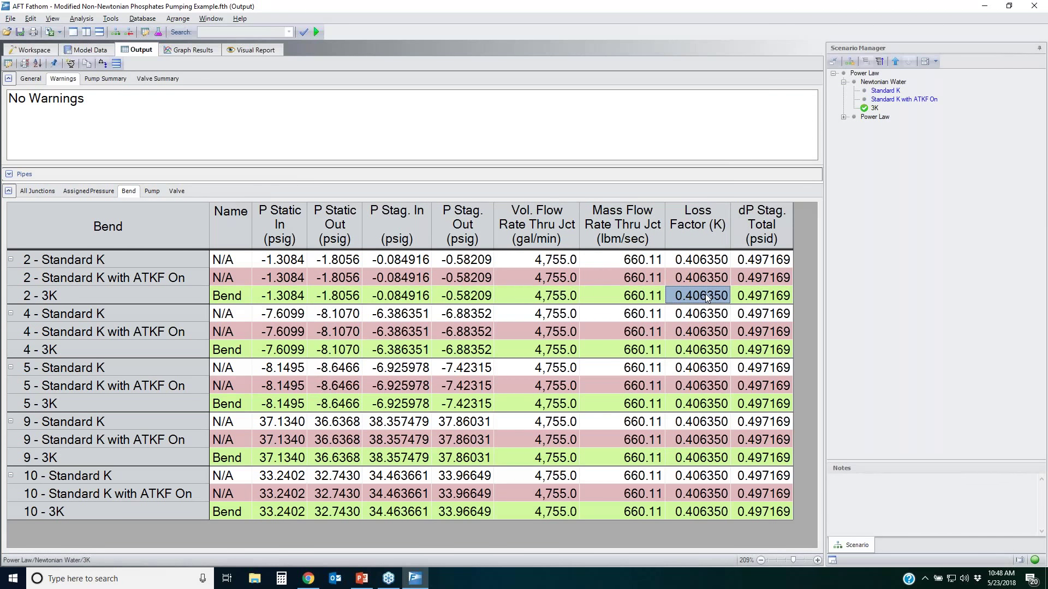
pyautogui.click(704, 260)
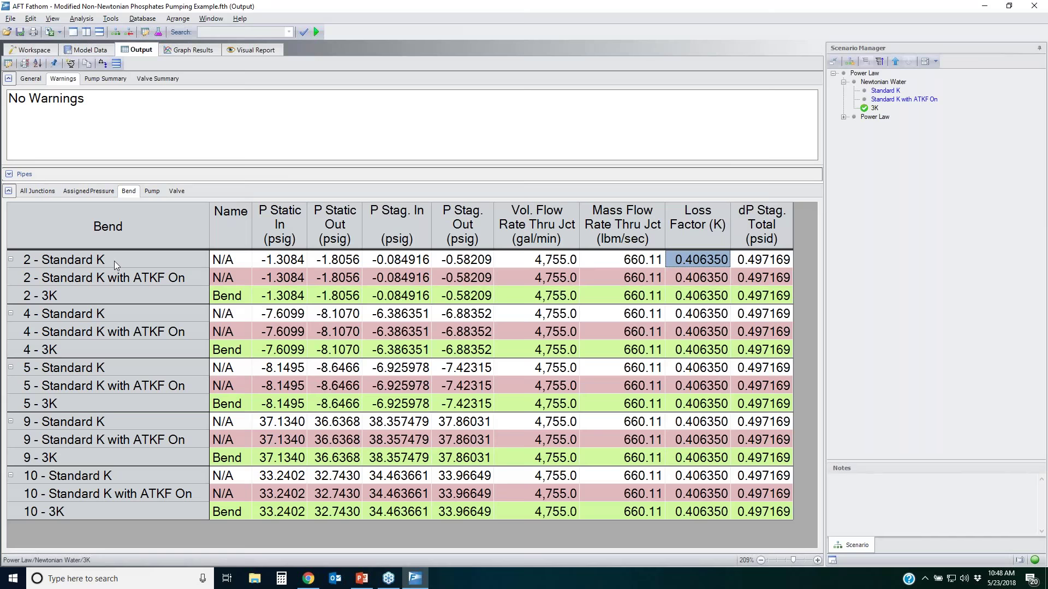
pyautogui.doubleClick(114, 260)
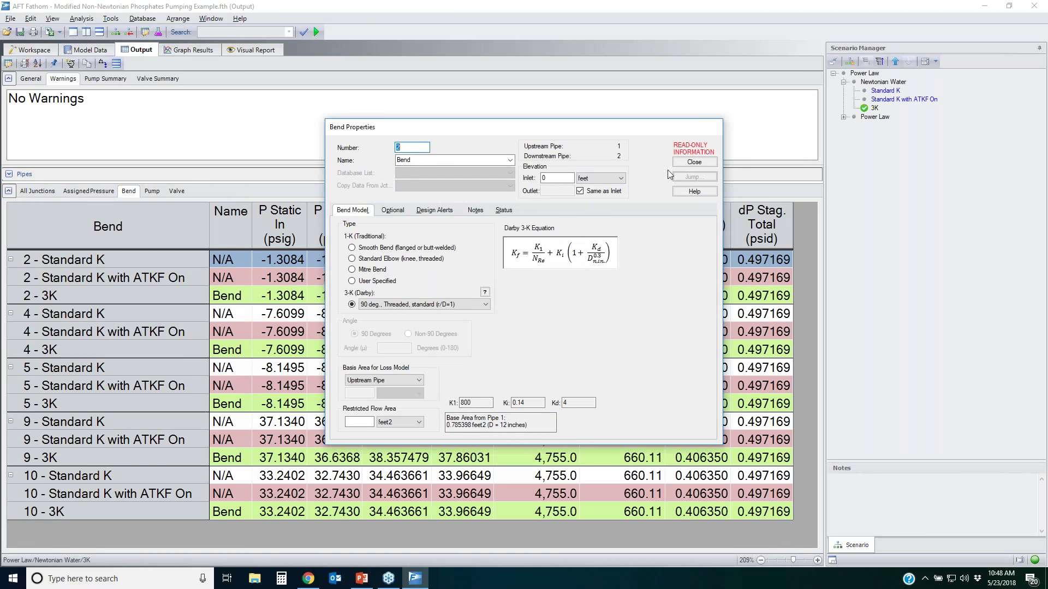
pyautogui.click(701, 161)
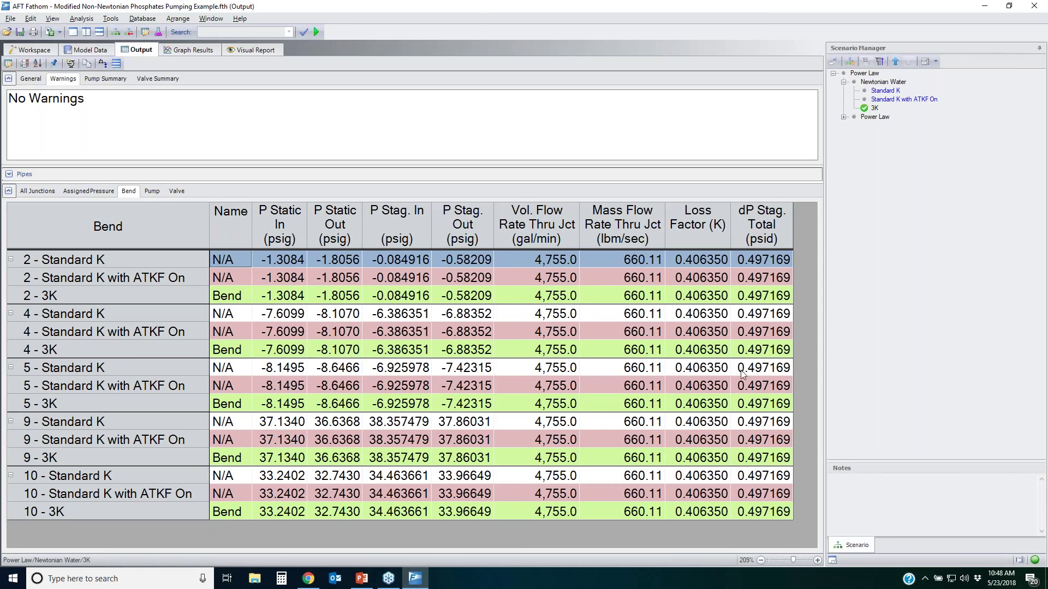
pyautogui.moveTo(705, 259); pyautogui.dragTo(697, 380)
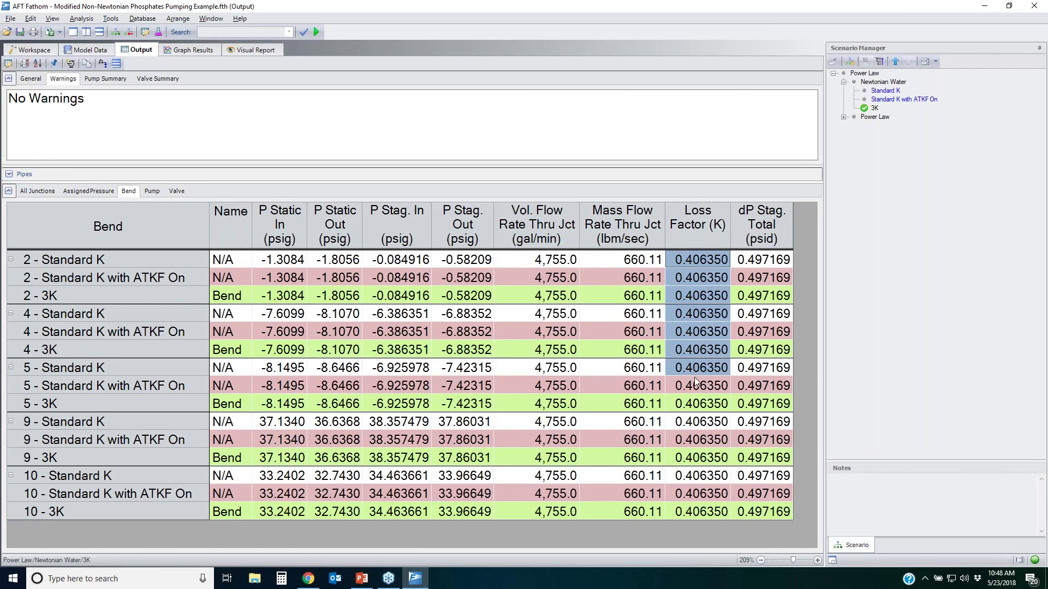
pyautogui.click(696, 373)
pyautogui.moveTo(777, 261); pyautogui.dragTo(767, 457)
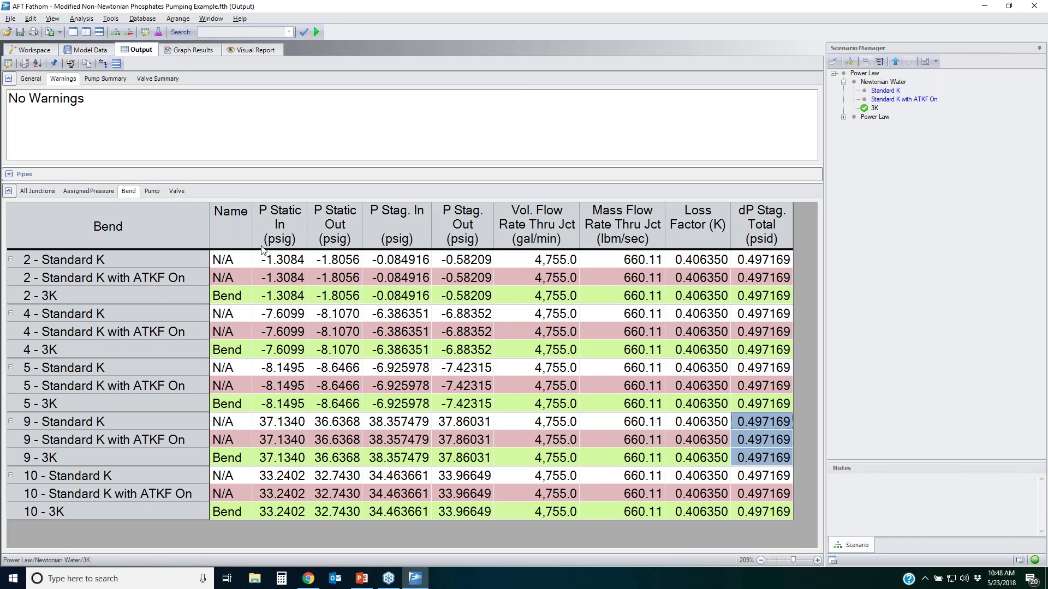
# Show Valve results and compare valves 3 and 7 loss factors and stagnation pressure drops across scenarios
pyautogui.click(178, 191)
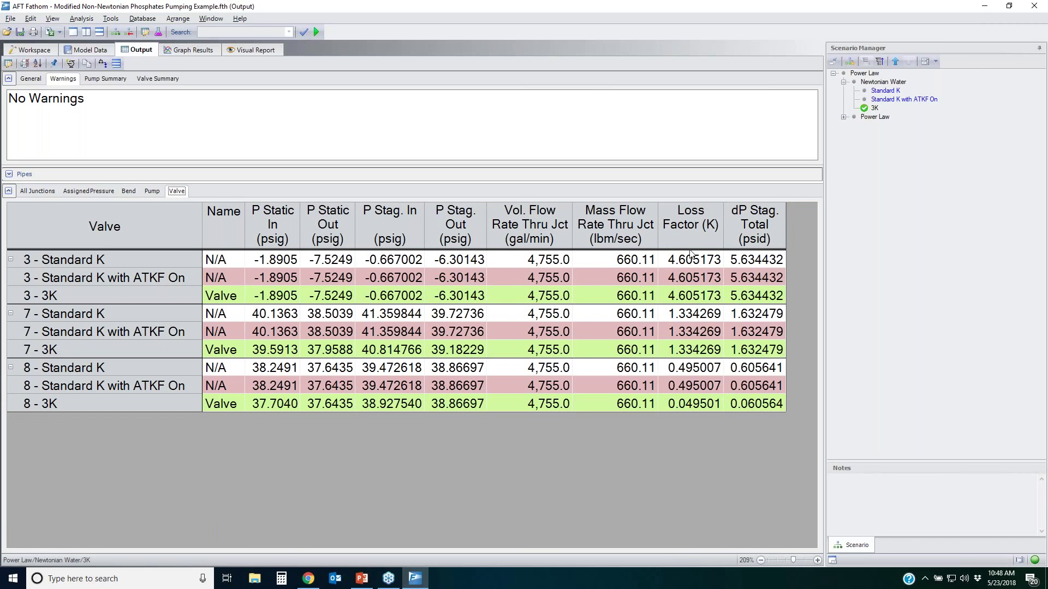
pyautogui.click(698, 226)
pyautogui.moveTo(692, 260); pyautogui.dragTo(694, 296)
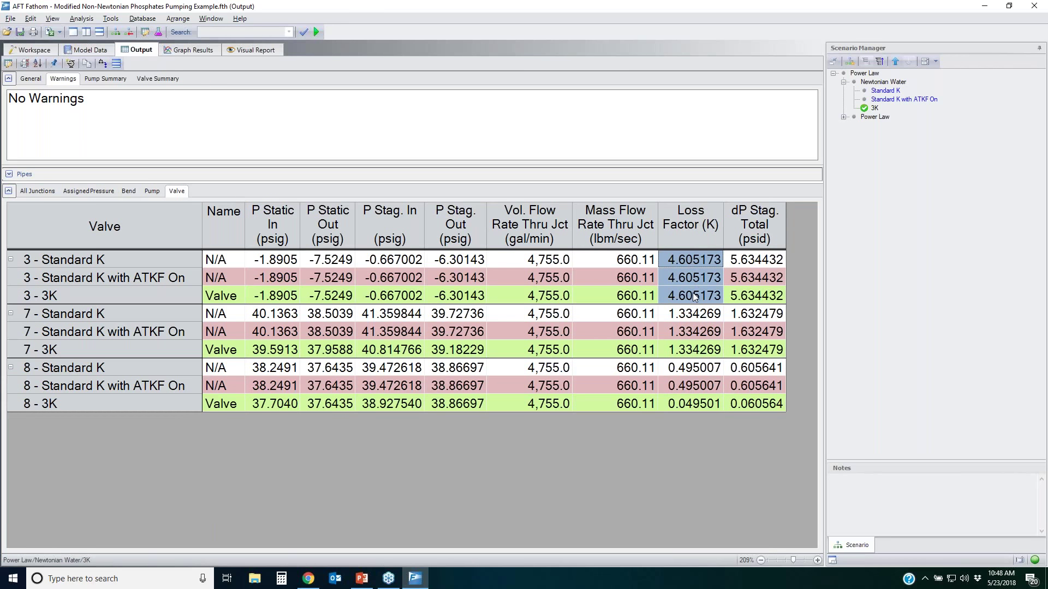
pyautogui.moveTo(693, 261); pyautogui.dragTo(691, 296)
pyautogui.moveTo(692, 315); pyautogui.dragTo(696, 405)
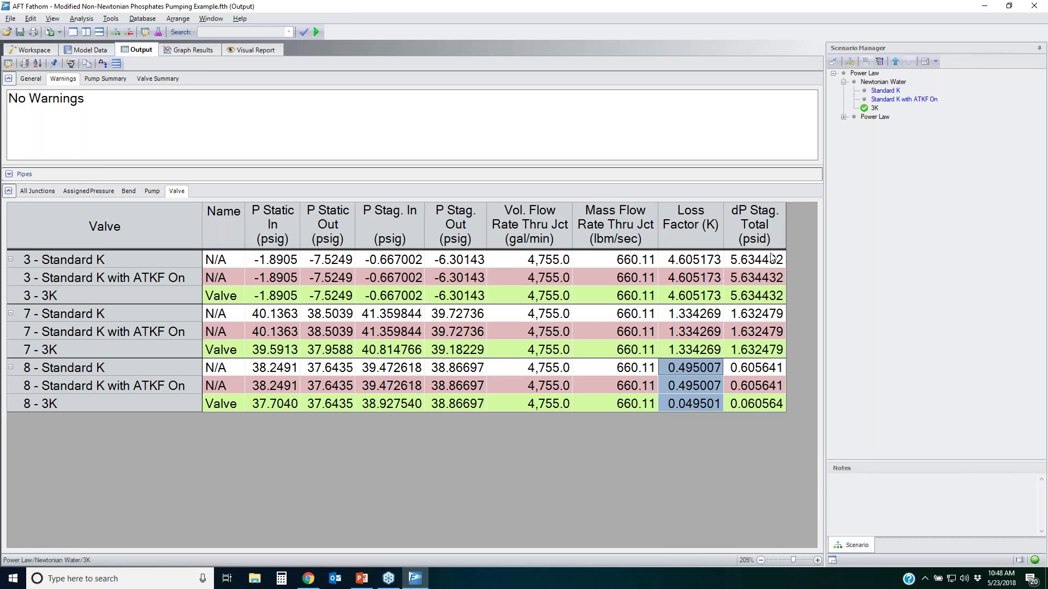
pyautogui.moveTo(760, 262); pyautogui.dragTo(756, 391)
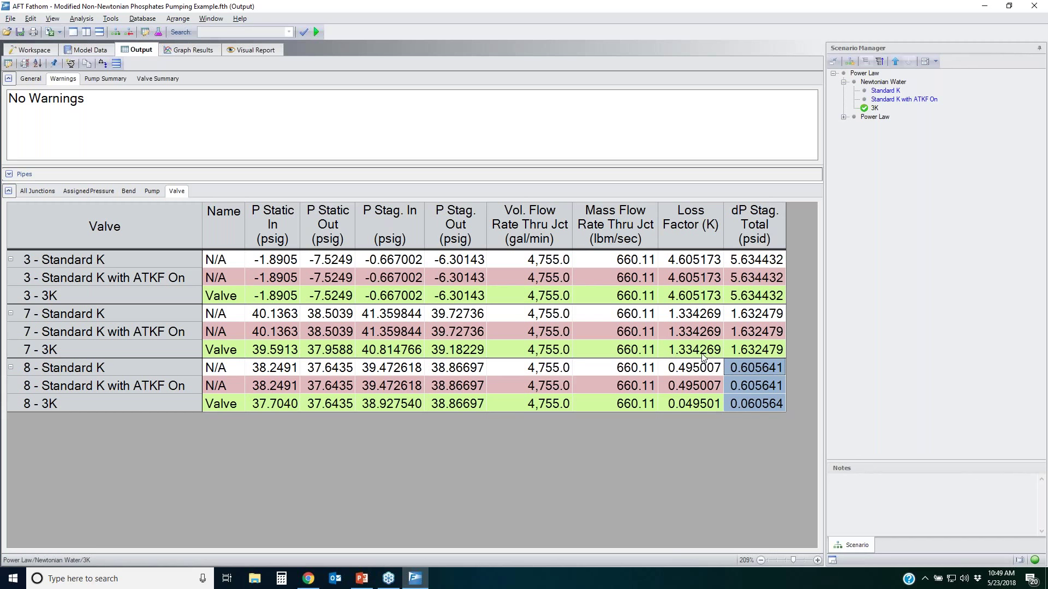
# Return to the network workspace and load the Power Law scenario
pyautogui.click(36, 48)
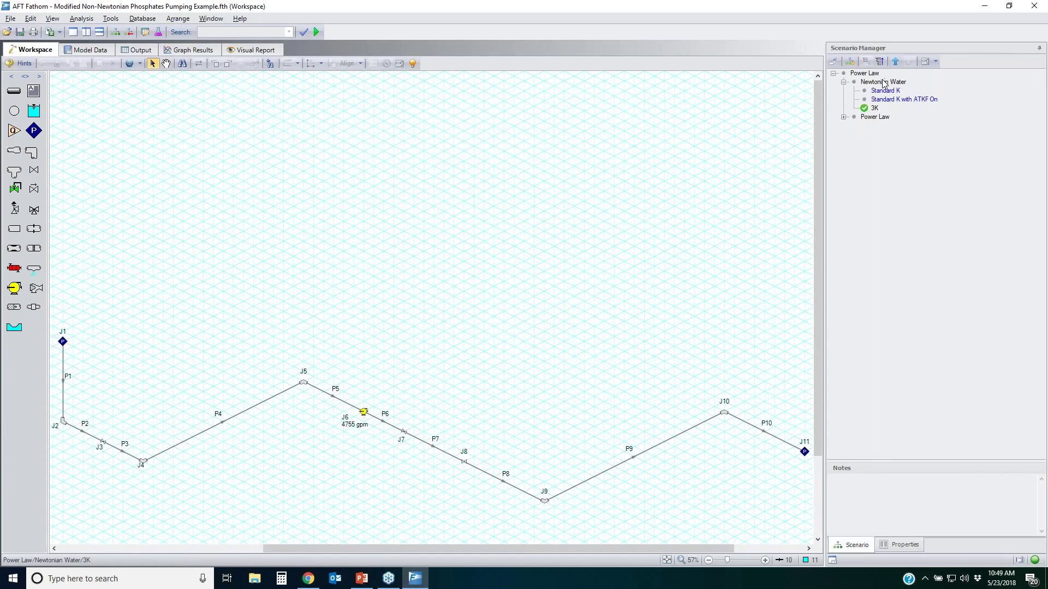
pyautogui.rightClick(885, 83)
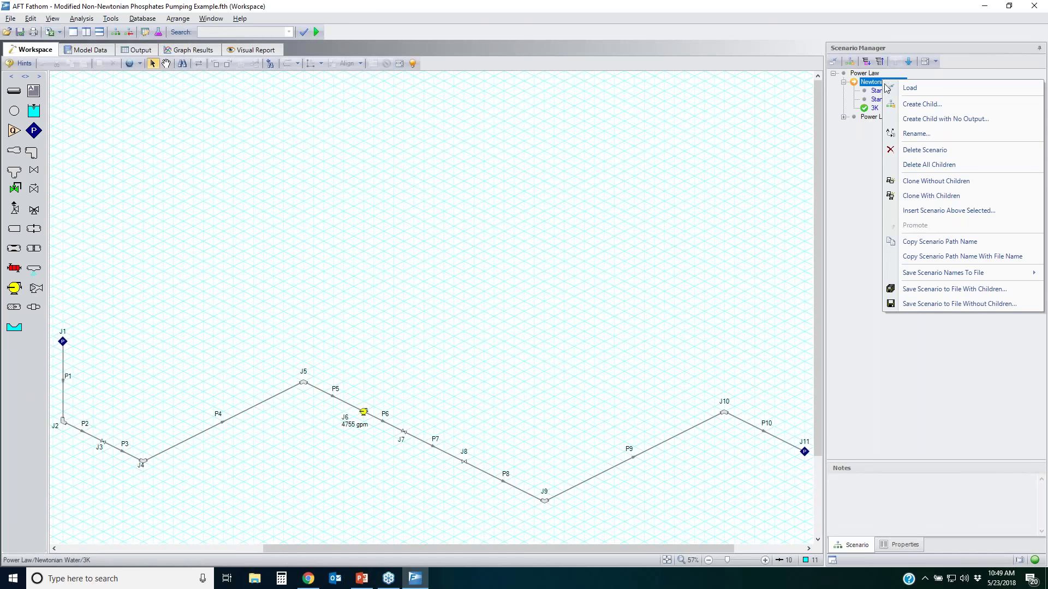
pyautogui.click(959, 202)
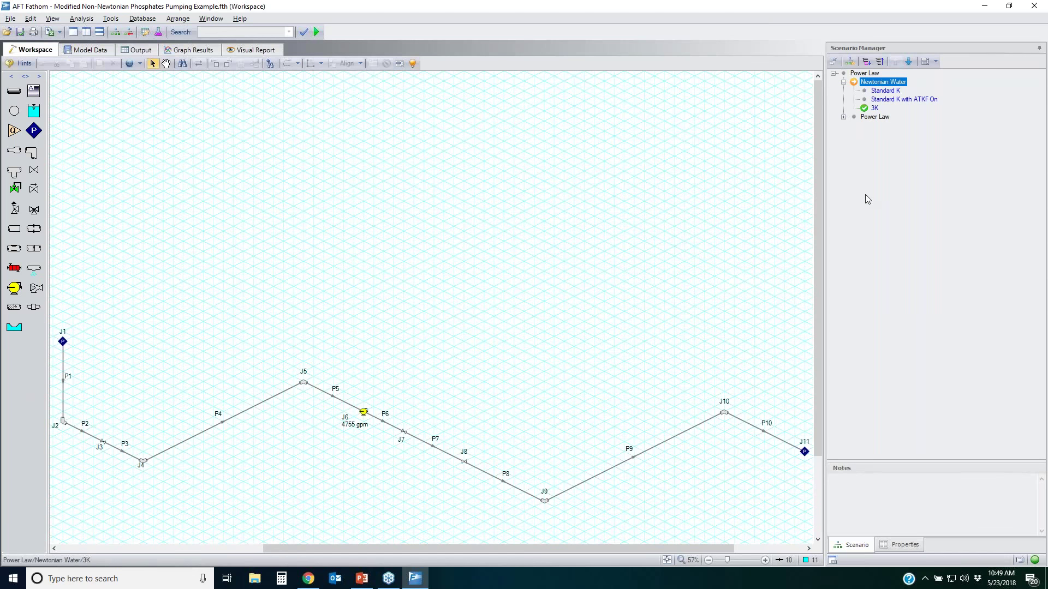
pyautogui.click(848, 120)
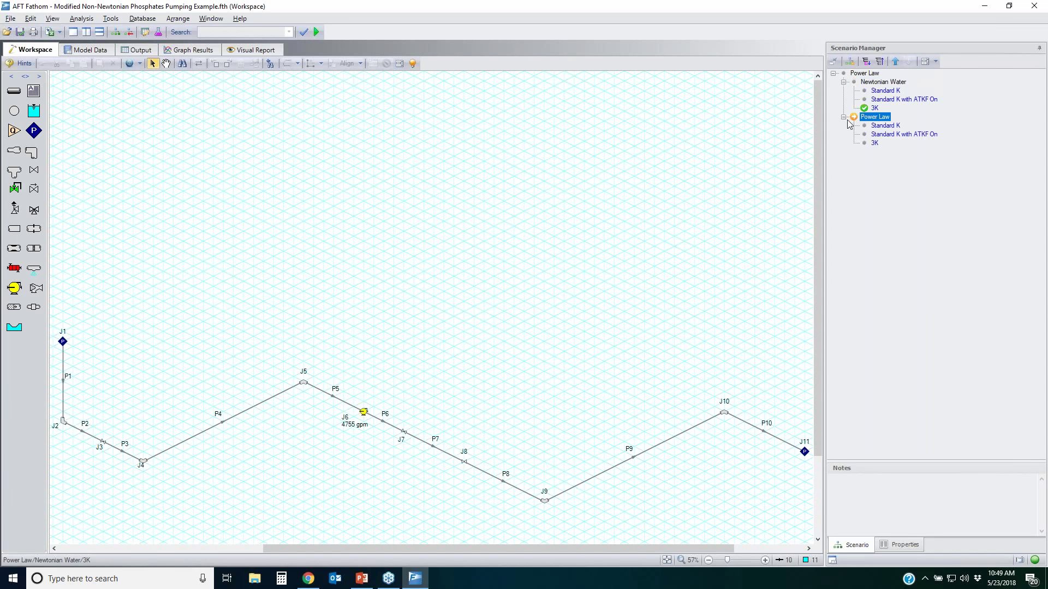
pyautogui.doubleClick(880, 118)
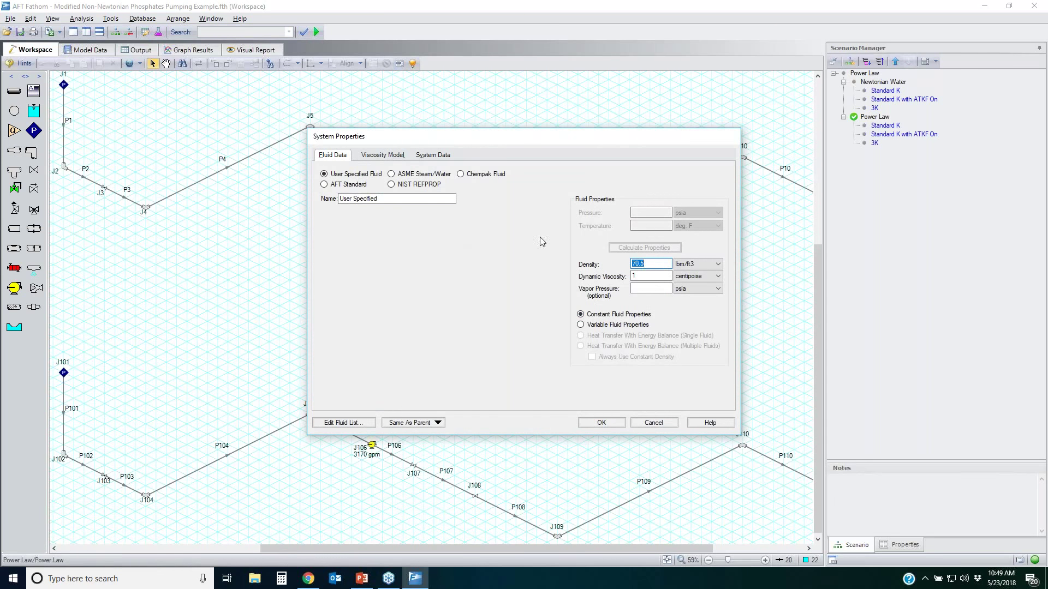
# Review the density, viscosity and Power Law viscosity model in System Properties, keeping Power Law
pyautogui.click(663, 263)
pyautogui.press('Tab')
pyautogui.click(381, 155)
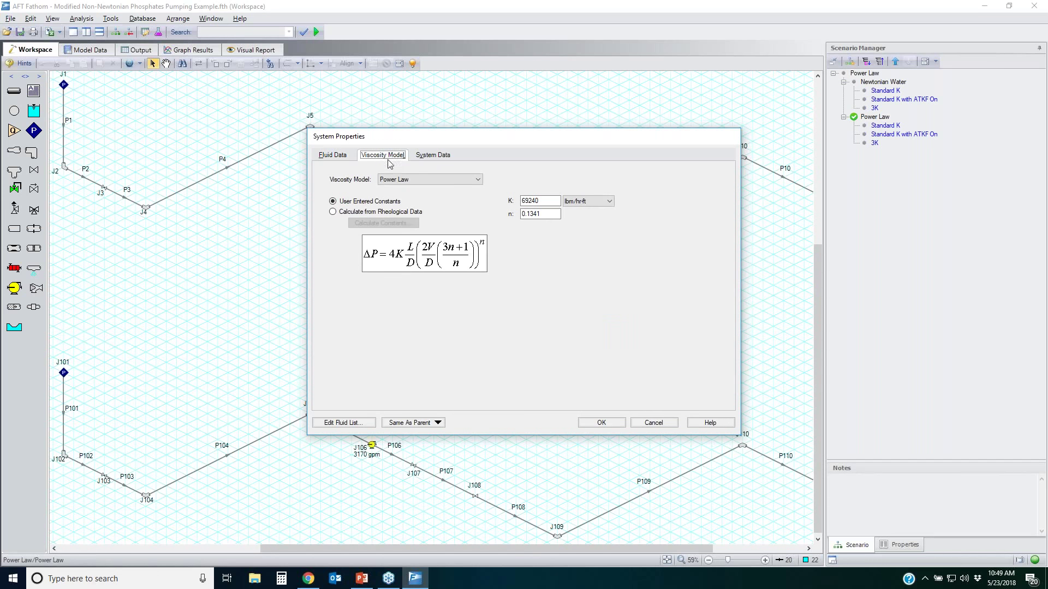
pyautogui.click(428, 180)
pyautogui.click(429, 181)
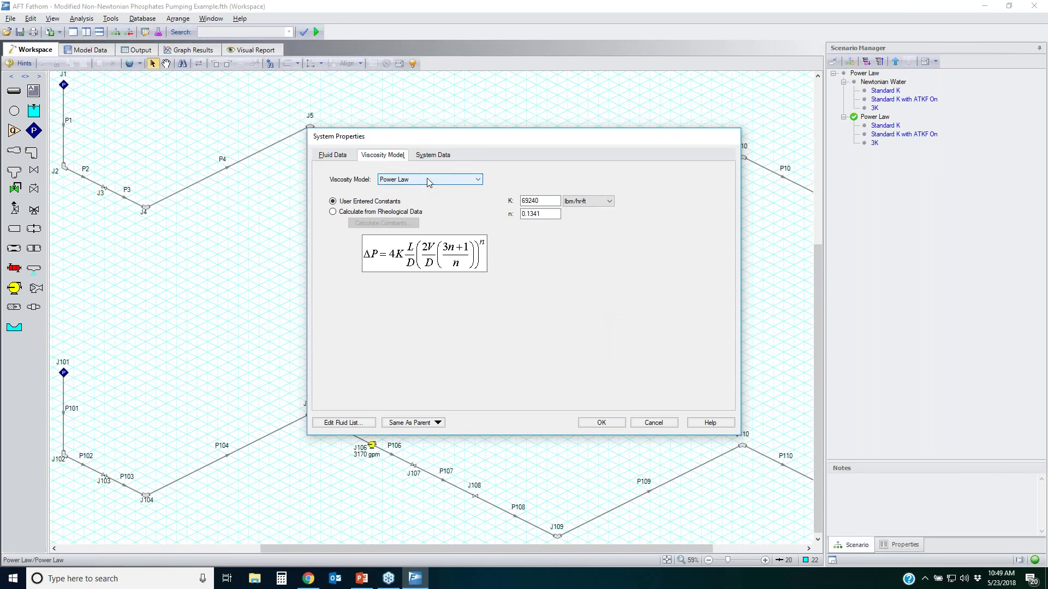
# Show PowerPoint slide 28, 'Let's Look at an Example in THE NEW FATHOM 10!!', then return to Fathom
pyautogui.click(362, 579)
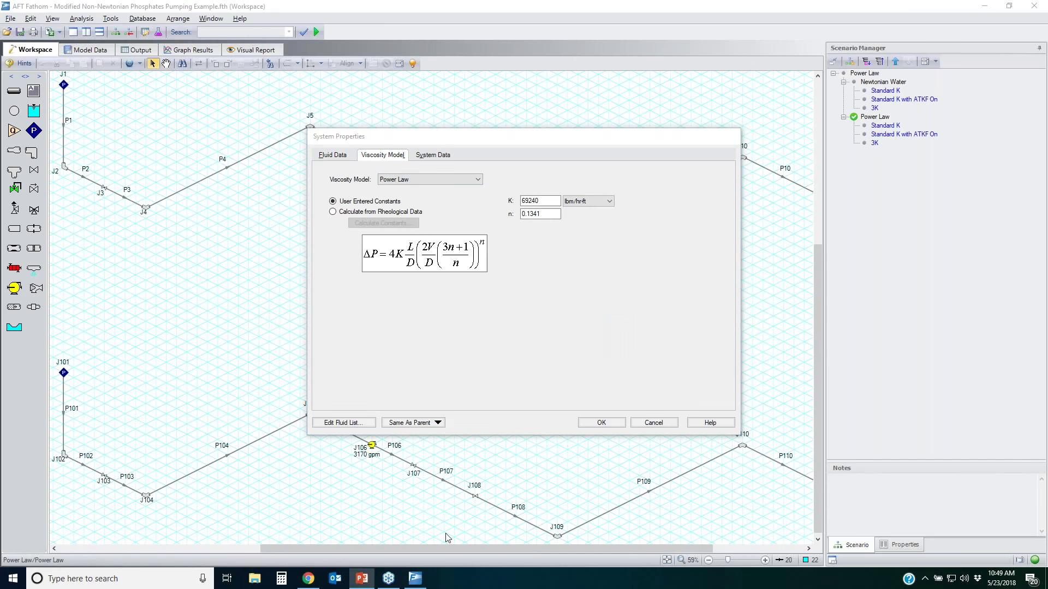
pyautogui.click(75, 388)
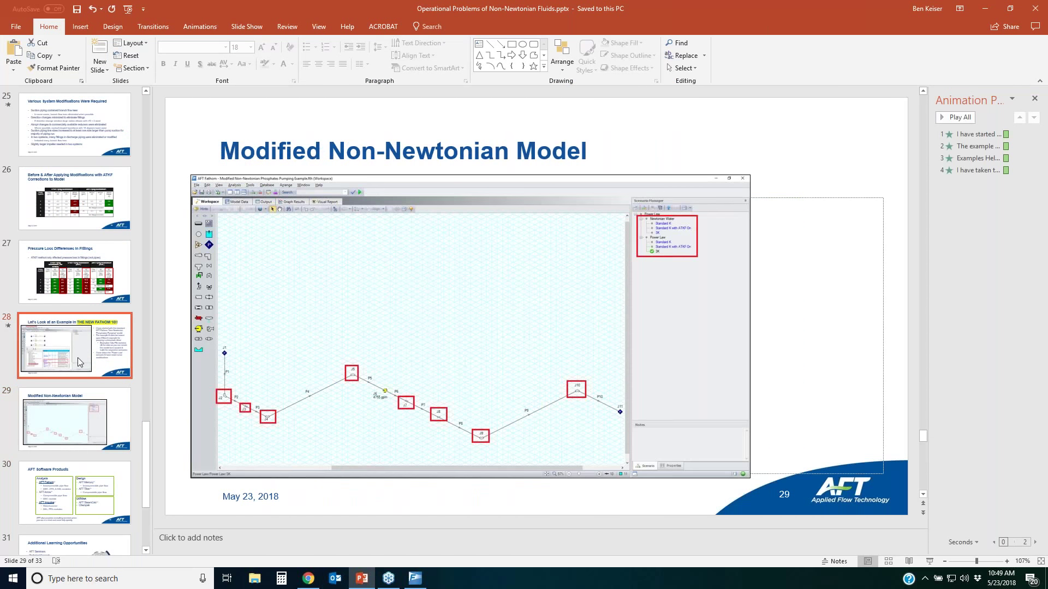
pyautogui.click(78, 358)
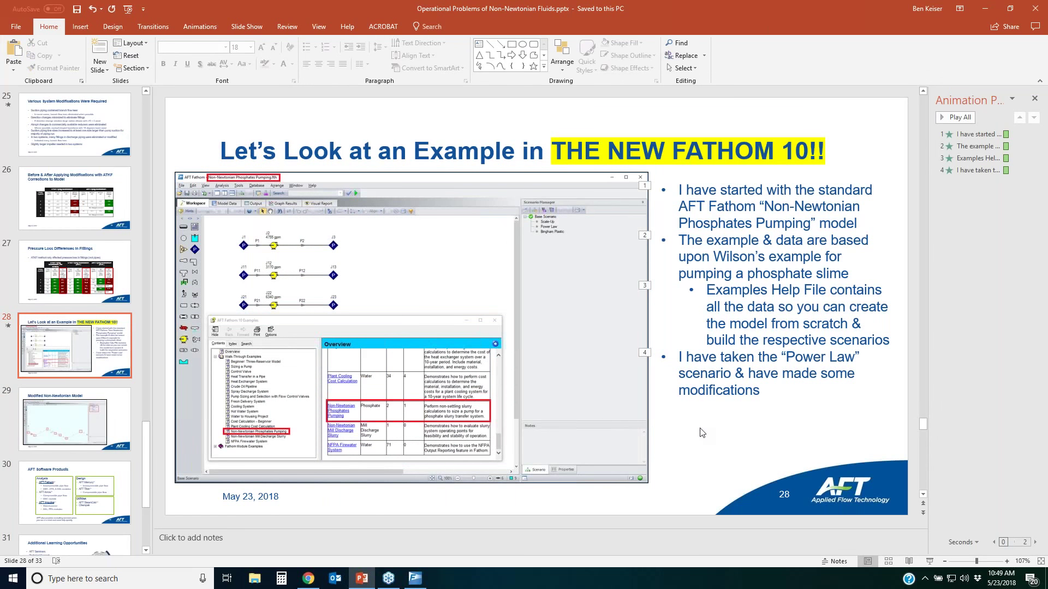
pyautogui.click(415, 580)
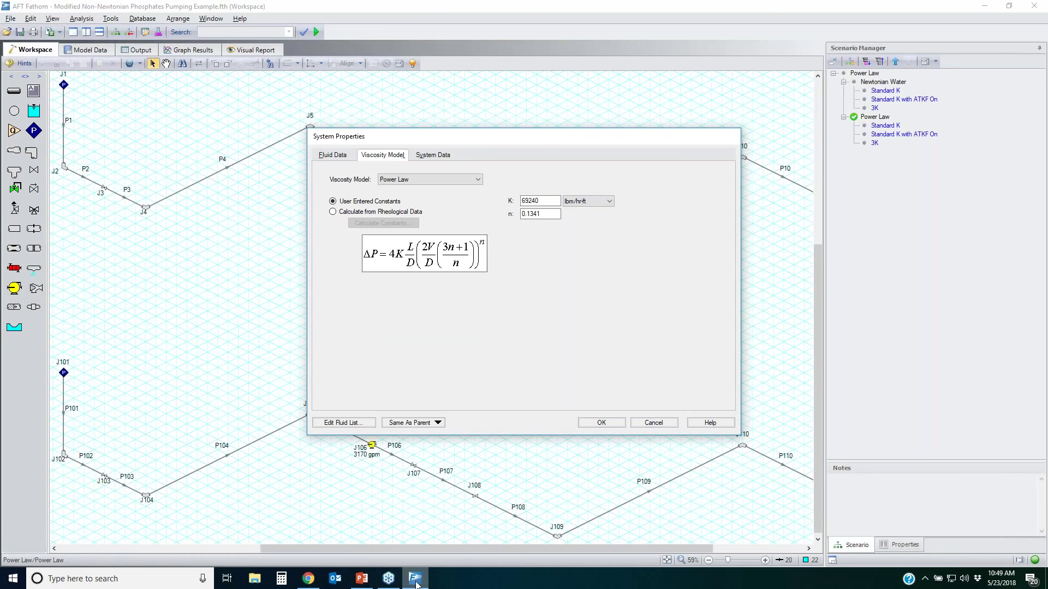
# Preview the Calculate Constants dialog's Shear Rate and Shear Stress columns, closing it without changes
pyautogui.click(333, 211)
pyautogui.click(400, 225)
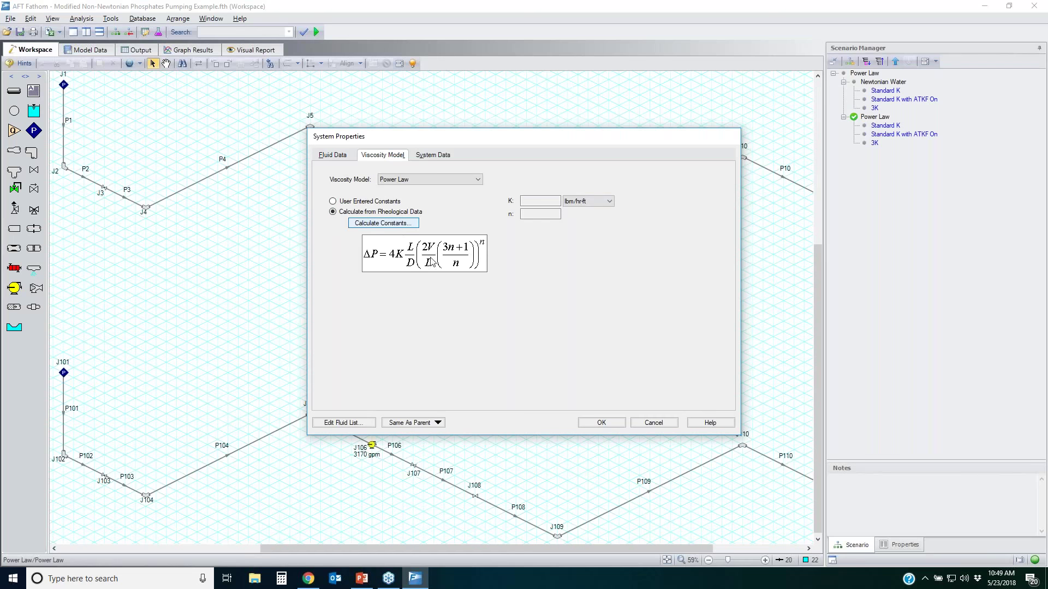
pyautogui.click(420, 210)
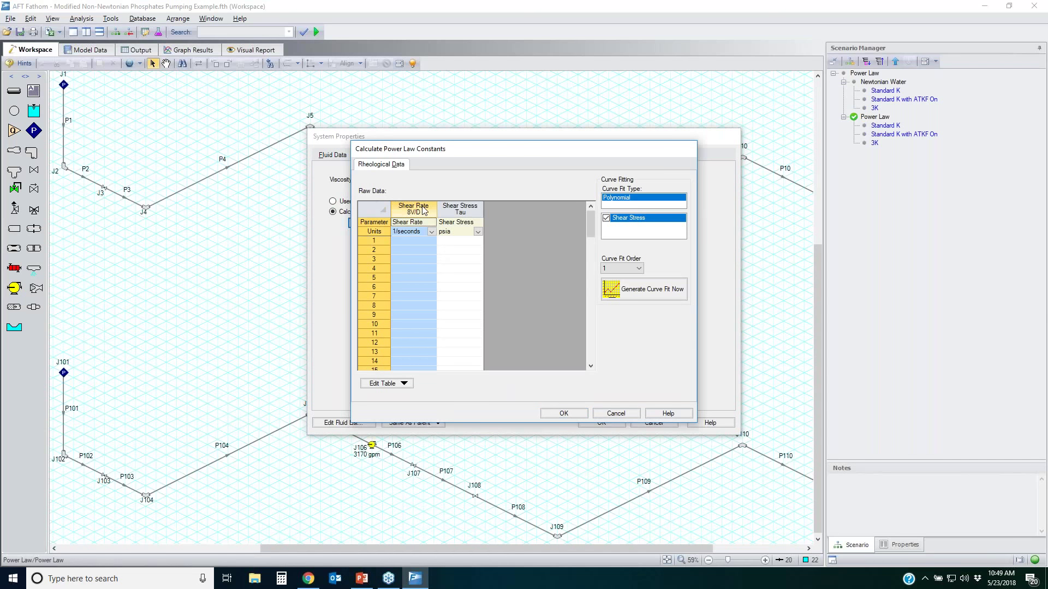
pyautogui.click(456, 212)
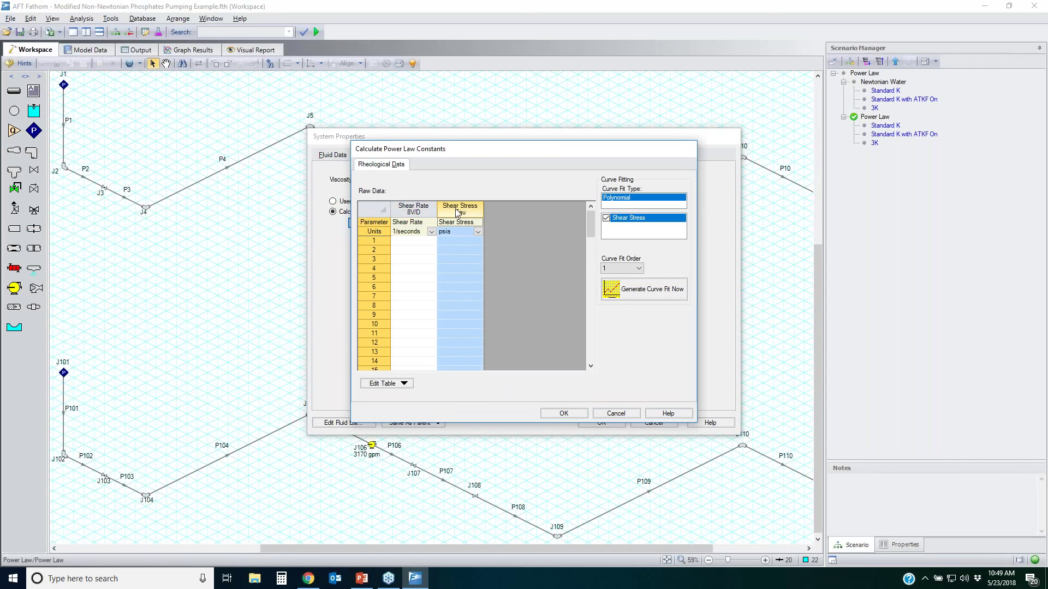
pyautogui.click(608, 414)
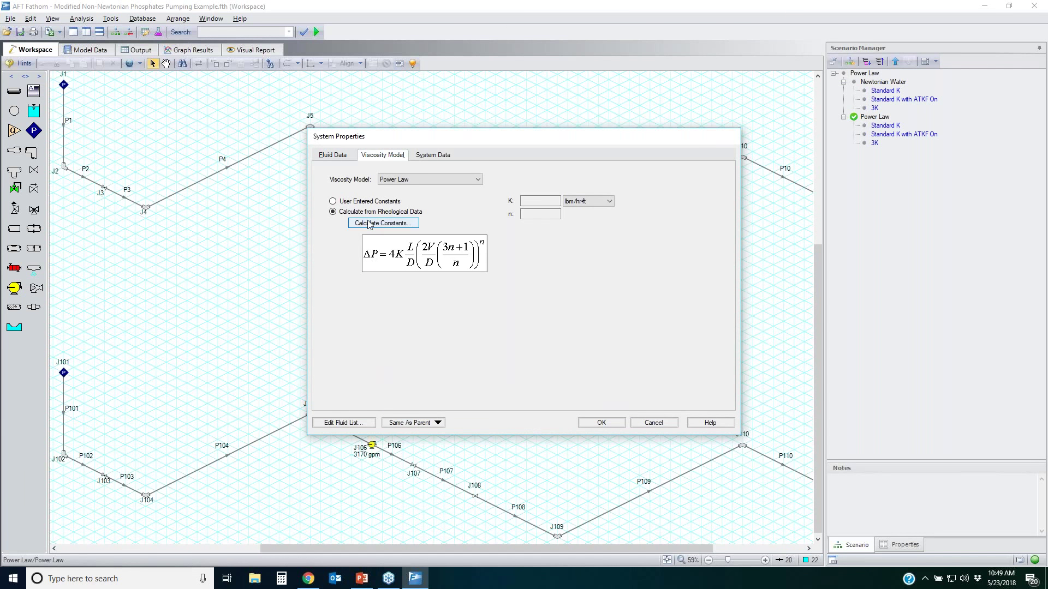
# Revert to User Entered Constants and close System Properties
pyautogui.click(363, 202)
pyautogui.click(542, 199)
pyautogui.press('Tab')
pyautogui.click(655, 424)
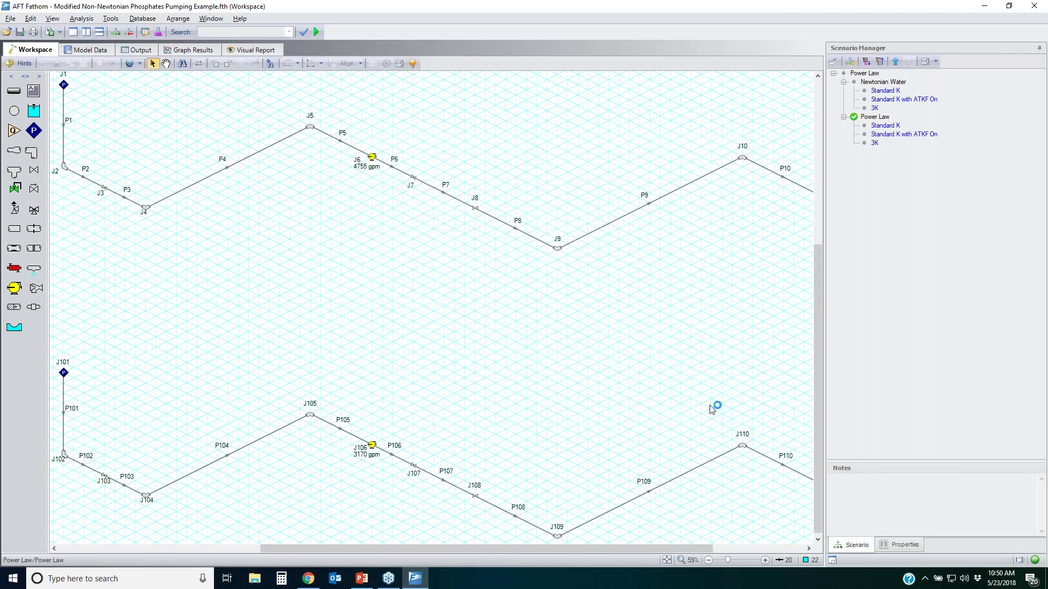
# Load Power Law Standard K and confirm its viscosity model shows K 69240 and n 0.1341
pyautogui.doubleClick(887, 126)
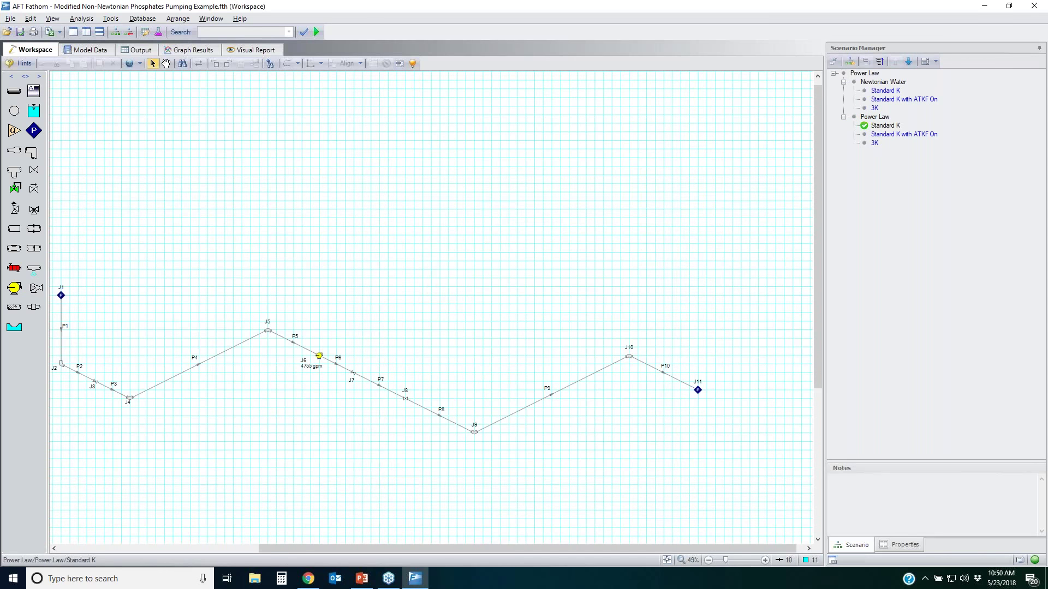
pyautogui.hotkey('ctrl', 'y')
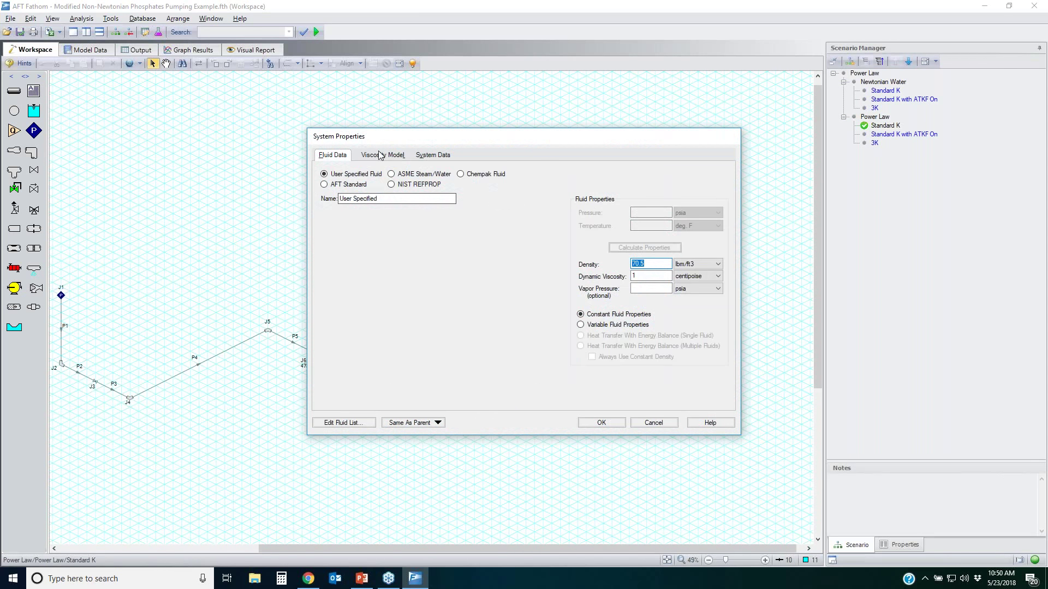
pyautogui.click(379, 154)
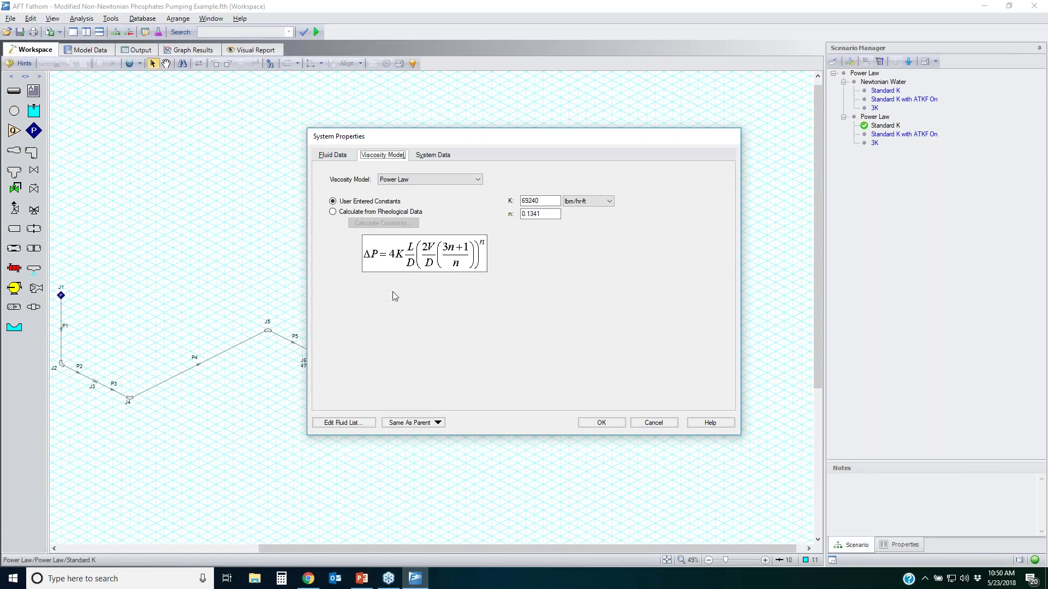
pyautogui.click(647, 424)
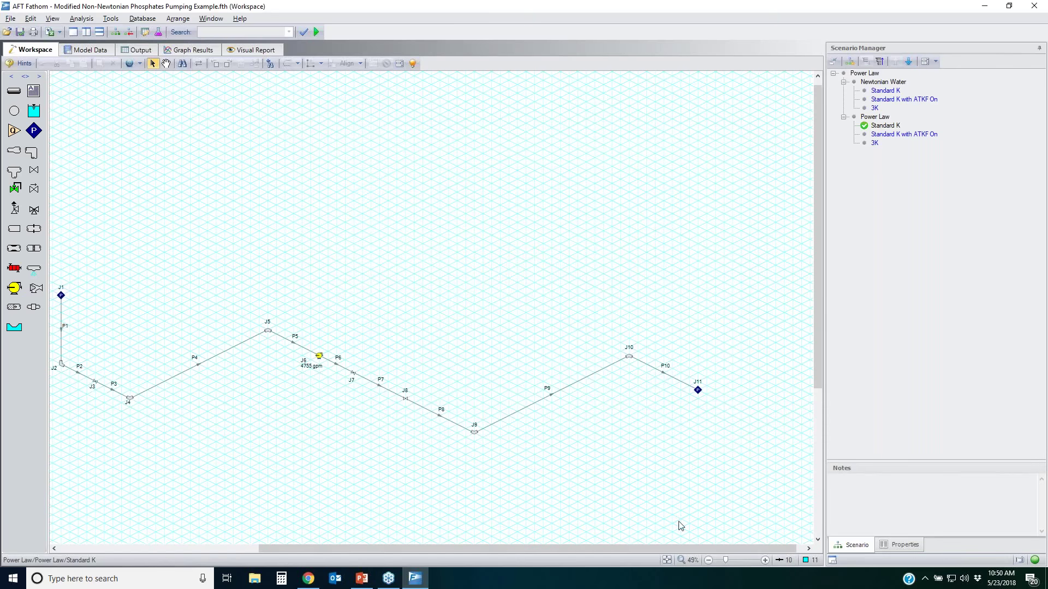
pyautogui.click(666, 562)
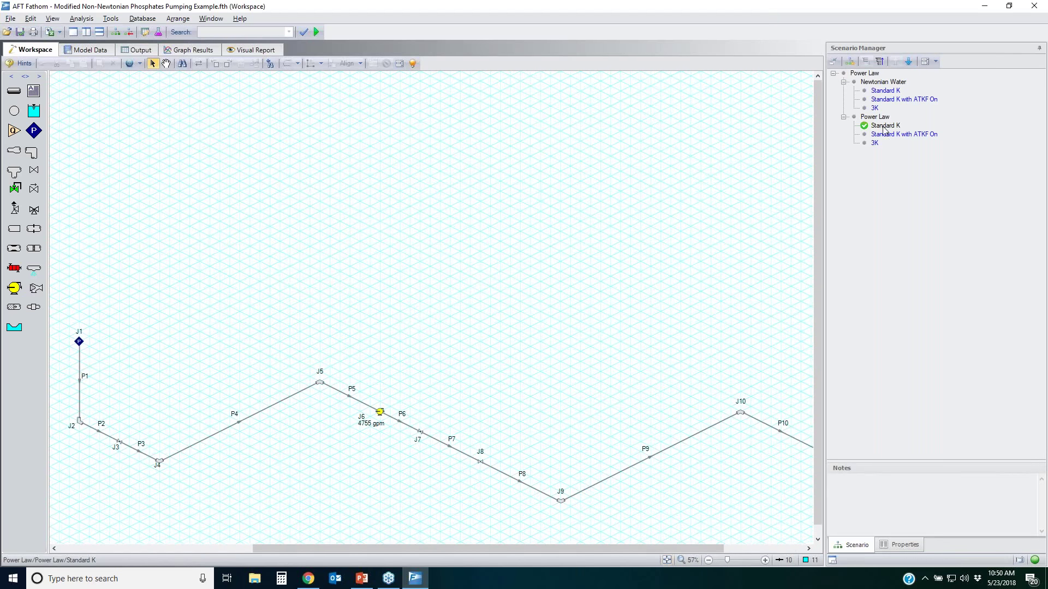
pyautogui.click(874, 143)
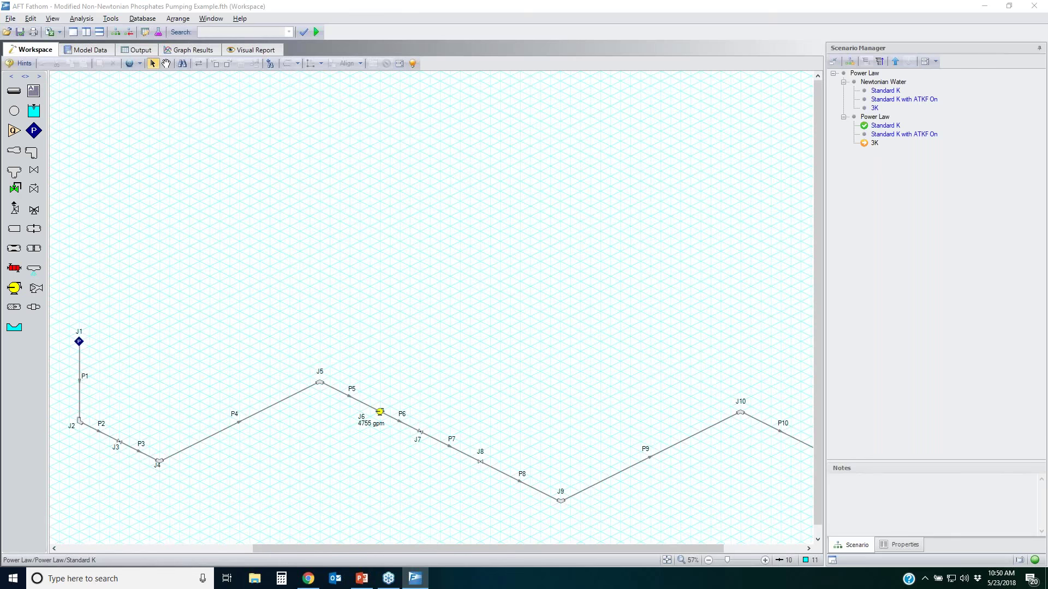
pyautogui.moveTo(910, 124)
pyautogui.mouseDown()
pyautogui.moveTo(844, 131)
pyautogui.moveTo(945, 143)
pyautogui.moveTo(940, 128)
pyautogui.mouseUp()
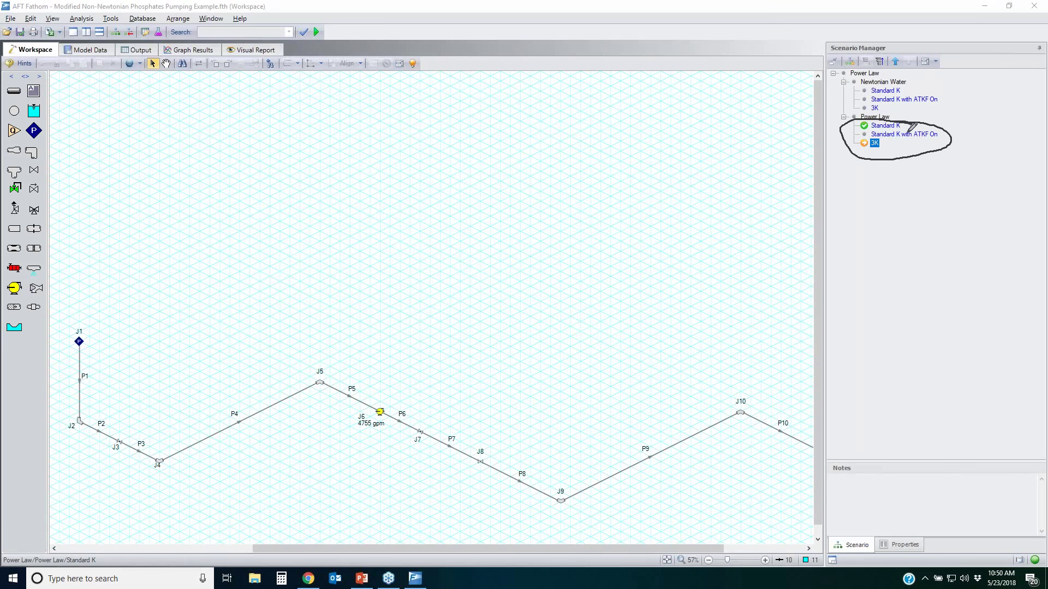
pyautogui.press('e')
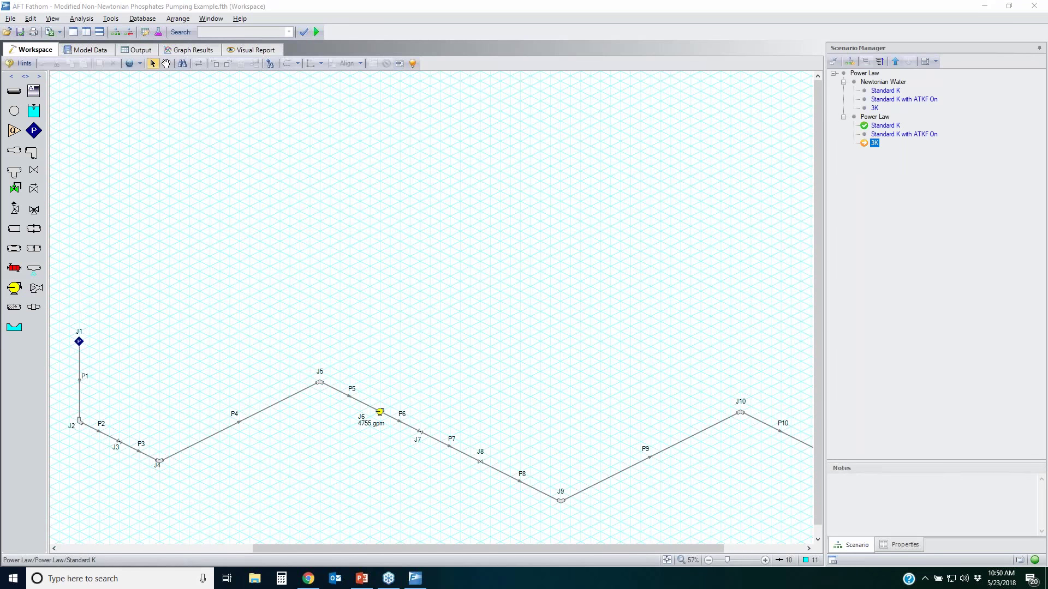
pyautogui.moveTo(899, 125)
pyautogui.mouseDown()
pyautogui.moveTo(922, 114)
pyautogui.moveTo(898, 126)
pyautogui.mouseUp()
pyautogui.moveTo(408, 439)
pyautogui.mouseDown()
pyautogui.moveTo(421, 423)
pyautogui.moveTo(432, 436)
pyautogui.moveTo(415, 427)
pyautogui.mouseUp()
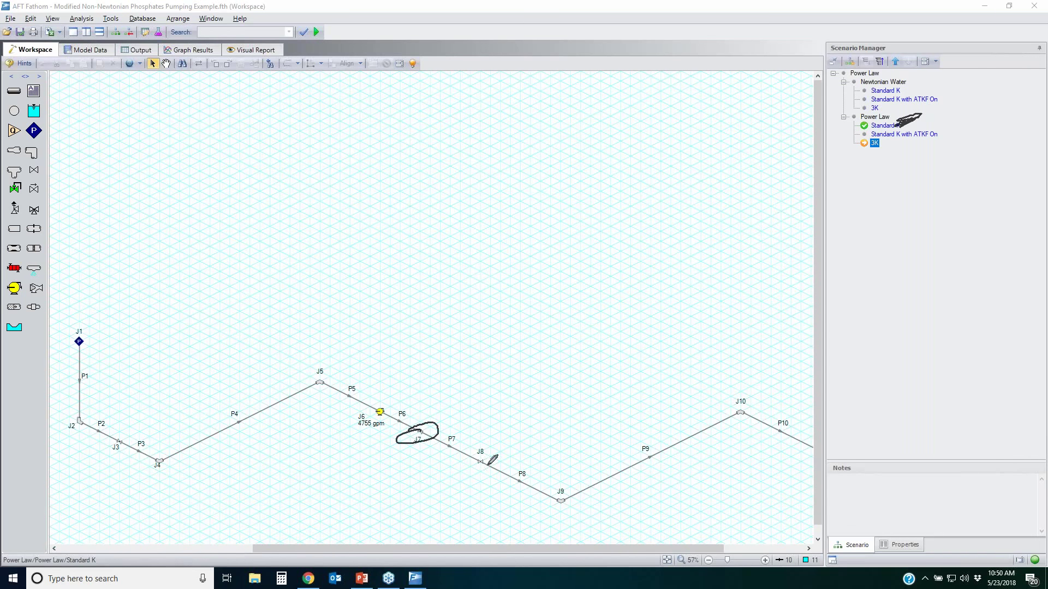
pyautogui.moveTo(480, 449)
pyautogui.mouseDown()
pyautogui.moveTo(468, 464)
pyautogui.moveTo(490, 456)
pyautogui.mouseUp()
pyautogui.moveTo(563, 485)
pyautogui.mouseDown()
pyautogui.moveTo(550, 505)
pyautogui.moveTo(573, 493)
pyautogui.mouseUp()
pyautogui.moveTo(336, 371)
pyautogui.mouseDown()
pyautogui.moveTo(327, 388)
pyautogui.moveTo(315, 366)
pyautogui.mouseUp()
pyautogui.moveTo(154, 449)
pyautogui.mouseDown()
pyautogui.moveTo(163, 465)
pyautogui.moveTo(176, 451)
pyautogui.mouseUp()
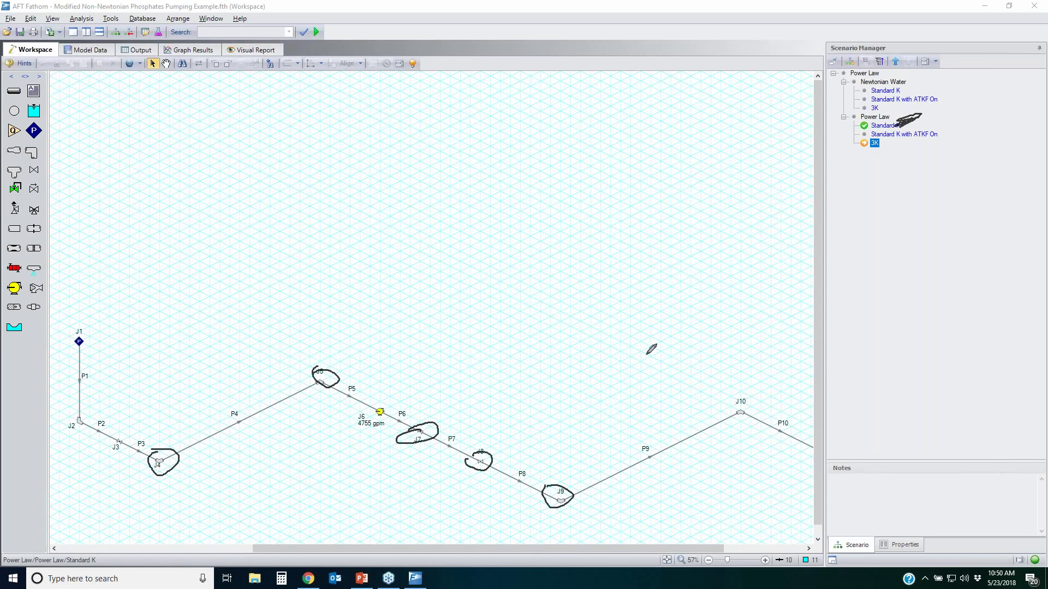
pyautogui.press('Escape')
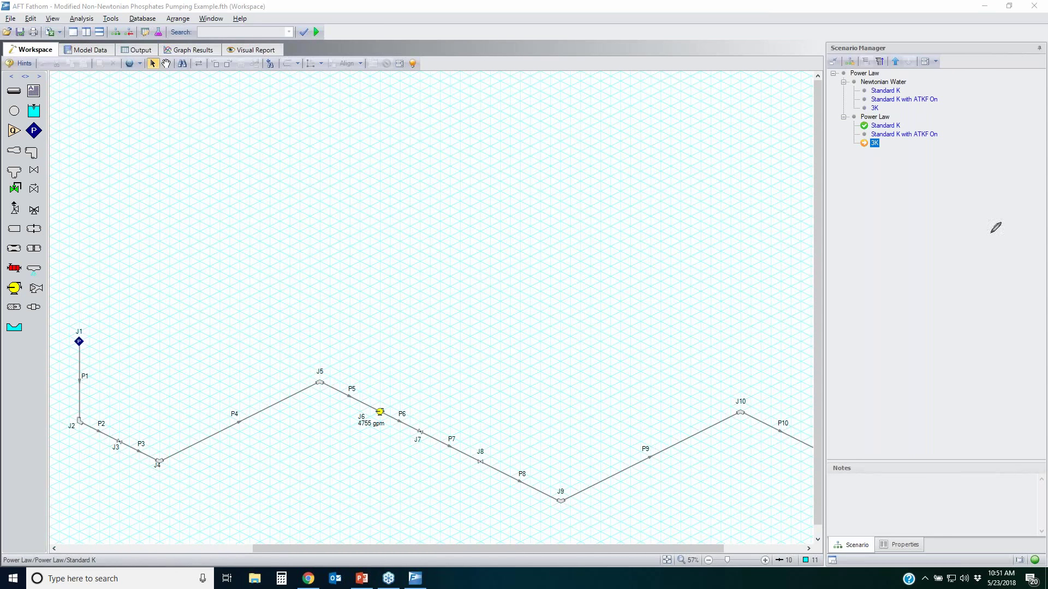
pyautogui.moveTo(946, 133)
pyautogui.mouseDown()
pyautogui.moveTo(864, 134)
pyautogui.moveTo(951, 130)
pyautogui.moveTo(937, 146)
pyautogui.mouseUp()
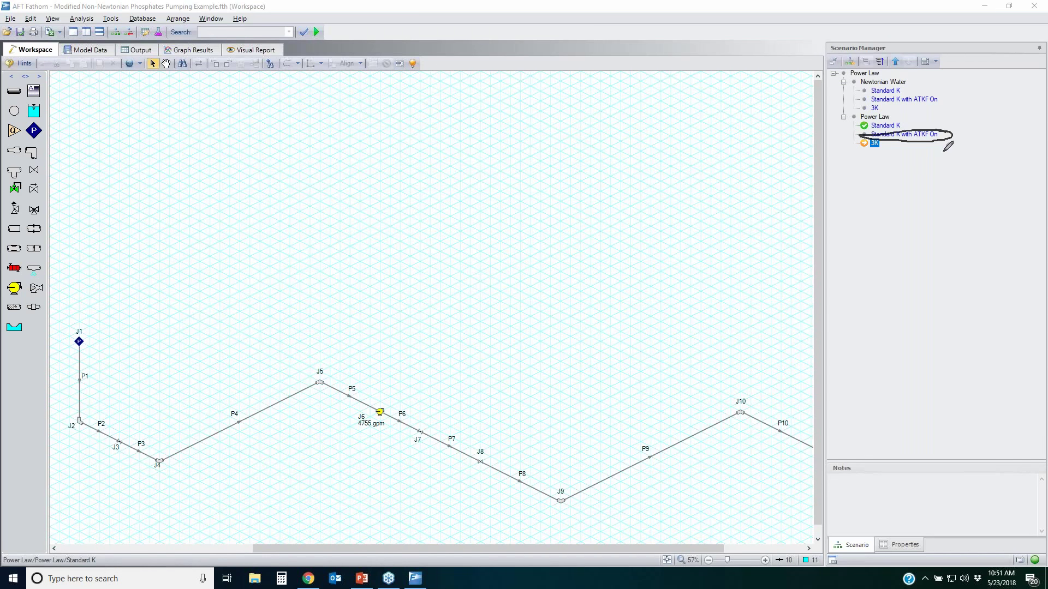
pyautogui.press('Escape')
pyautogui.doubleClick(886, 125)
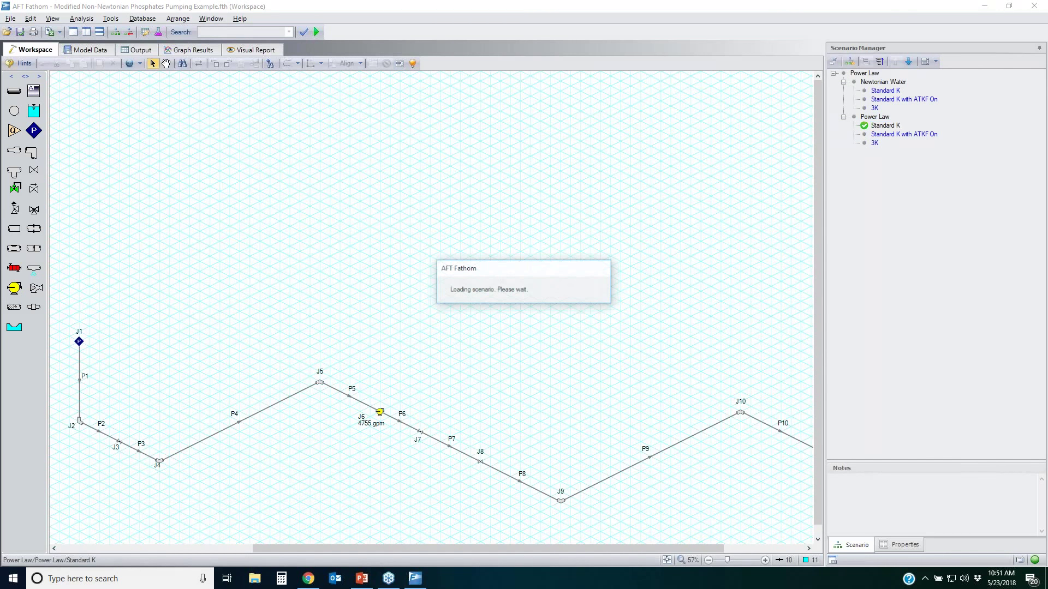
# Review Standard K's System Data settings to confirm no non-Newtonian correction is applied
pyautogui.click(159, 32)
pyautogui.click(433, 155)
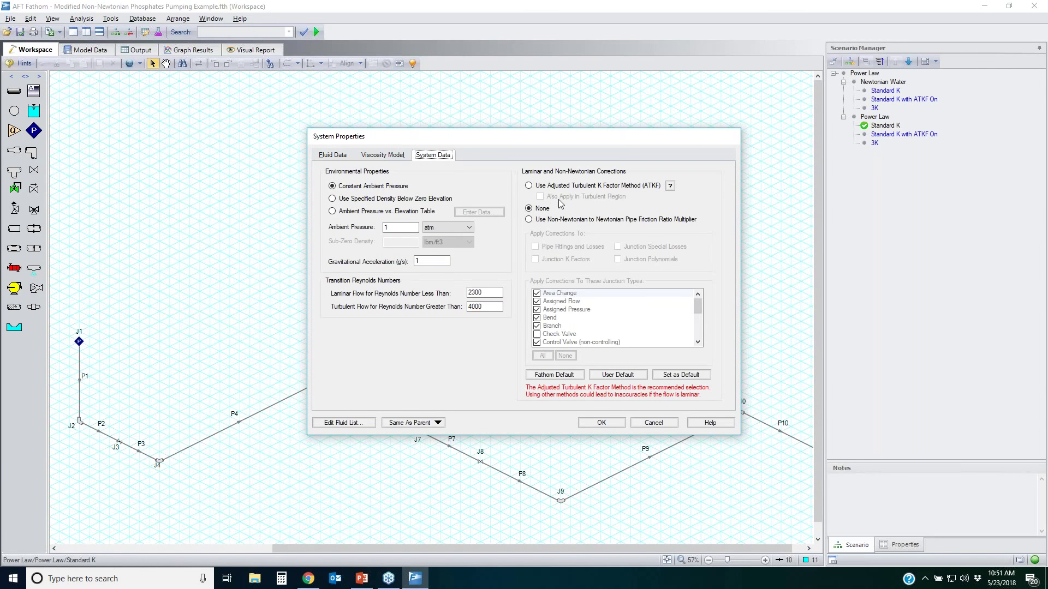
pyautogui.click(652, 424)
# Check bend J5's properties, then load the Power Law Standard K with ATKF On scenario
pyautogui.click(321, 385)
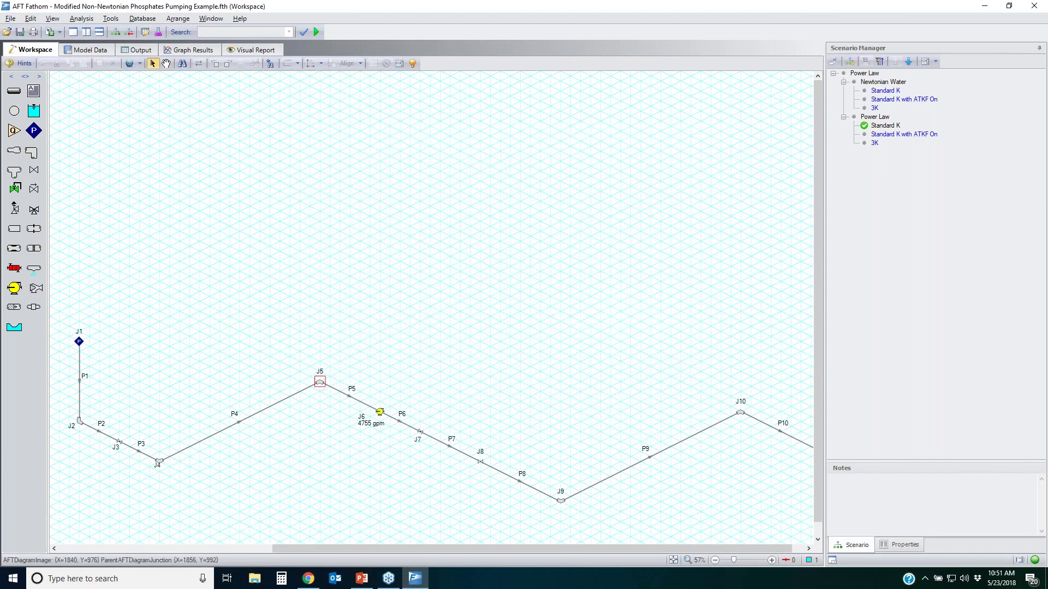
pyautogui.doubleClick(321, 384)
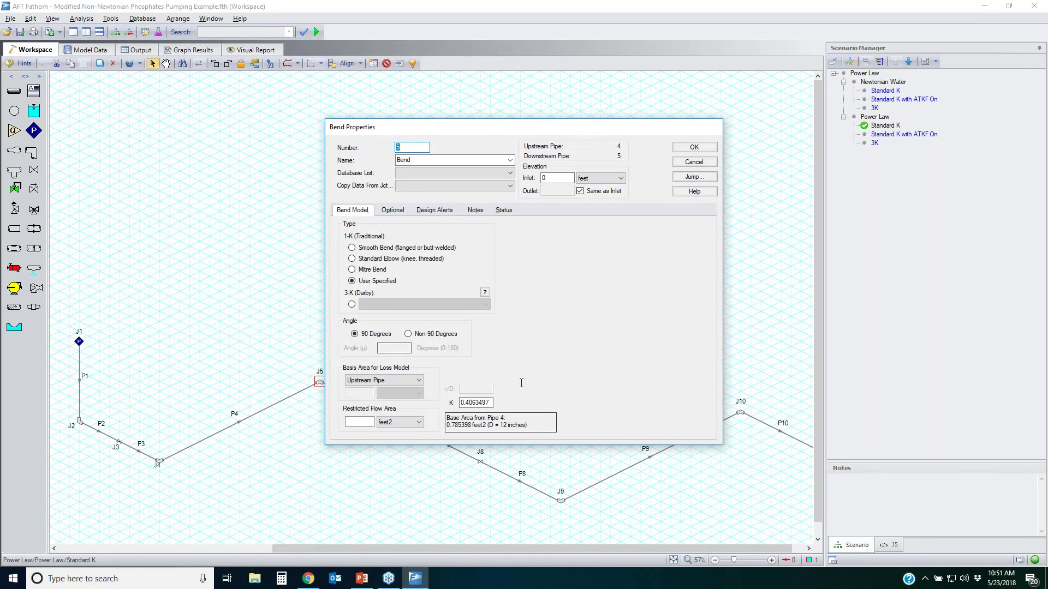
pyautogui.click(707, 166)
pyautogui.doubleClick(904, 134)
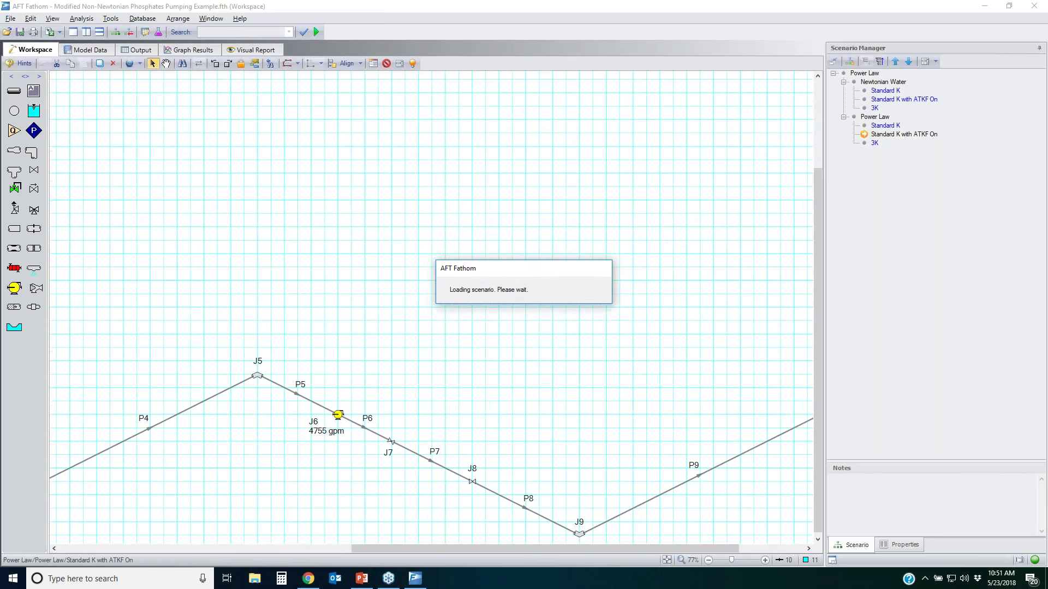
# Confirm bend J5 still uses K 0.4063497 in the ATKF On scenario
pyautogui.click(258, 376)
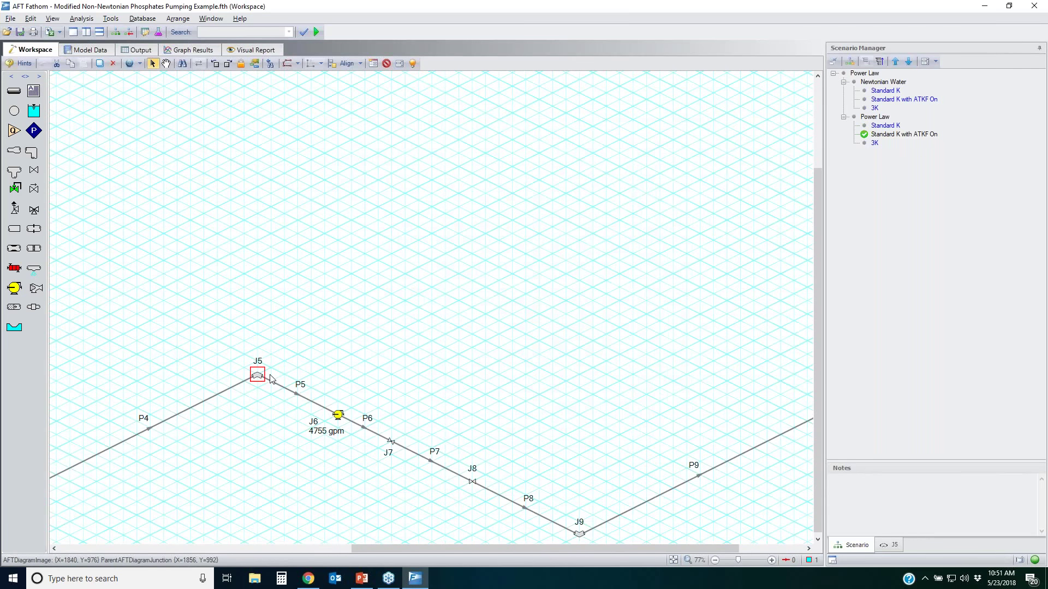
pyautogui.doubleClick(261, 375)
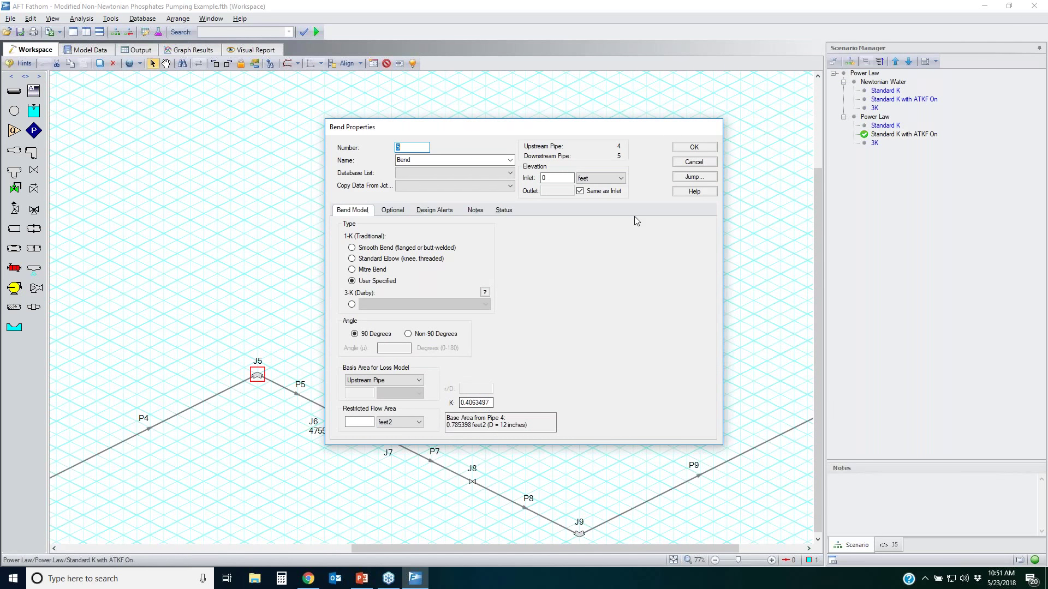
pyautogui.click(694, 162)
# Review the System Data tab's Adjusted Turbulent K Factor correction settings, leaving them unchanged
pyautogui.click(159, 32)
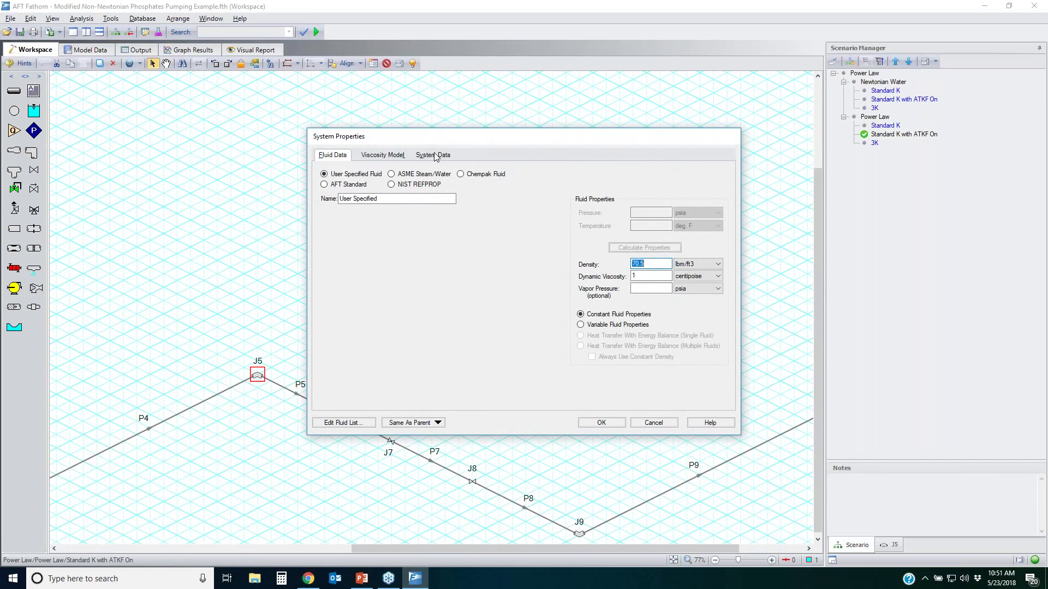
pyautogui.click(433, 156)
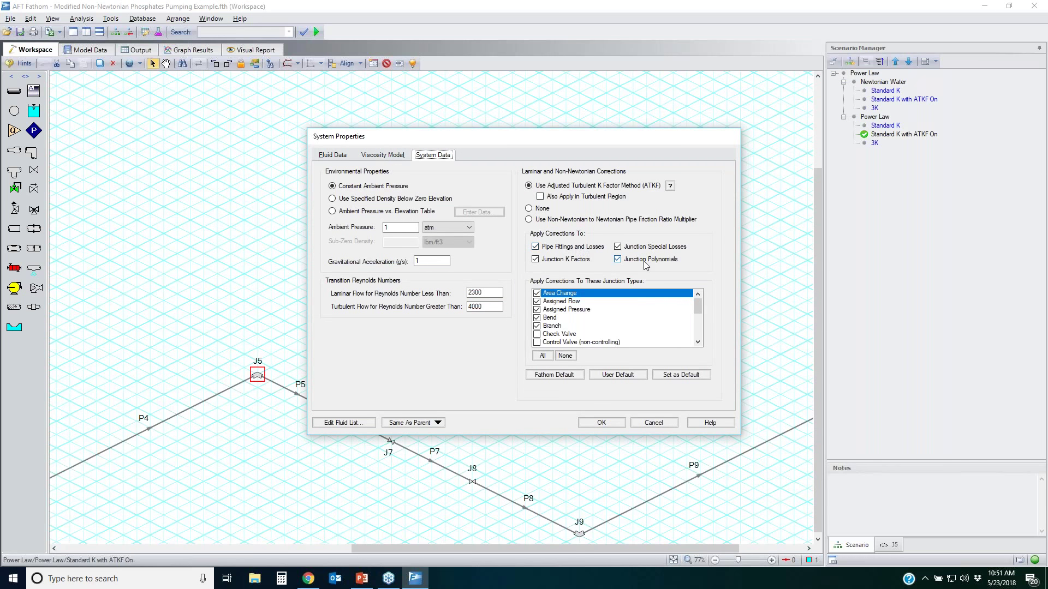
pyautogui.click(649, 423)
# Load Power Law 3K, review its bend and System Data settings unchanged, then view the output
pyautogui.click(874, 143)
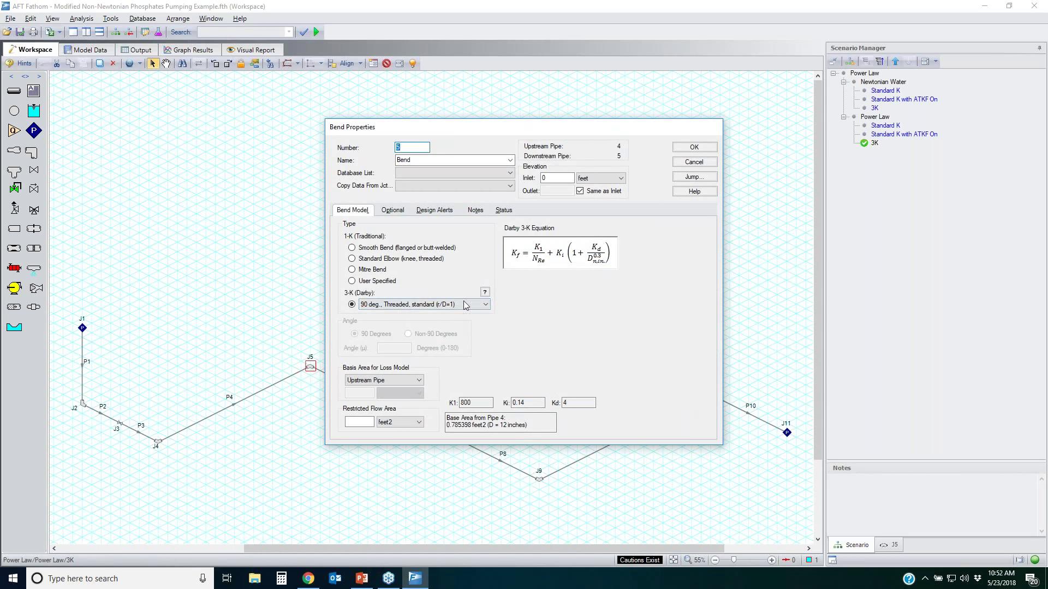
pyautogui.click(693, 162)
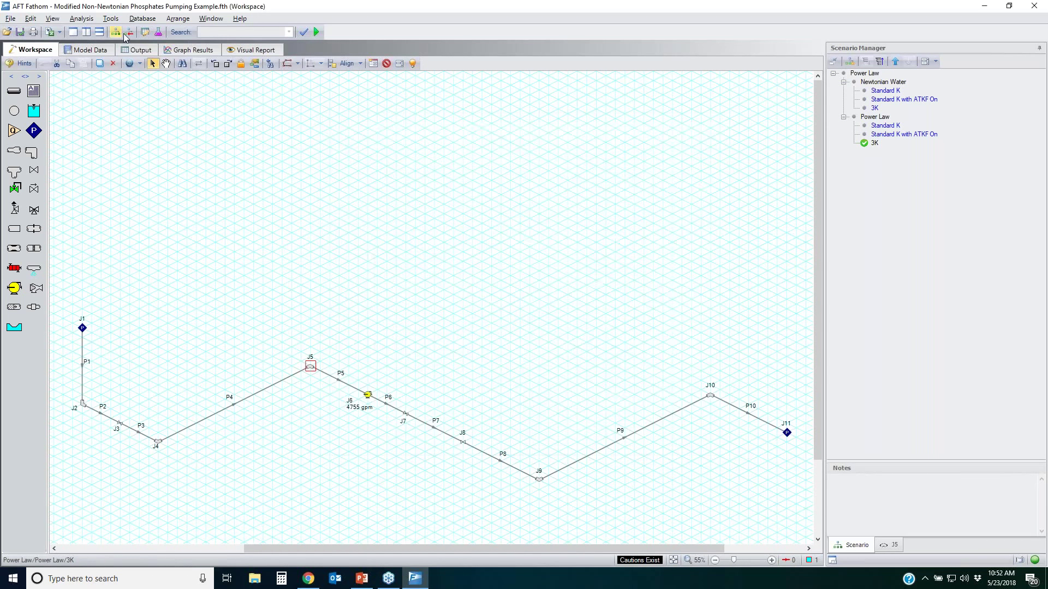
pyautogui.click(158, 32)
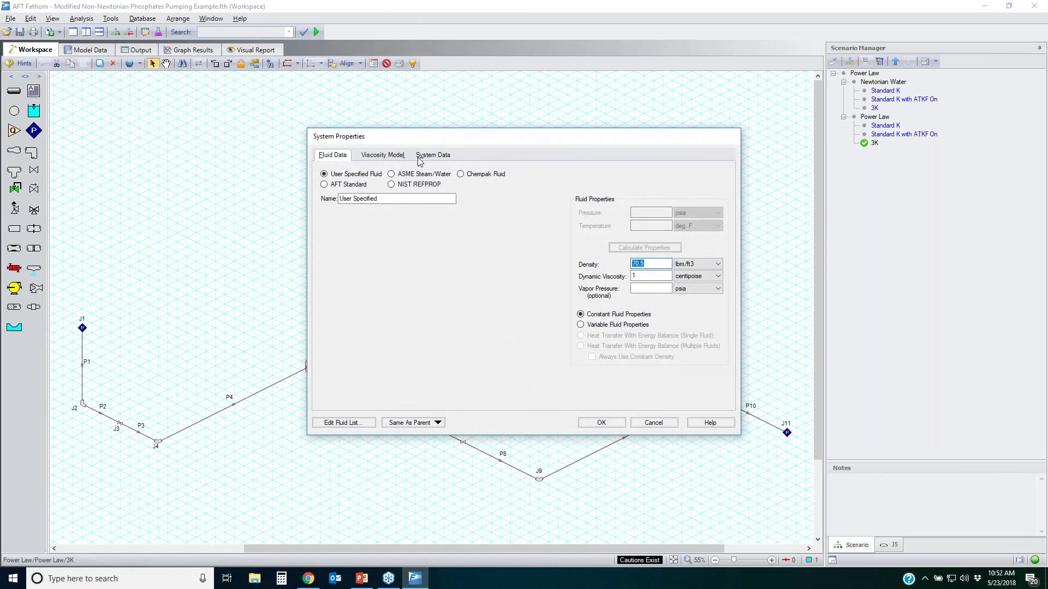
pyautogui.click(433, 155)
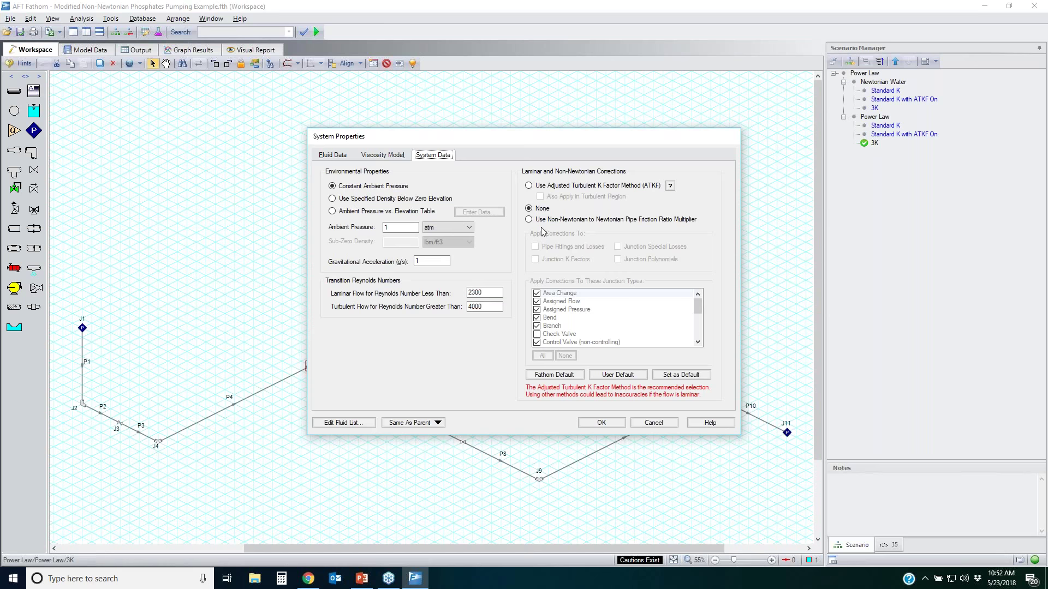
pyautogui.click(654, 423)
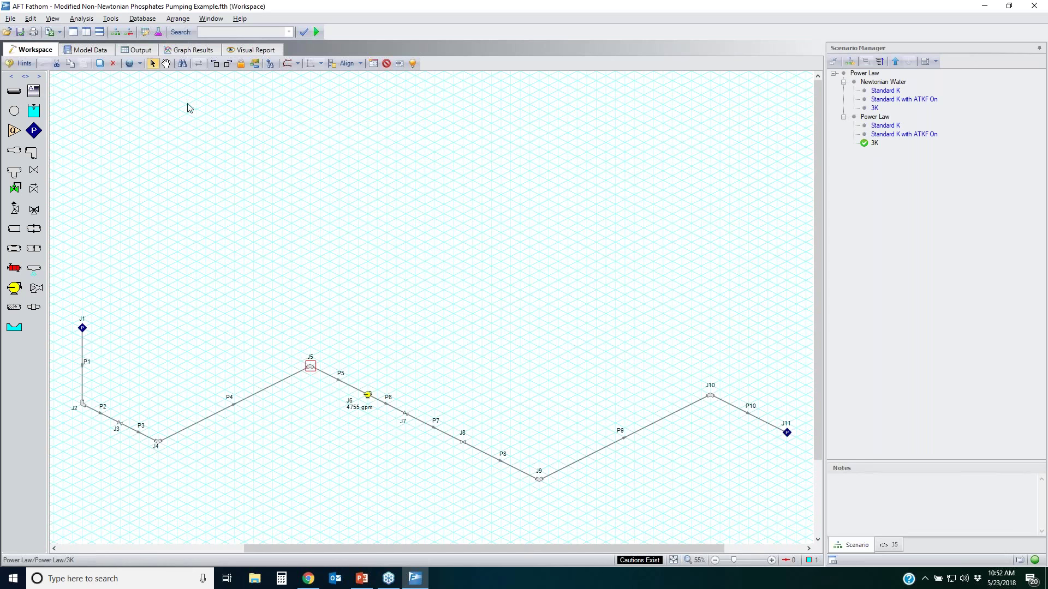
pyautogui.click(141, 50)
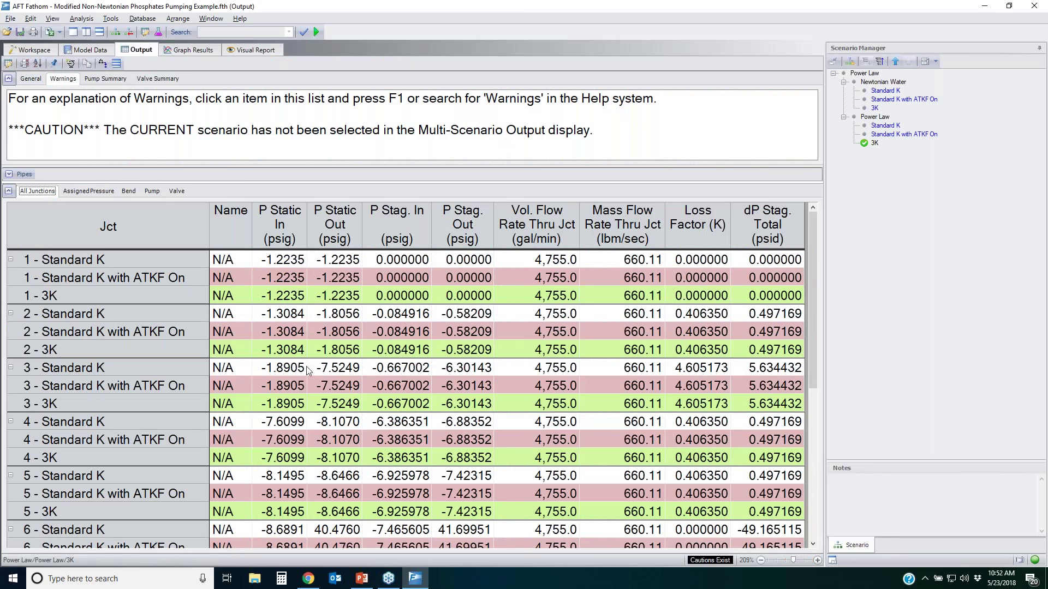
# Set the multi-scenario comparison to only Power Law Standard K, Standard K with ATKF On, and 3K
pyautogui.click(8, 63)
pyautogui.click(589, 131)
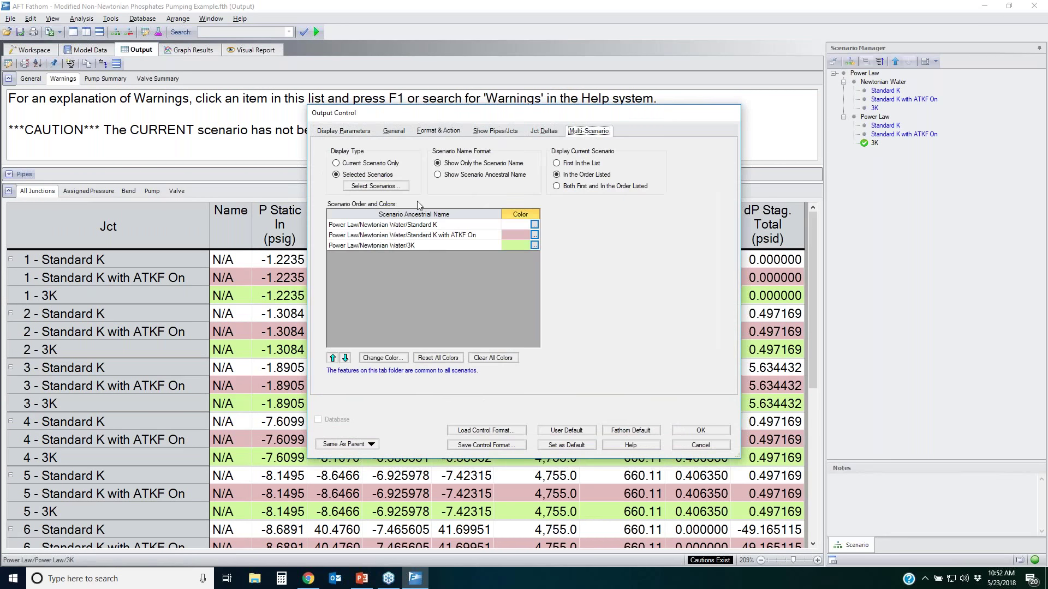
pyautogui.click(371, 185)
pyautogui.click(433, 361)
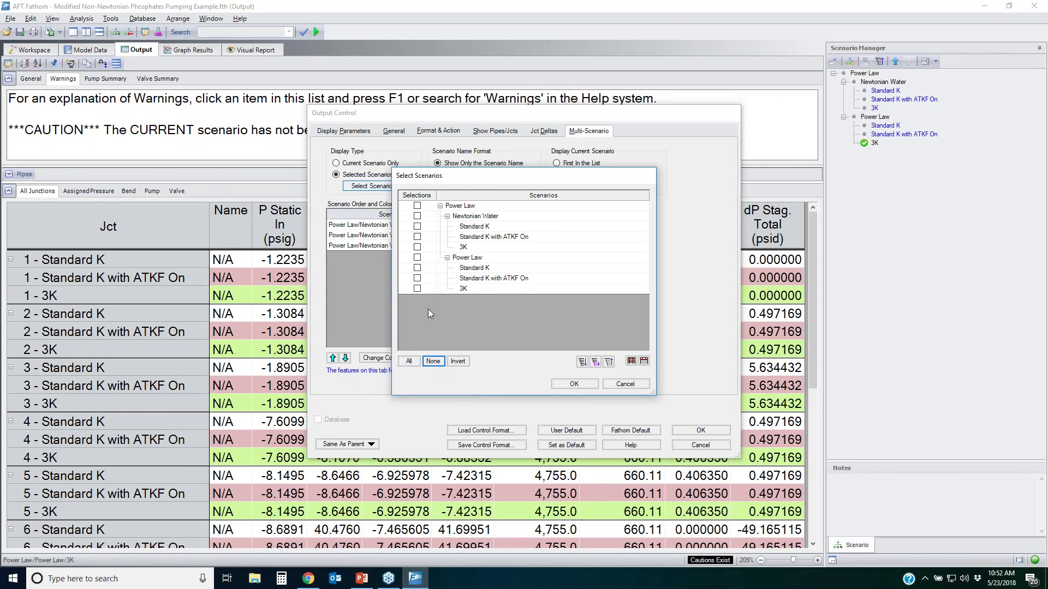
pyautogui.click(417, 268)
pyautogui.click(418, 268)
pyautogui.click(417, 279)
pyautogui.click(574, 384)
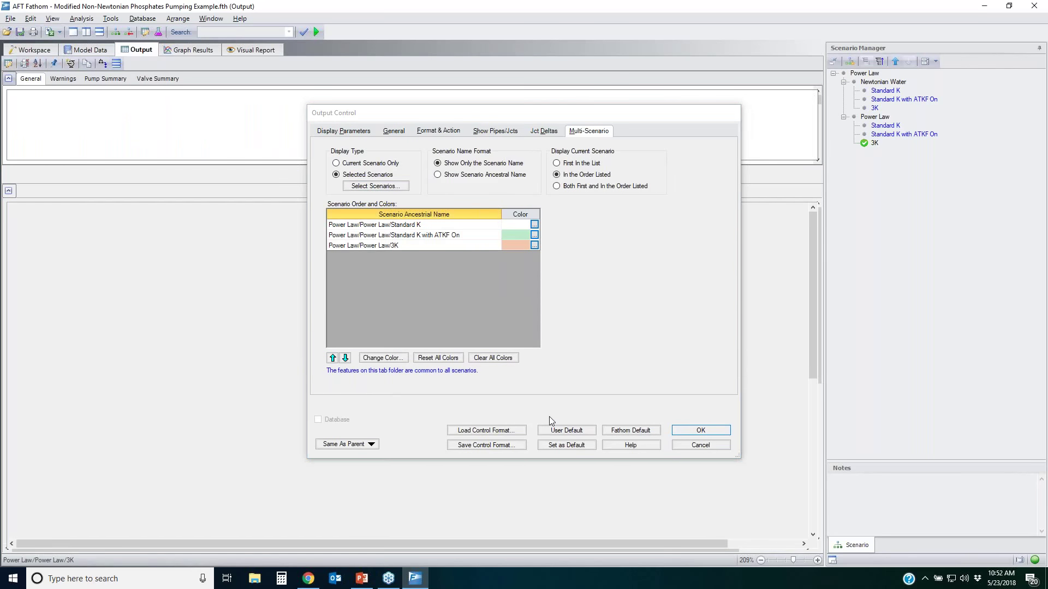
pyautogui.press('Return')
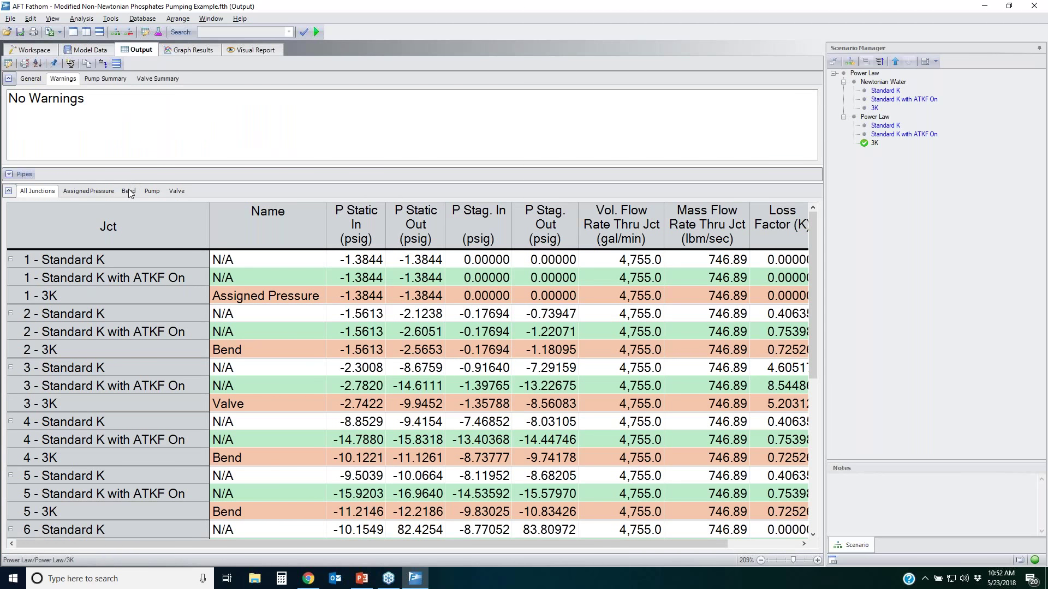
# Show only bend results and mark the Standard K loss factor 0.40635 for bends 2, 4, 5, 9, 10
pyautogui.click(129, 191)
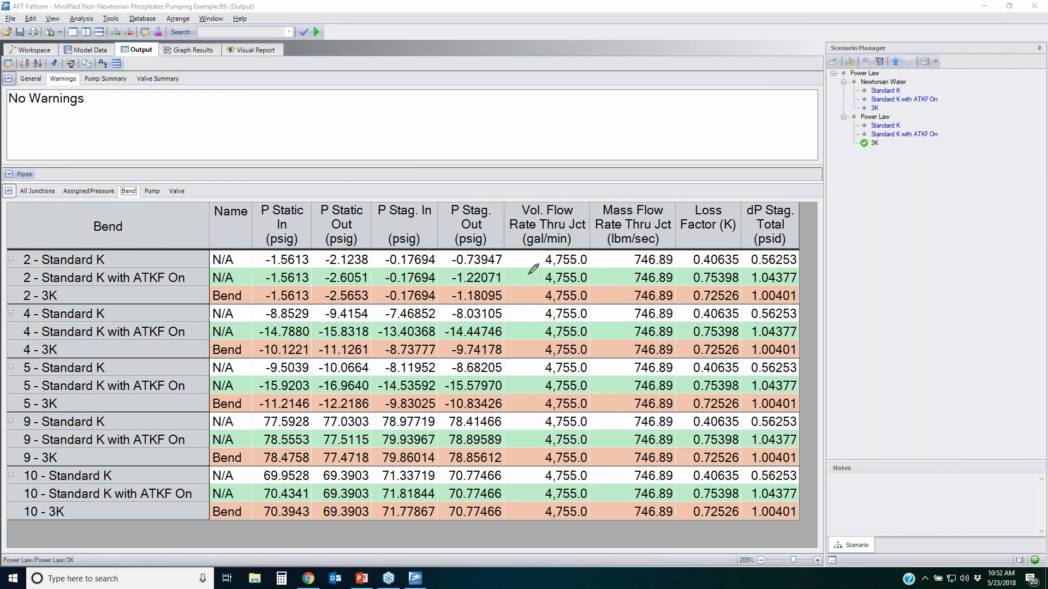
pyautogui.moveTo(689, 265)
pyautogui.mouseDown()
pyautogui.moveTo(734, 266)
pyautogui.moveTo(743, 254)
pyautogui.moveTo(681, 256)
pyautogui.moveTo(704, 266)
pyautogui.mouseUp()
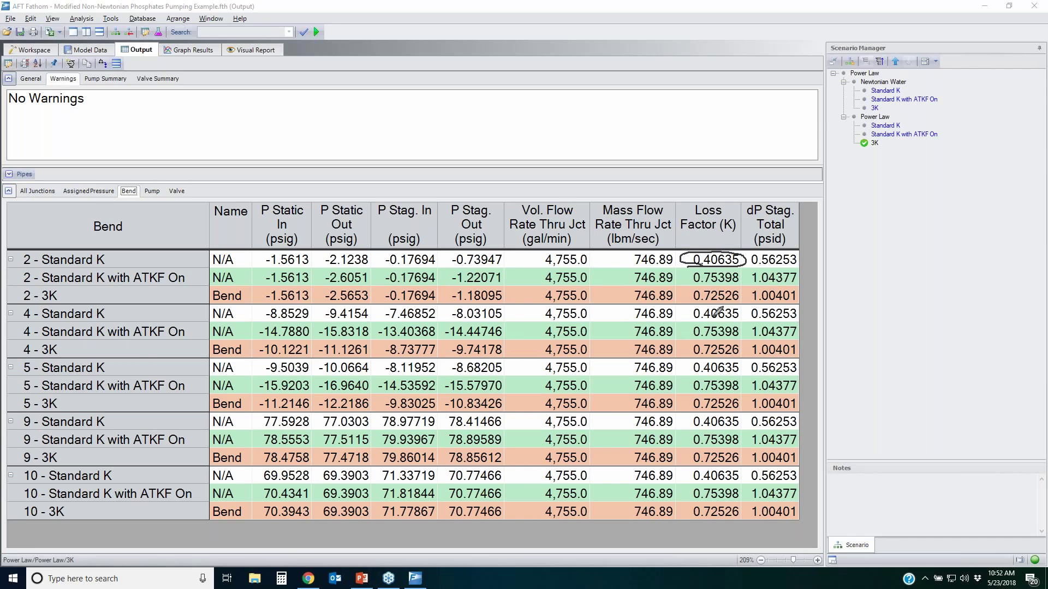
pyautogui.moveTo(693, 318)
pyautogui.mouseDown()
pyautogui.moveTo(746, 314)
pyautogui.moveTo(682, 307)
pyautogui.moveTo(689, 322)
pyautogui.mouseUp()
pyautogui.moveTo(738, 371)
pyautogui.mouseDown()
pyautogui.moveTo(704, 361)
pyautogui.moveTo(691, 374)
pyautogui.moveTo(713, 377)
pyautogui.mouseUp()
pyautogui.moveTo(692, 429)
pyautogui.mouseDown()
pyautogui.moveTo(741, 426)
pyautogui.moveTo(730, 415)
pyautogui.moveTo(706, 428)
pyautogui.mouseUp()
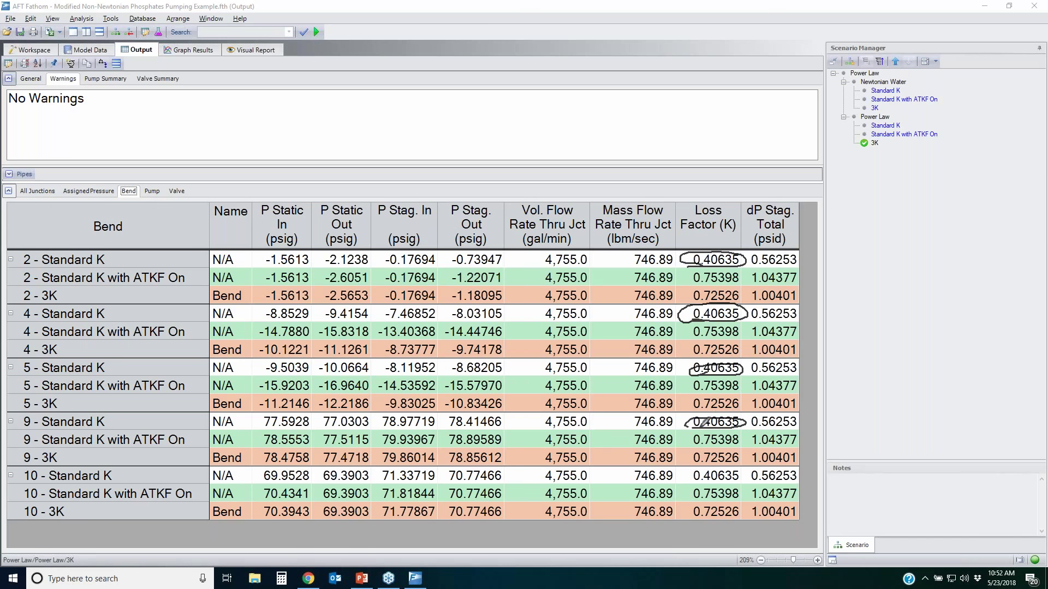
pyautogui.moveTo(737, 478)
pyautogui.mouseDown()
pyautogui.moveTo(679, 470)
pyautogui.moveTo(704, 480)
pyautogui.mouseUp()
pyautogui.press('e')
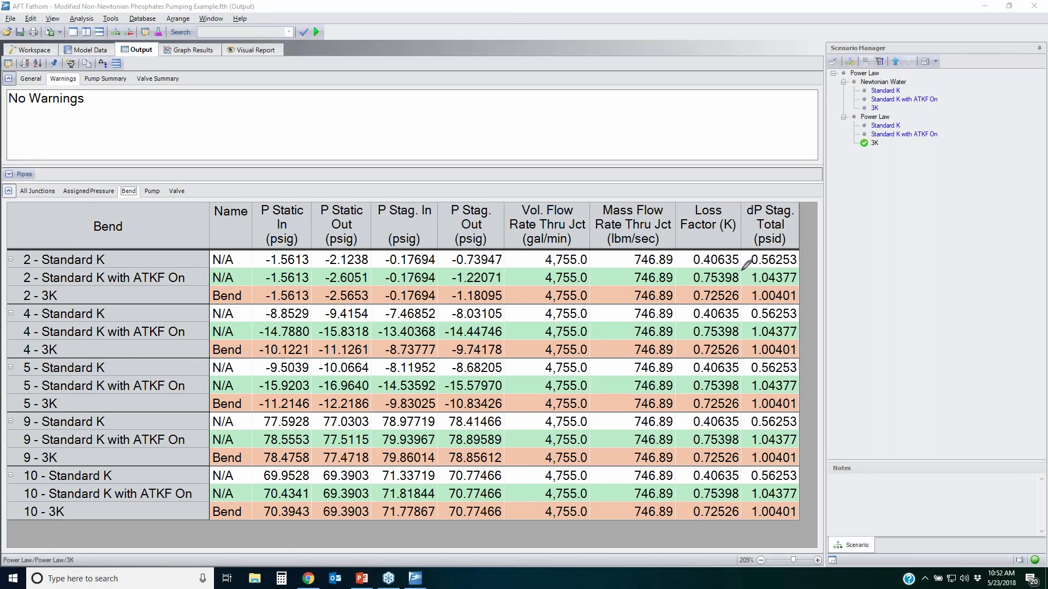
# Mark the ATKF On loss factor 0.75398 for bends 2, 4 and 5
pyautogui.moveTo(732, 272)
pyautogui.mouseDown()
pyautogui.moveTo(690, 279)
pyautogui.moveTo(745, 265)
pyautogui.mouseUp()
pyautogui.moveTo(741, 322); pyautogui.dragTo(691, 326)
pyautogui.moveTo(719, 338); pyautogui.dragTo(743, 321)
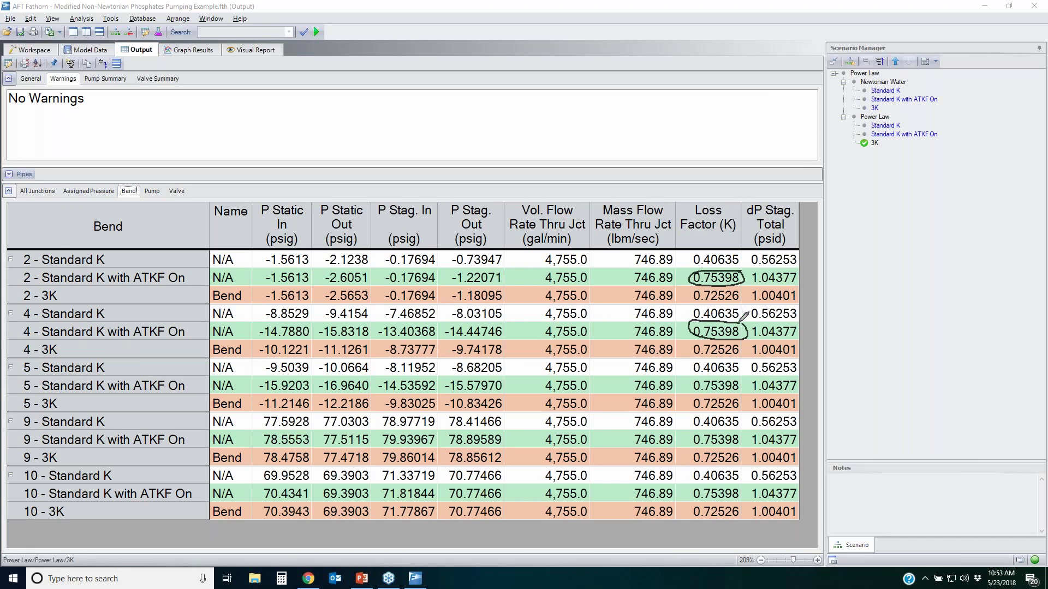
pyautogui.moveTo(740, 374)
pyautogui.mouseDown()
pyautogui.moveTo(704, 392)
pyautogui.moveTo(739, 390)
pyautogui.moveTo(742, 379)
pyautogui.mouseUp()
pyautogui.press('e')
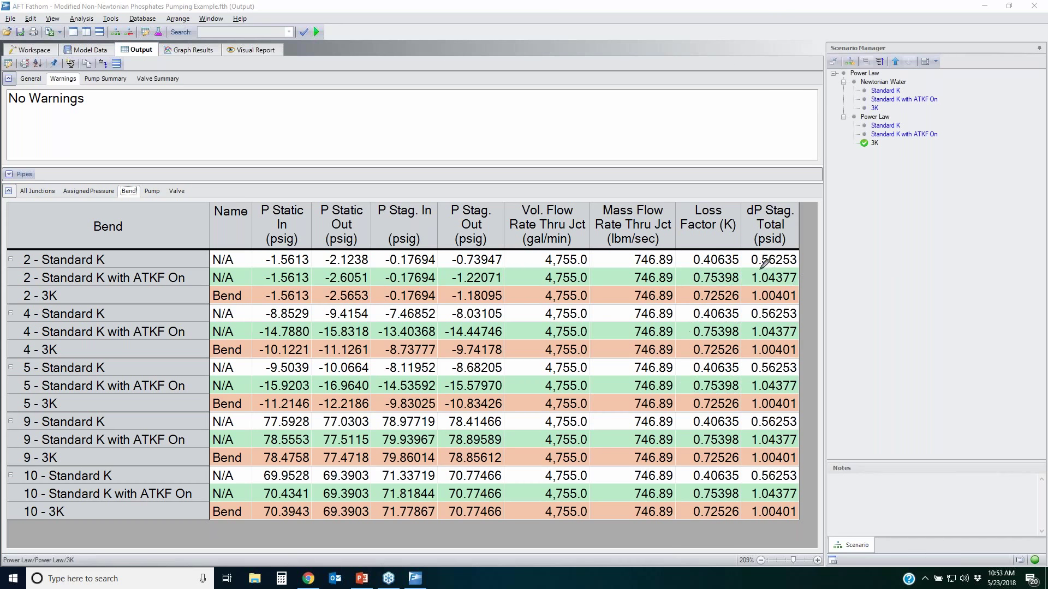
# Compare the 3K loss factor 0.72526 and pressure drops (0.56253, 1.00401), then clear the marks
pyautogui.moveTo(755, 263)
pyautogui.mouseDown()
pyautogui.moveTo(805, 252)
pyautogui.moveTo(743, 252)
pyautogui.moveTo(771, 261)
pyautogui.moveTo(775, 284)
pyautogui.moveTo(791, 283)
pyautogui.moveTo(756, 275)
pyautogui.mouseUp()
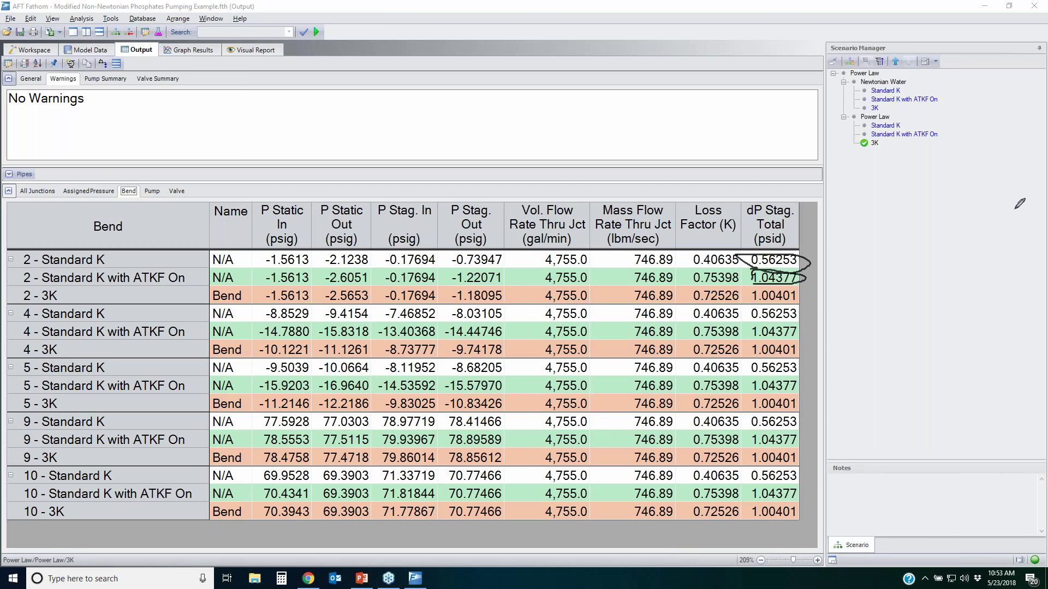
pyautogui.press('e')
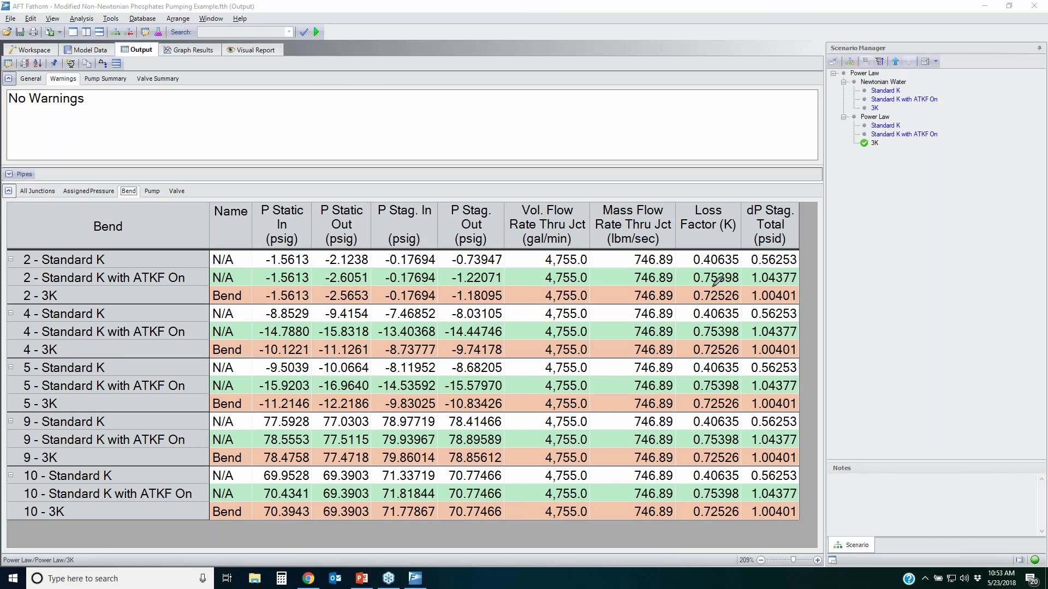
pyautogui.moveTo(738, 289)
pyautogui.mouseDown()
pyautogui.moveTo(703, 284)
pyautogui.moveTo(709, 302)
pyautogui.moveTo(743, 299)
pyautogui.moveTo(738, 288)
pyautogui.mouseUp()
pyautogui.moveTo(738, 342)
pyautogui.mouseDown()
pyautogui.moveTo(684, 338)
pyautogui.moveTo(719, 355)
pyautogui.moveTo(738, 341)
pyautogui.mouseUp()
pyautogui.moveTo(720, 390)
pyautogui.mouseDown()
pyautogui.moveTo(691, 397)
pyautogui.moveTo(728, 411)
pyautogui.moveTo(743, 397)
pyautogui.mouseUp()
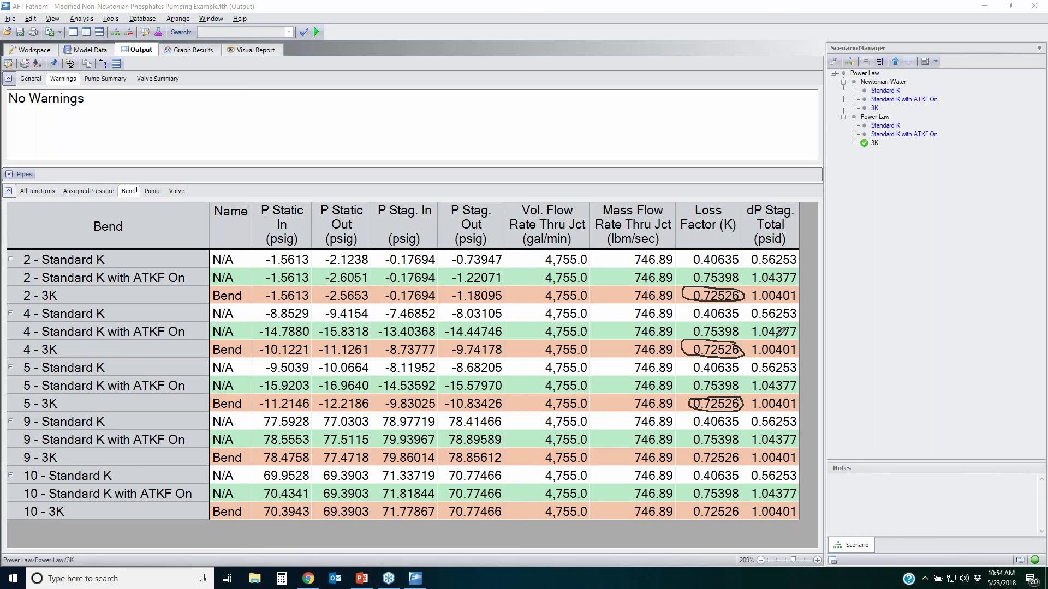
pyautogui.moveTo(802, 337)
pyautogui.mouseDown()
pyautogui.moveTo(743, 352)
pyautogui.moveTo(786, 358)
pyautogui.moveTo(800, 348)
pyautogui.mouseUp()
pyautogui.moveTo(798, 274)
pyautogui.mouseDown()
pyautogui.moveTo(747, 275)
pyautogui.moveTo(787, 302)
pyautogui.moveTo(801, 277)
pyautogui.moveTo(798, 264)
pyautogui.moveTo(775, 266)
pyautogui.moveTo(786, 248)
pyautogui.moveTo(743, 251)
pyautogui.moveTo(781, 267)
pyautogui.mouseUp()
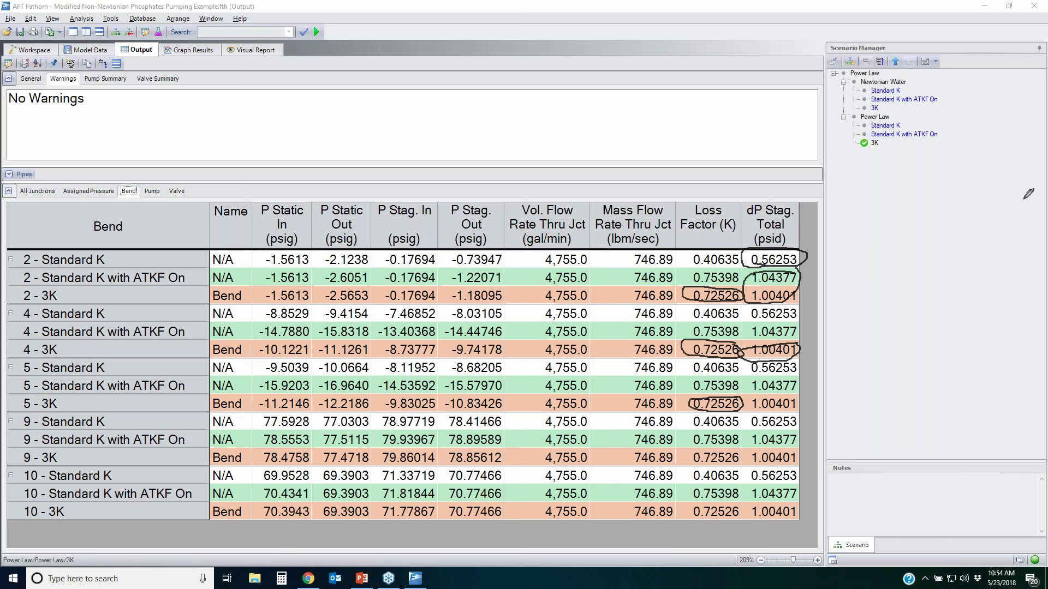
pyautogui.press('e')
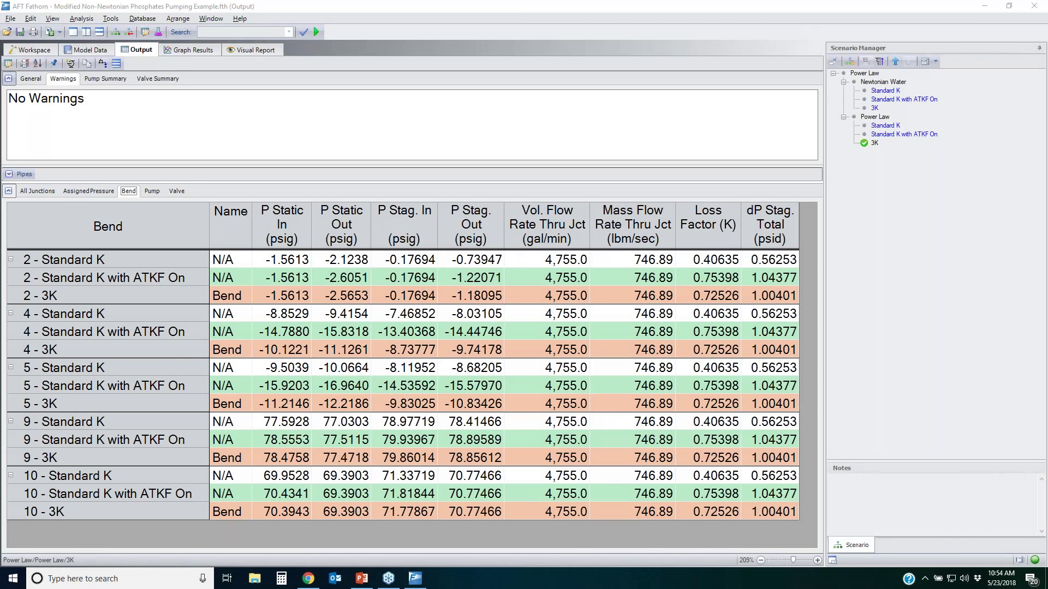
# Show only valve results and mark valve 3 loss factors 4.60517 and 8.54486, plus valve 7's
pyautogui.click(177, 192)
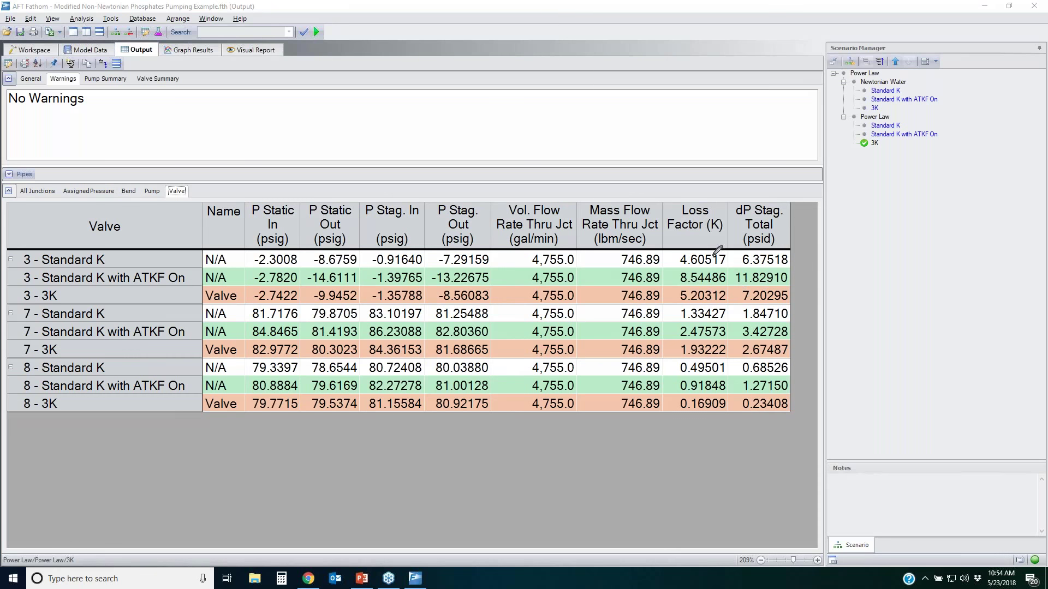
pyautogui.moveTo(729, 247)
pyautogui.mouseDown()
pyautogui.moveTo(664, 251)
pyautogui.moveTo(718, 266)
pyautogui.moveTo(731, 249)
pyautogui.mouseUp()
pyautogui.moveTo(666, 265)
pyautogui.mouseDown()
pyautogui.moveTo(683, 281)
pyautogui.moveTo(732, 270)
pyautogui.mouseUp()
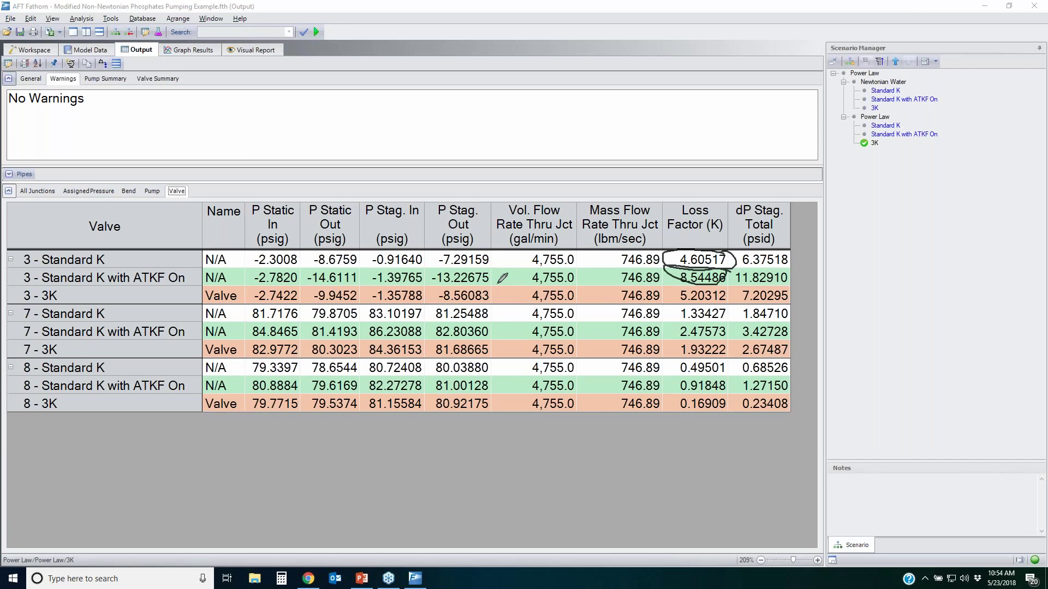
pyautogui.moveTo(729, 307)
pyautogui.mouseDown()
pyautogui.moveTo(671, 310)
pyautogui.moveTo(709, 318)
pyautogui.moveTo(726, 304)
pyautogui.moveTo(729, 322)
pyautogui.moveTo(698, 338)
pyautogui.moveTo(730, 336)
pyautogui.mouseUp()
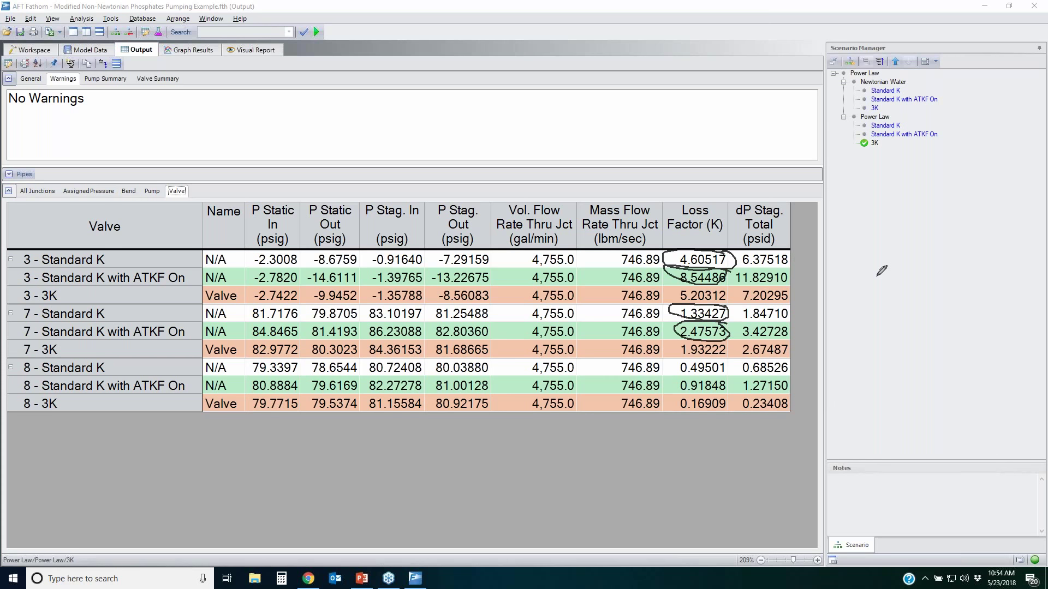
pyautogui.press('e')
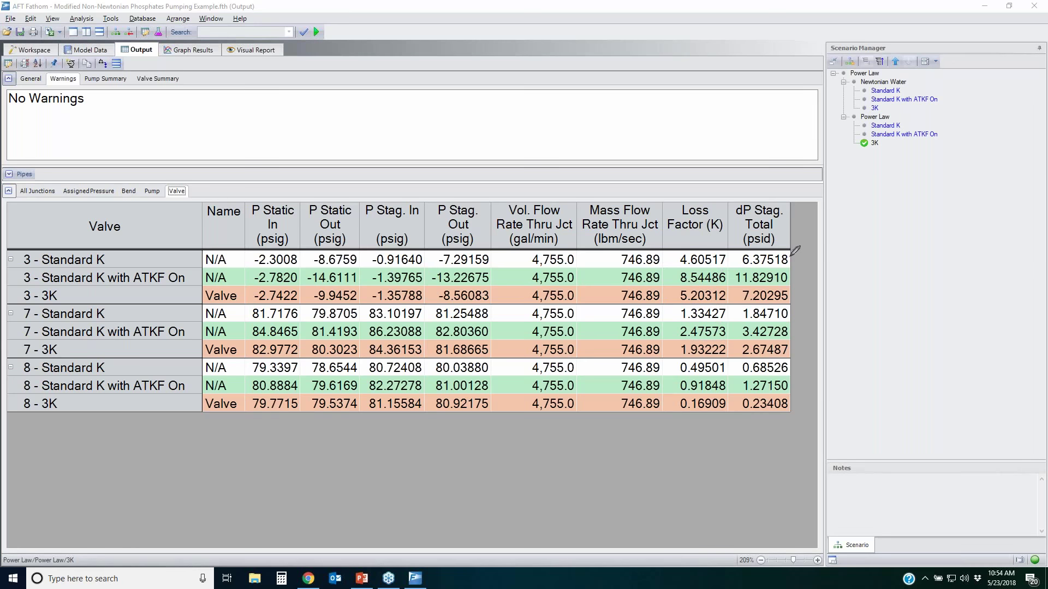
# Mark valve 3 pressure drops 6.37518 and 11.82910 and 3K loss factor 5.20312, then clear
pyautogui.moveTo(794, 252)
pyautogui.mouseDown()
pyautogui.moveTo(737, 254)
pyautogui.moveTo(794, 252)
pyautogui.moveTo(794, 266)
pyautogui.mouseUp()
pyautogui.moveTo(721, 270)
pyautogui.mouseDown()
pyautogui.moveTo(798, 271)
pyautogui.moveTo(778, 295)
pyautogui.moveTo(792, 303)
pyautogui.moveTo(744, 303)
pyautogui.moveTo(795, 329)
pyautogui.mouseUp()
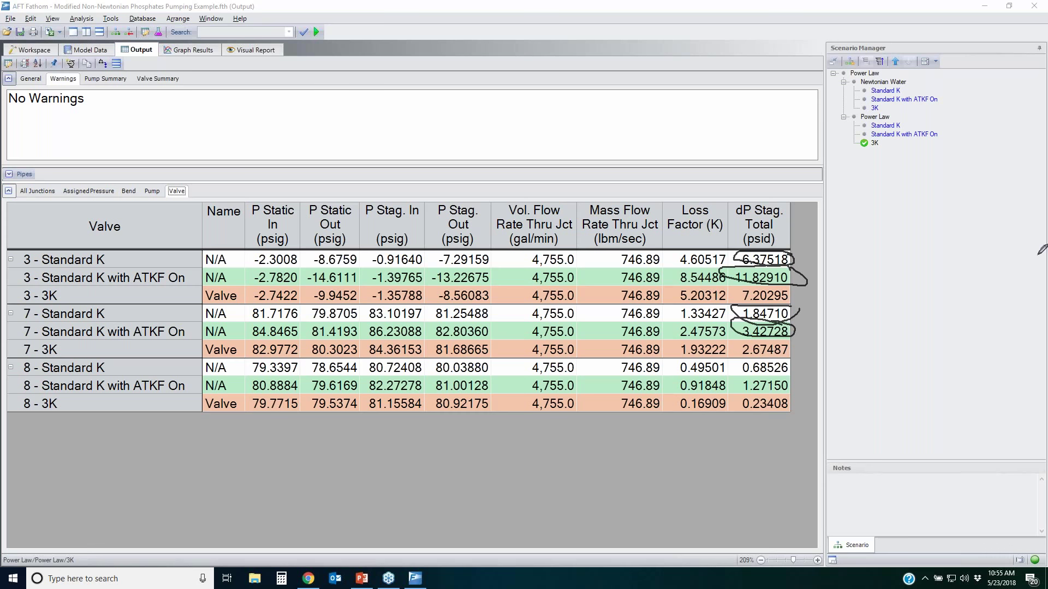
pyautogui.press('e')
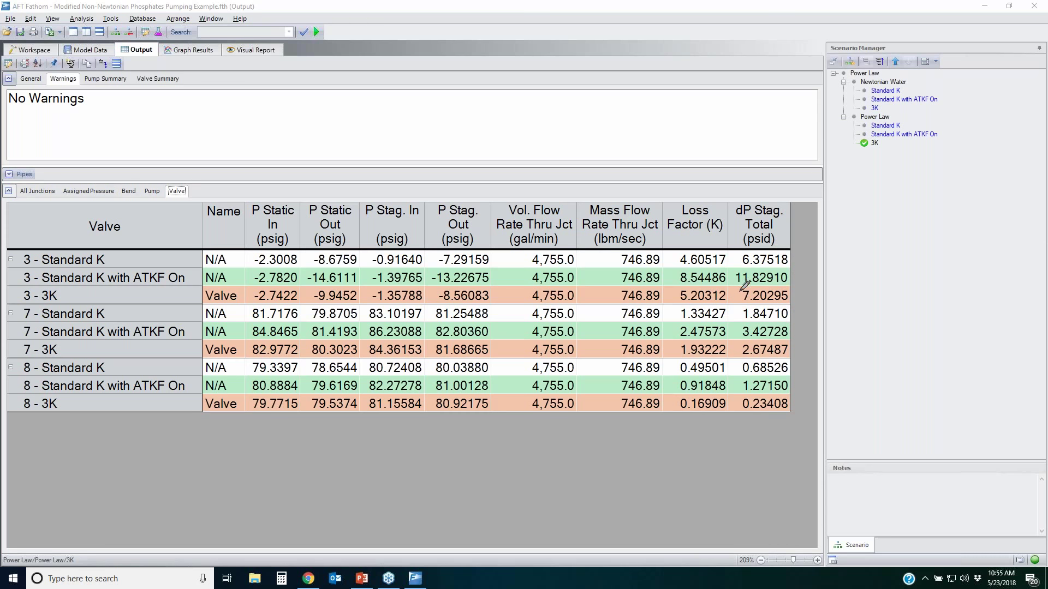
pyautogui.moveTo(717, 289)
pyautogui.mouseDown()
pyautogui.moveTo(672, 299)
pyautogui.moveTo(725, 300)
pyautogui.moveTo(732, 287)
pyautogui.moveTo(748, 301)
pyautogui.moveTo(794, 297)
pyautogui.moveTo(789, 252)
pyautogui.moveTo(668, 249)
pyautogui.moveTo(760, 264)
pyautogui.moveTo(787, 250)
pyautogui.mouseUp()
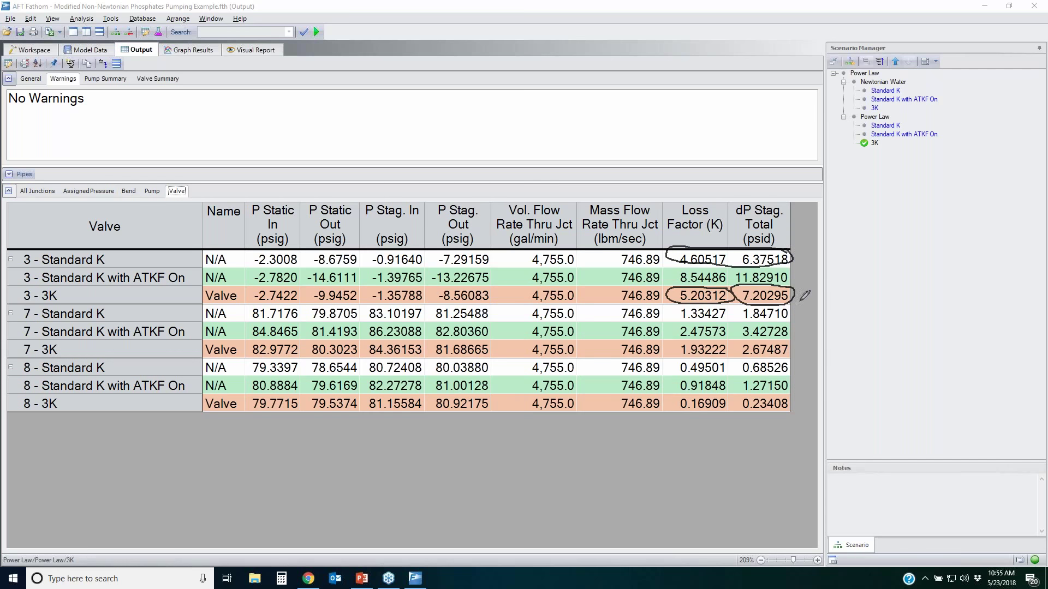
pyautogui.moveTo(796, 306)
pyautogui.mouseDown()
pyautogui.moveTo(679, 312)
pyautogui.moveTo(786, 319)
pyautogui.moveTo(795, 309)
pyautogui.moveTo(665, 349)
pyautogui.moveTo(794, 354)
pyautogui.mouseUp()
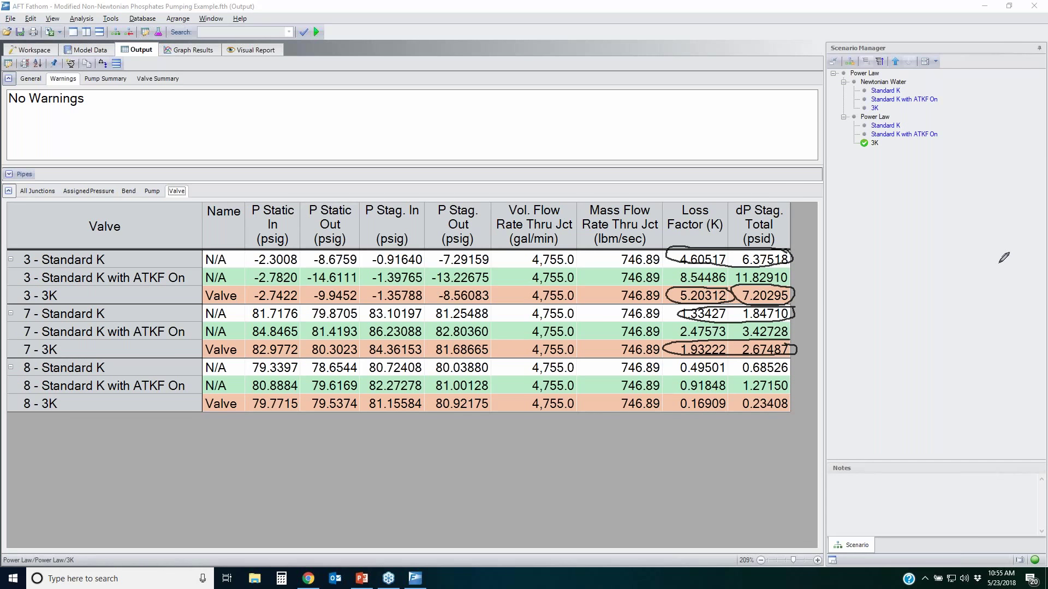
pyautogui.press('e')
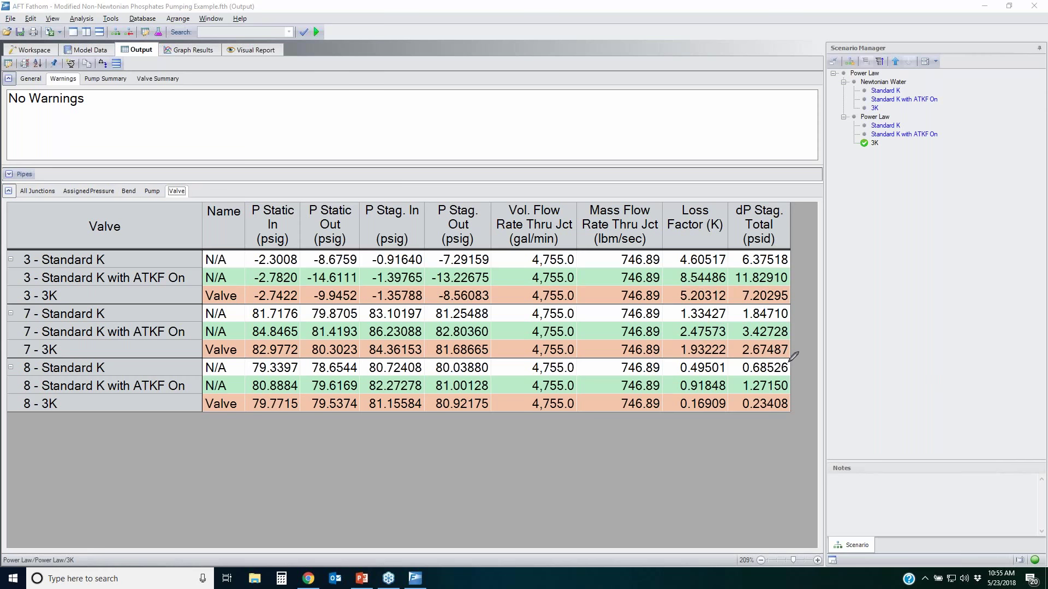
# Mark valve 8 loss factors 0.49501 and 0.91848 and the 3K pressure drop 0.23408
pyautogui.moveTo(726, 359)
pyautogui.mouseDown()
pyautogui.moveTo(681, 363)
pyautogui.moveTo(725, 360)
pyautogui.mouseUp()
pyautogui.moveTo(726, 394)
pyautogui.mouseDown()
pyautogui.moveTo(663, 400)
pyautogui.moveTo(691, 415)
pyautogui.moveTo(727, 410)
pyautogui.moveTo(730, 393)
pyautogui.mouseUp()
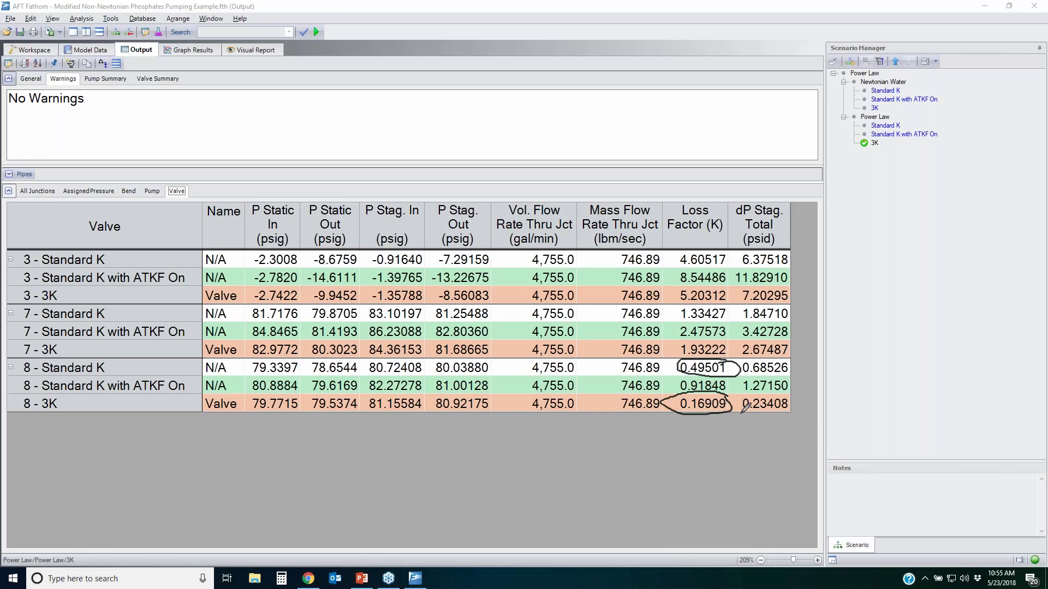
pyautogui.moveTo(740, 413)
pyautogui.mouseDown()
pyautogui.moveTo(801, 400)
pyautogui.moveTo(753, 392)
pyautogui.moveTo(747, 414)
pyautogui.moveTo(770, 410)
pyautogui.mouseUp()
pyautogui.press('Escape')
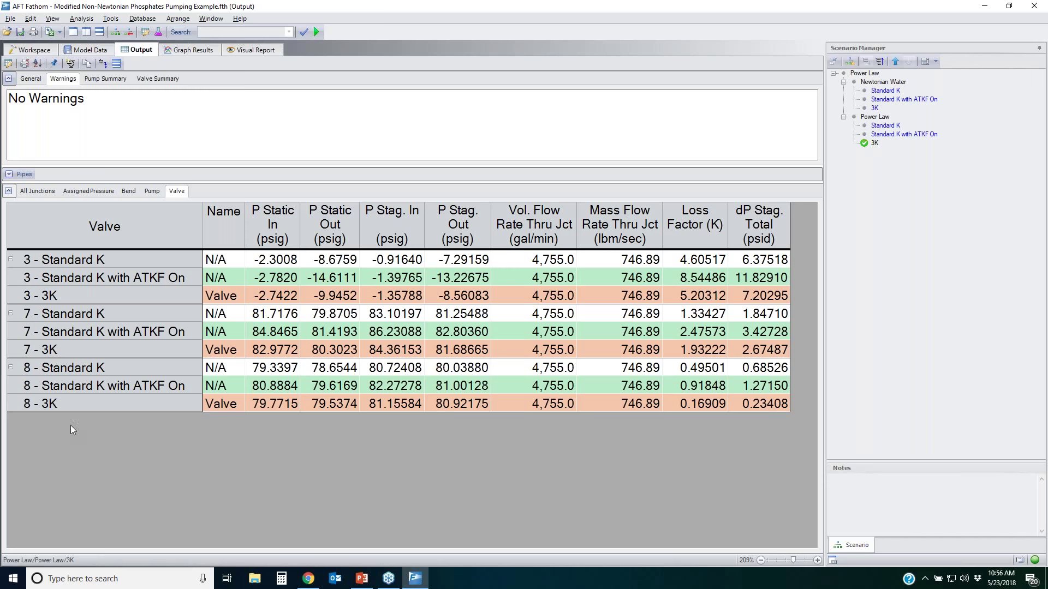
# Highlight valve 8's three rows and select the ATKF loss factor 0.91848 and dP 1.27150
pyautogui.click(73, 407)
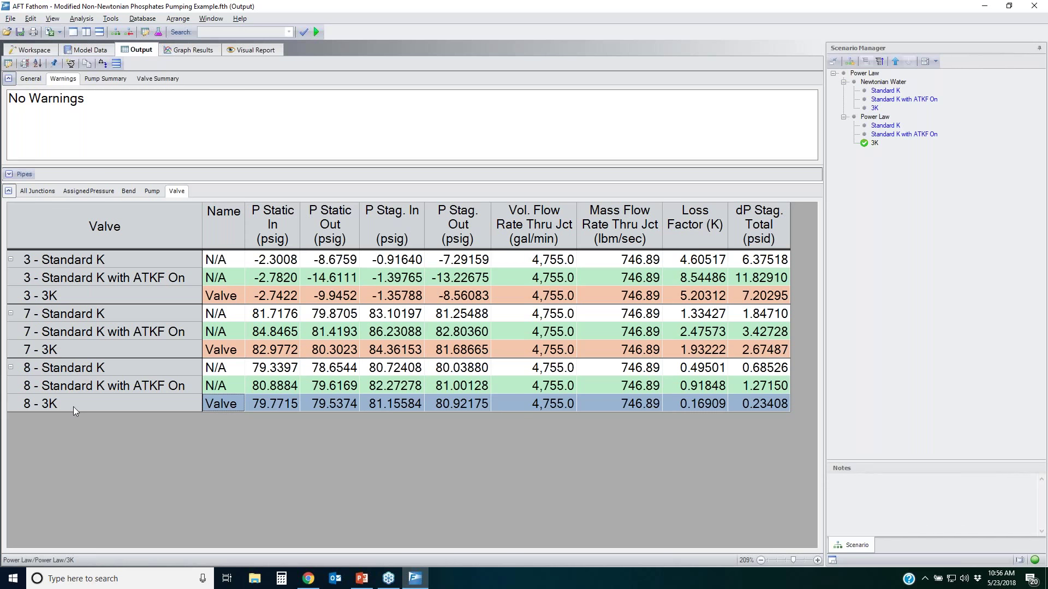
pyautogui.click(135, 370)
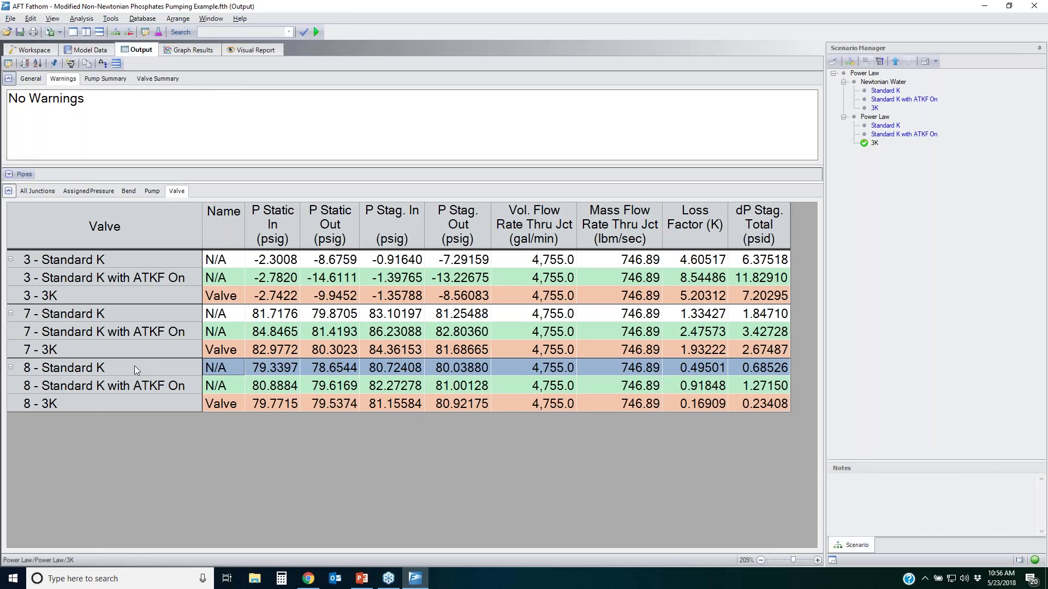
pyautogui.click(143, 385)
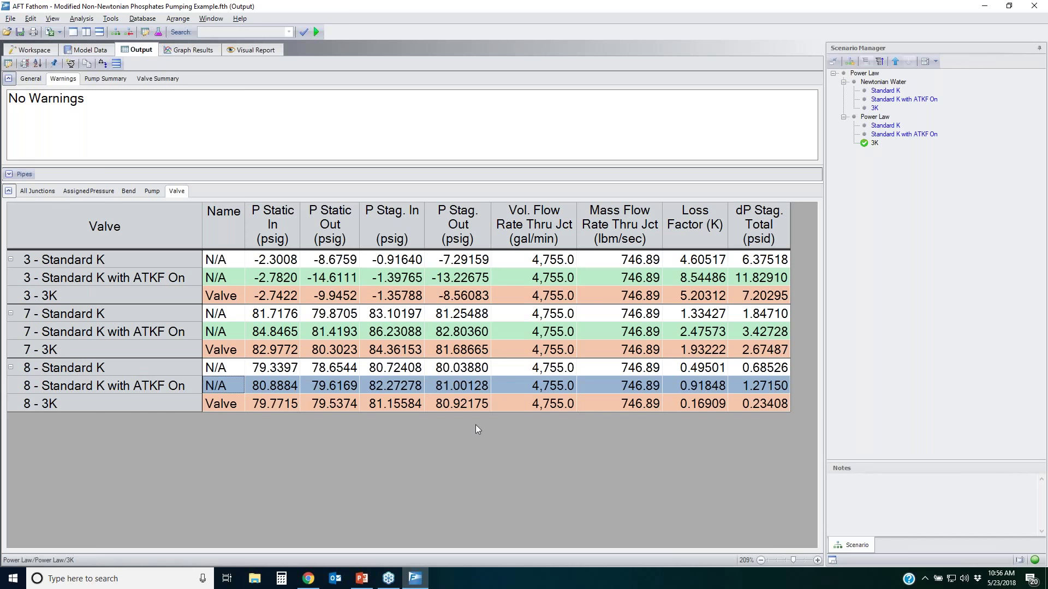
pyautogui.moveTo(772, 389); pyautogui.dragTo(622, 389)
pyautogui.moveTo(769, 385); pyautogui.dragTo(644, 388)
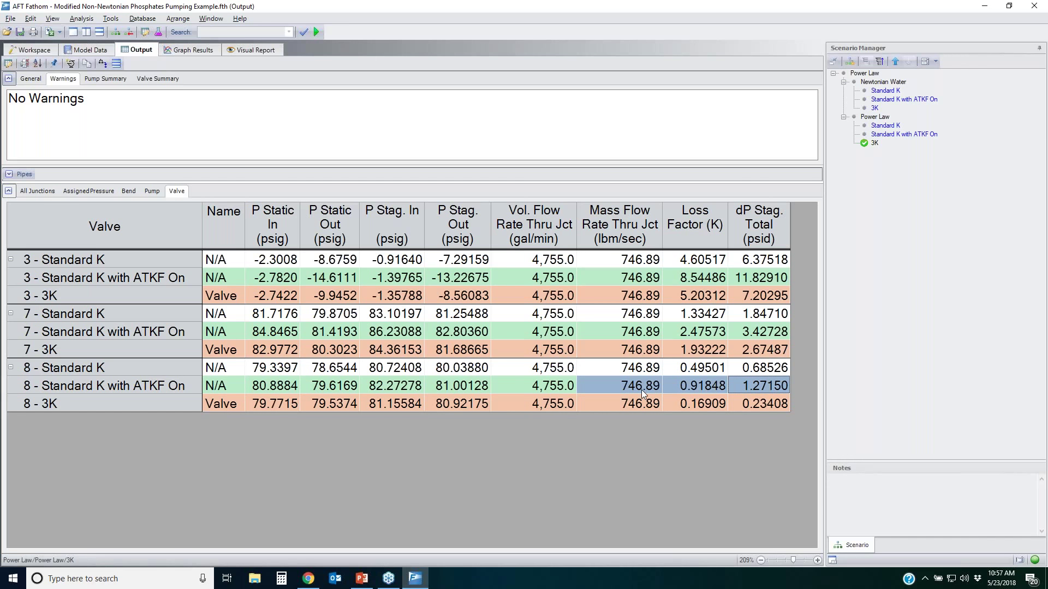
pyautogui.click(763, 387)
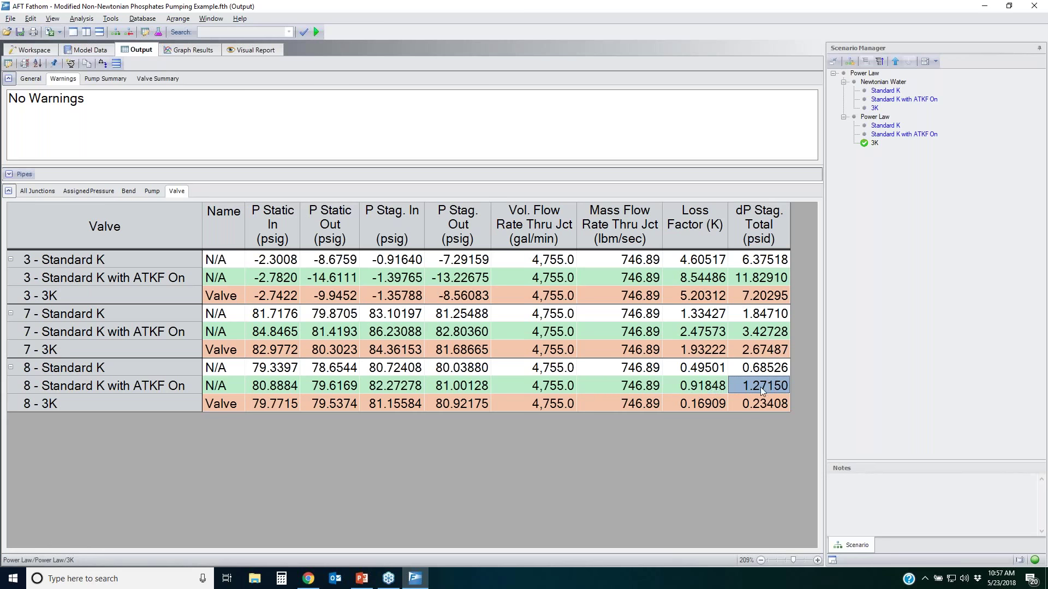
pyautogui.moveTo(763, 391); pyautogui.dragTo(693, 394)
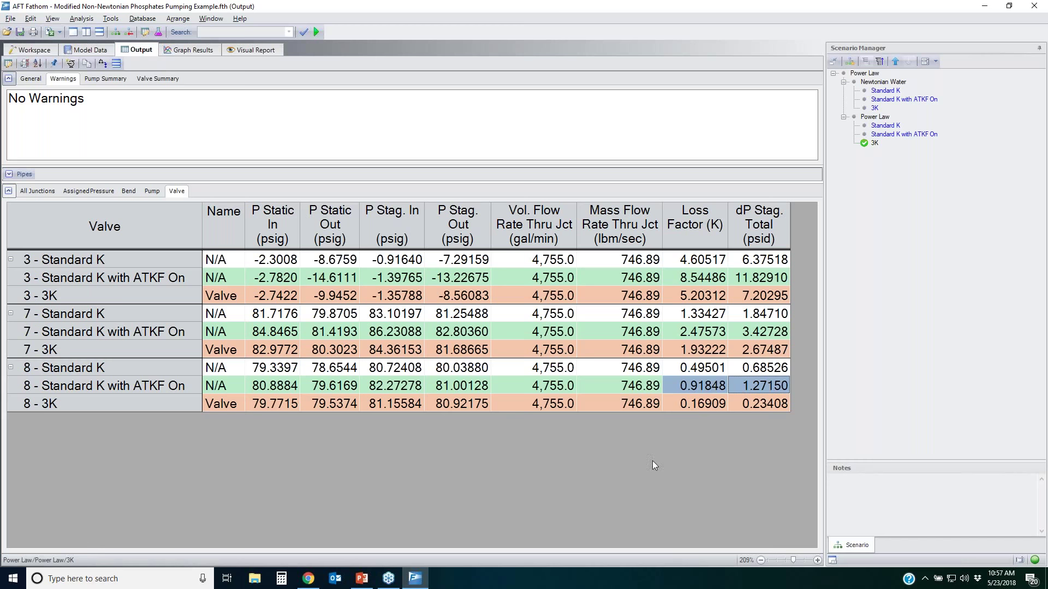
# In Pump Summary, compare pump 6 head: 189.10 Standard K, 209.58 ATKF On, 196.07 3K
pyautogui.click(106, 79)
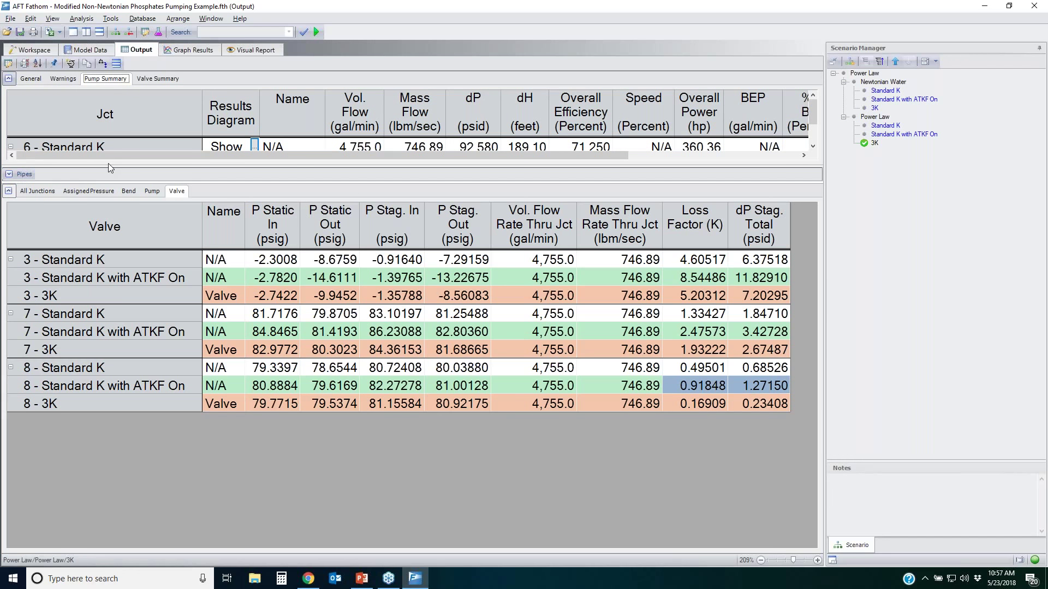
pyautogui.moveTo(107, 166); pyautogui.dragTo(106, 267)
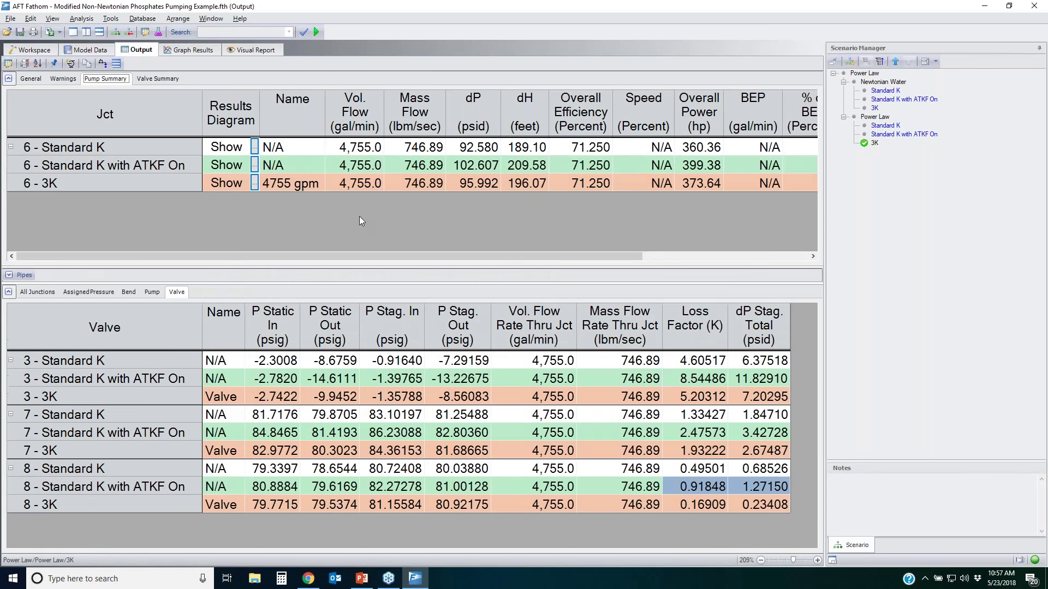
pyautogui.click(532, 148)
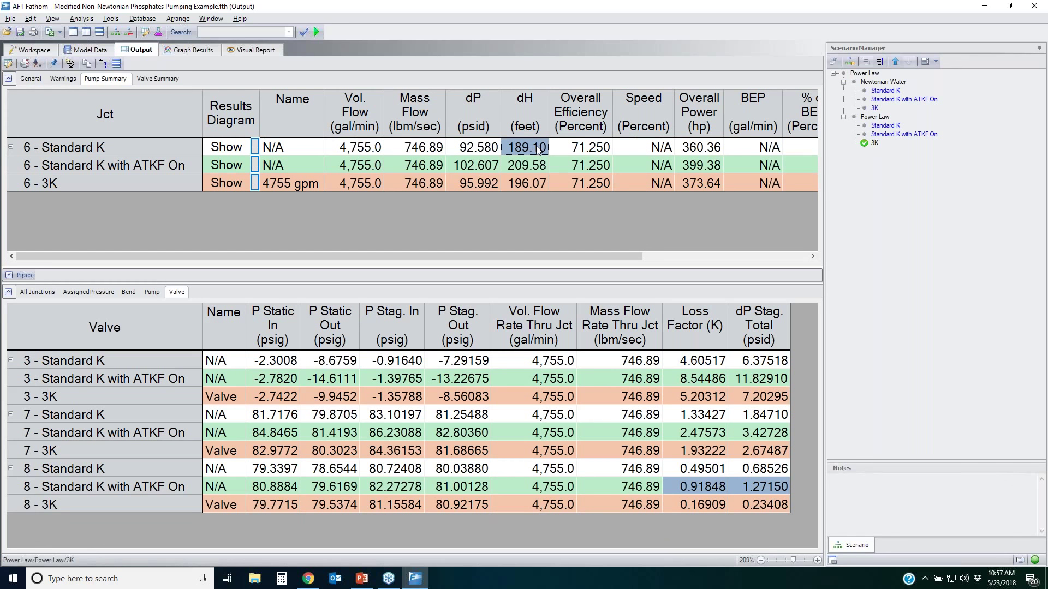
pyautogui.click(118, 166)
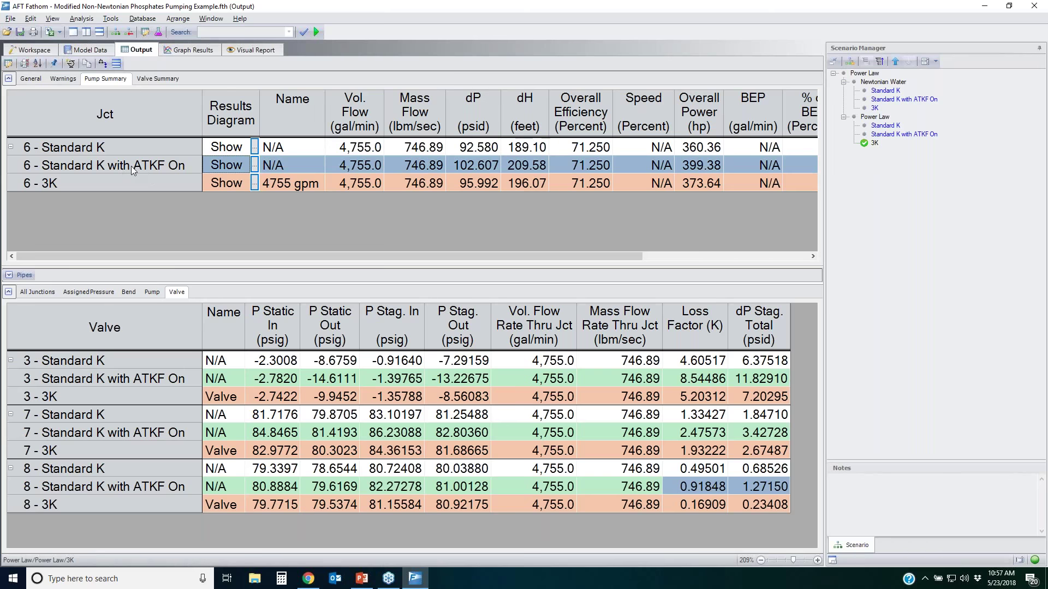
pyautogui.click(525, 165)
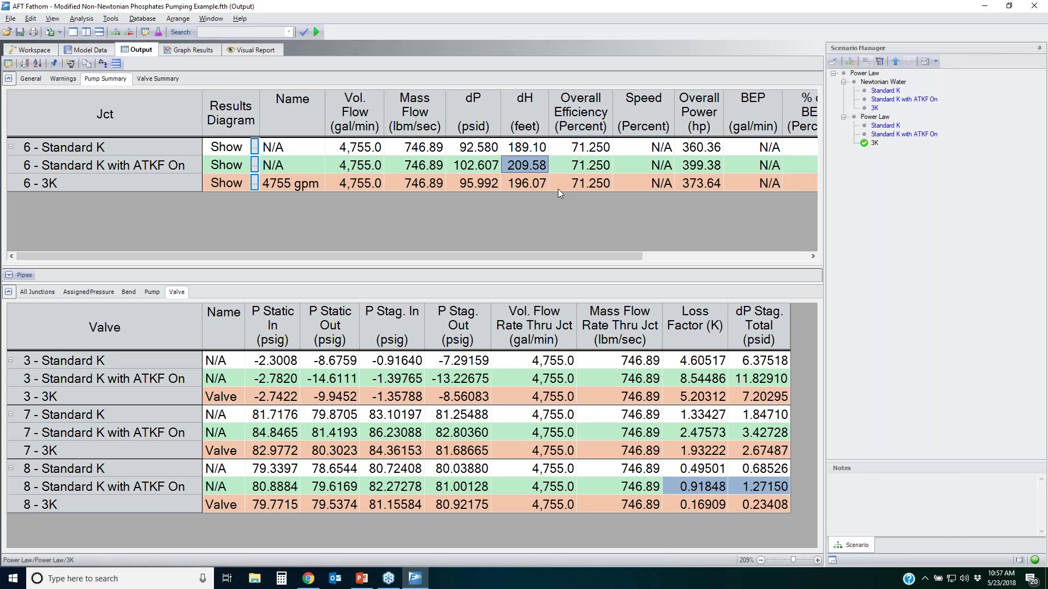
pyautogui.click(524, 183)
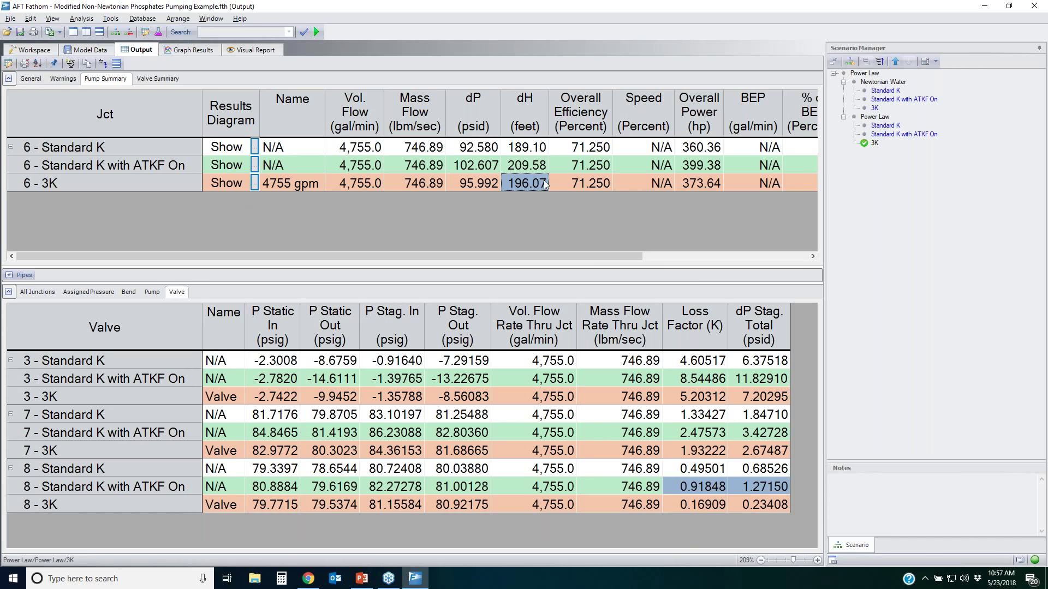
pyautogui.click(157, 165)
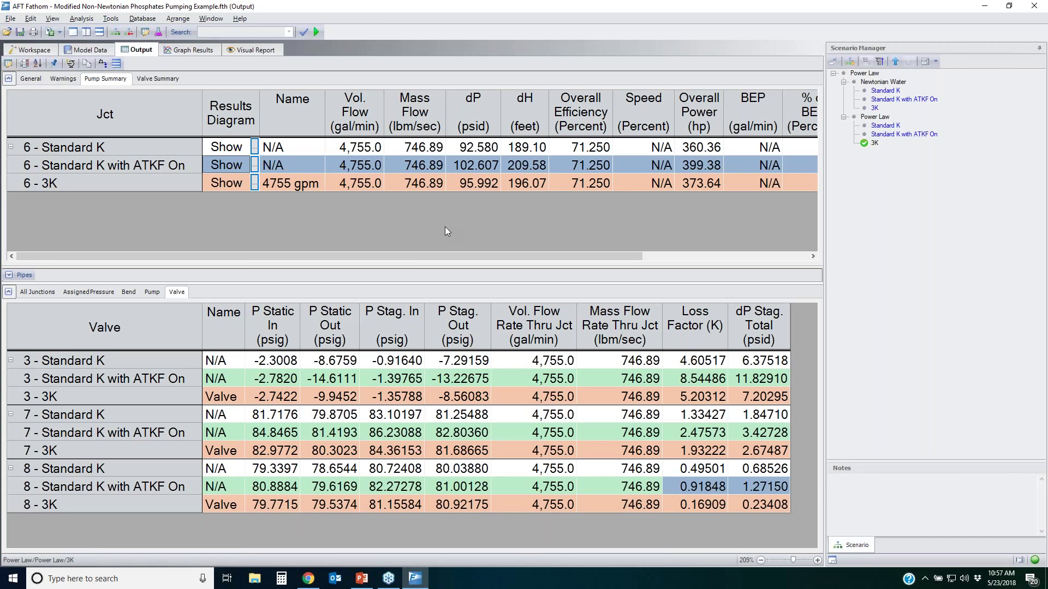
# Go to slide 31, "Additional Learning Opportunities", in the PowerPoint deck
pyautogui.click(361, 576)
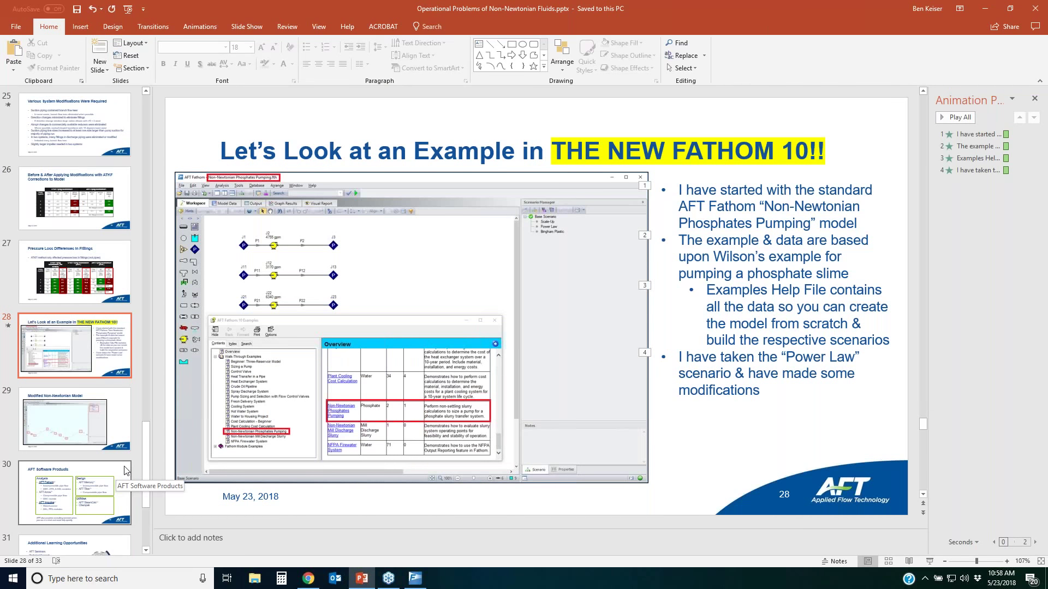
pyautogui.scroll(-3, 109, 458)
pyautogui.click(95, 445)
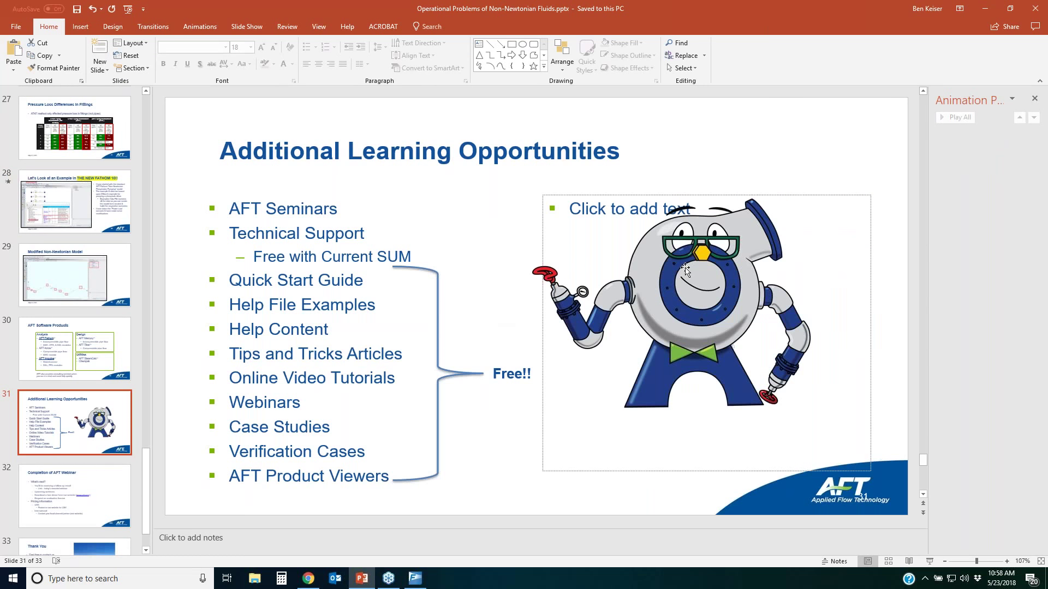
# Switch to the browser showing AFT's Technical Papers page and maximize it
pyautogui.hotkey('alt', 'Tab')
pyautogui.moveTo(822, 179); pyautogui.dragTo(410, 0)
pyautogui.moveTo(524, 145)
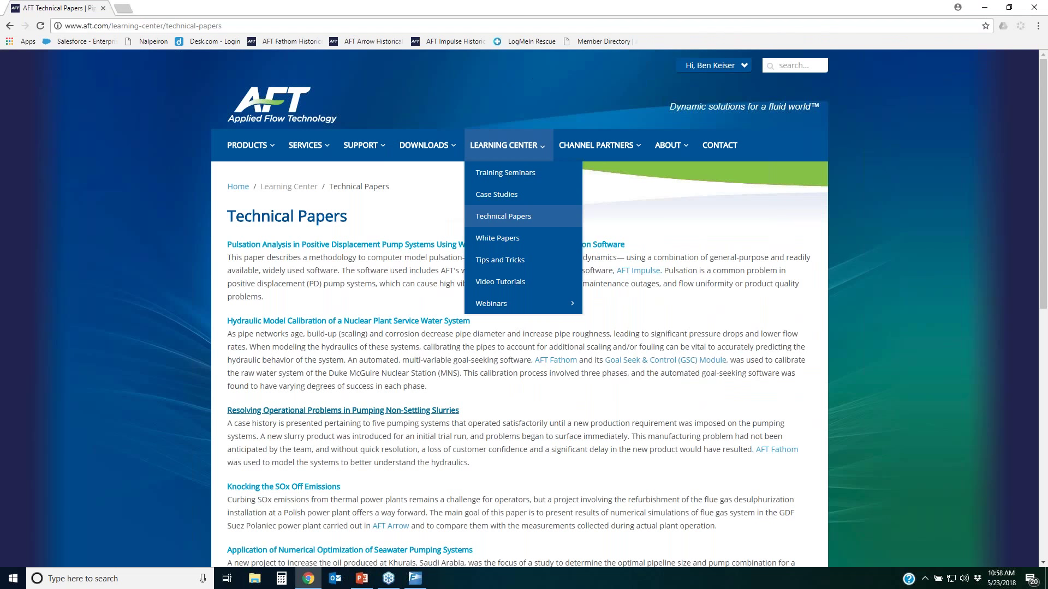
# View AFT's Training Seminars page, submit the e-mail for the Webinar Library, then go to slide 32, 'Completion of AFT Webinar'
pyautogui.click(524, 176)
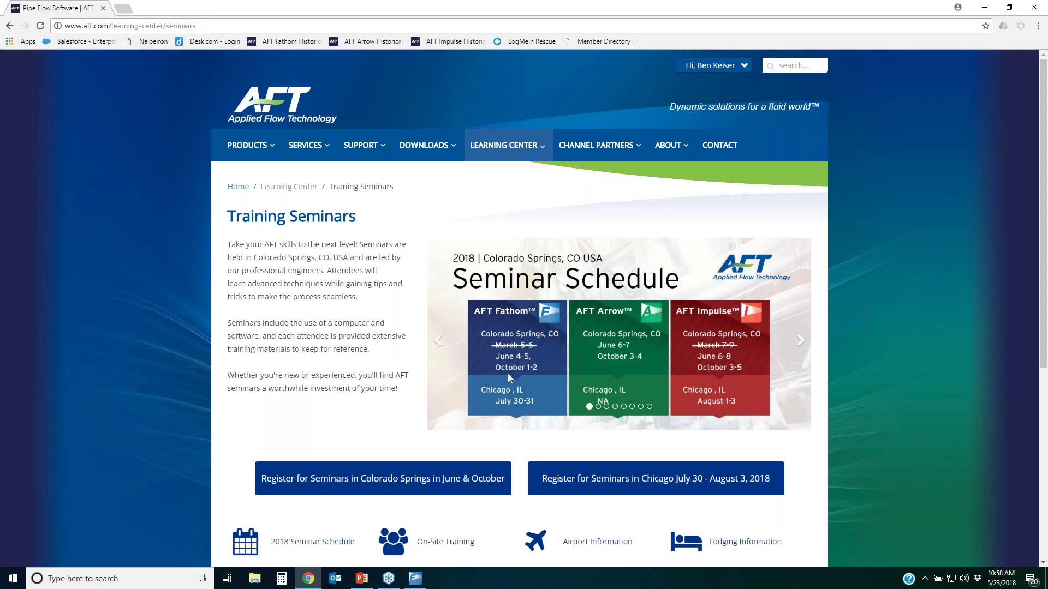
pyautogui.moveTo(519, 155)
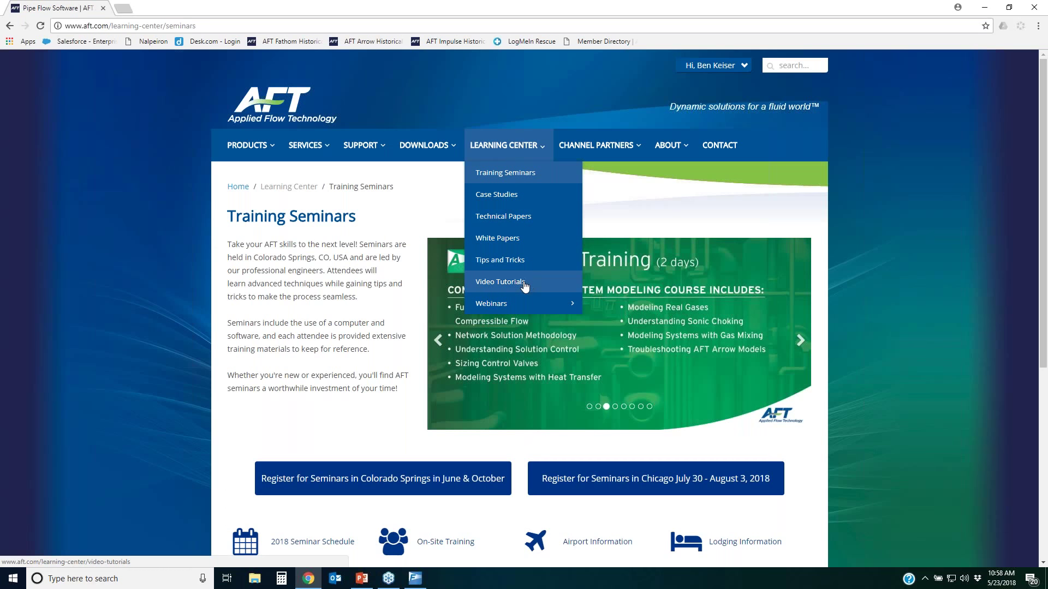
pyautogui.moveTo(547, 304)
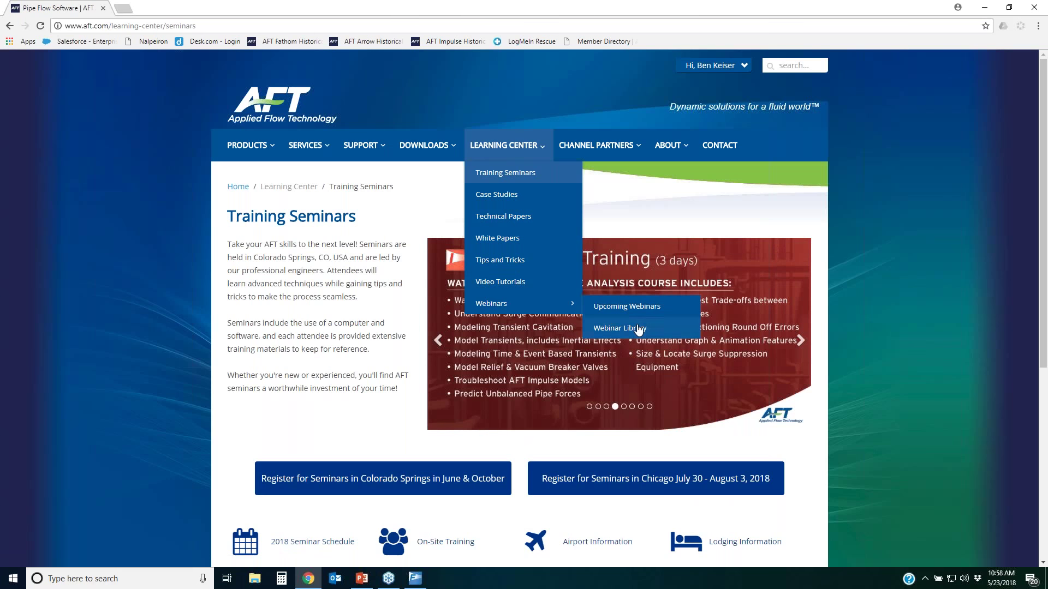
pyautogui.click(619, 328)
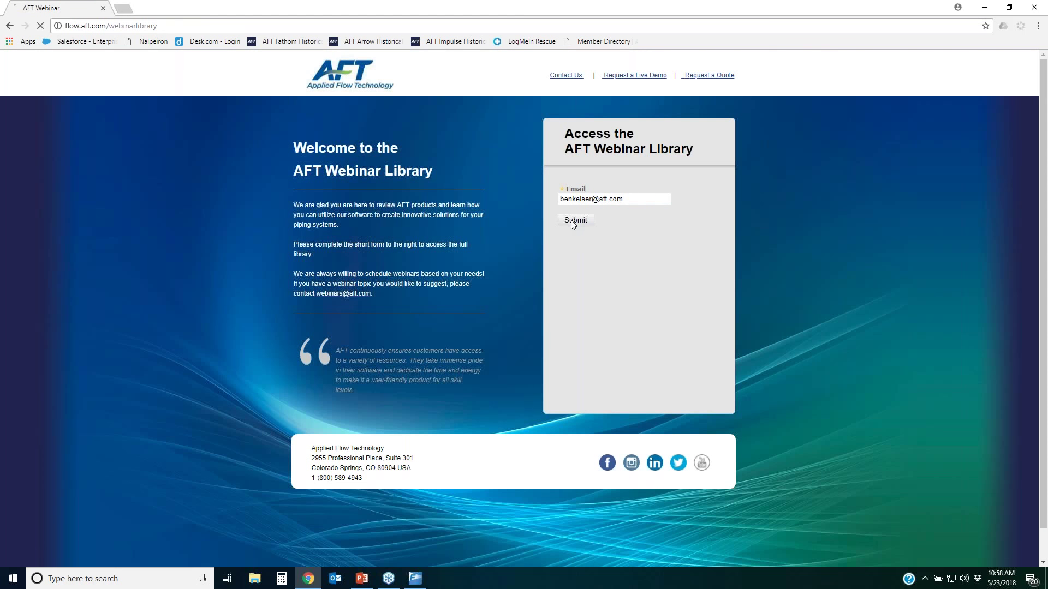
pyautogui.click(573, 221)
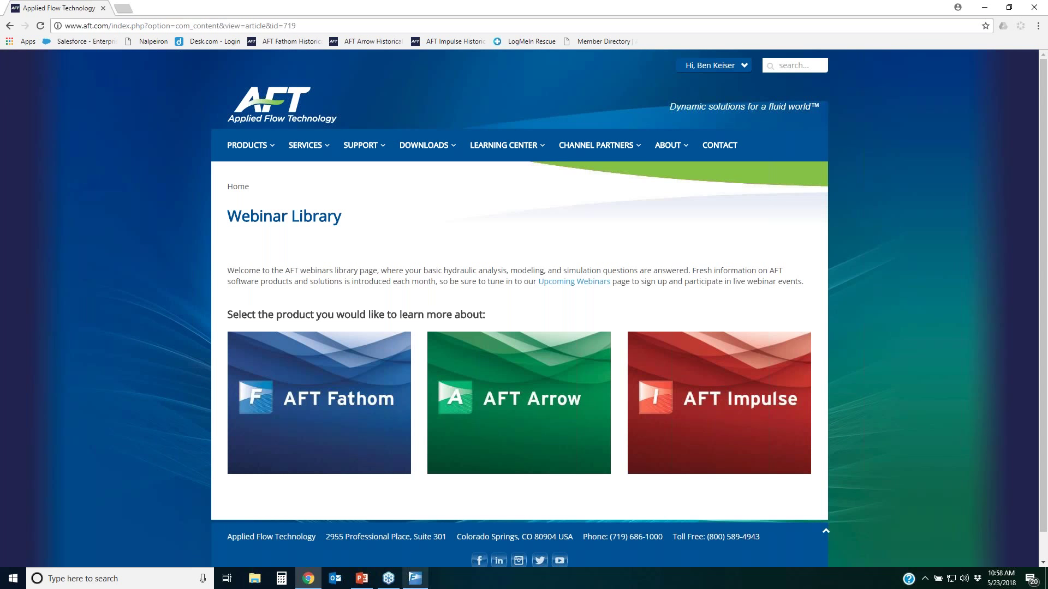
pyautogui.click(361, 578)
pyautogui.click(64, 484)
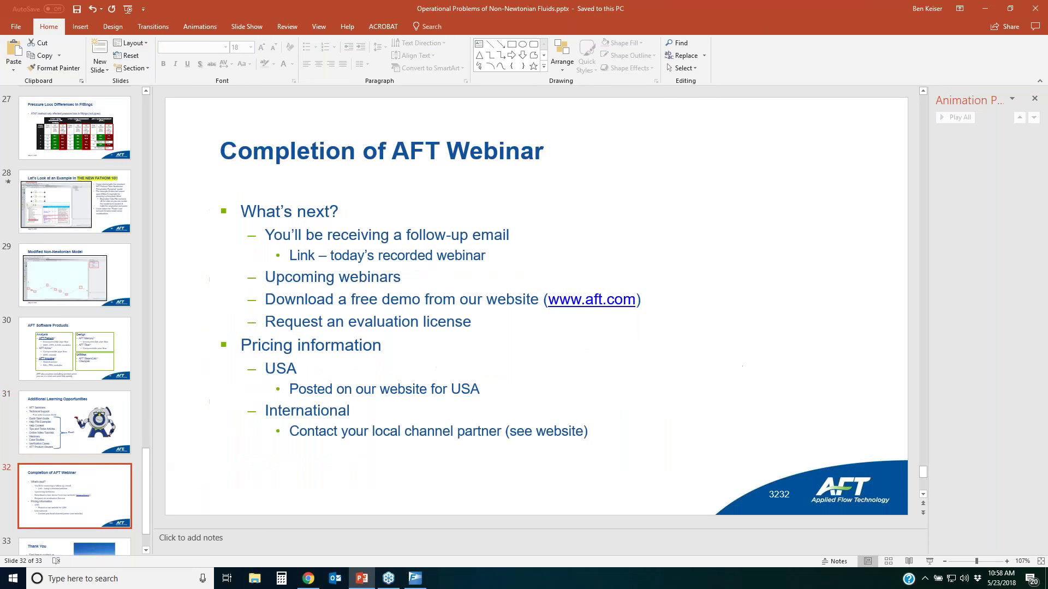